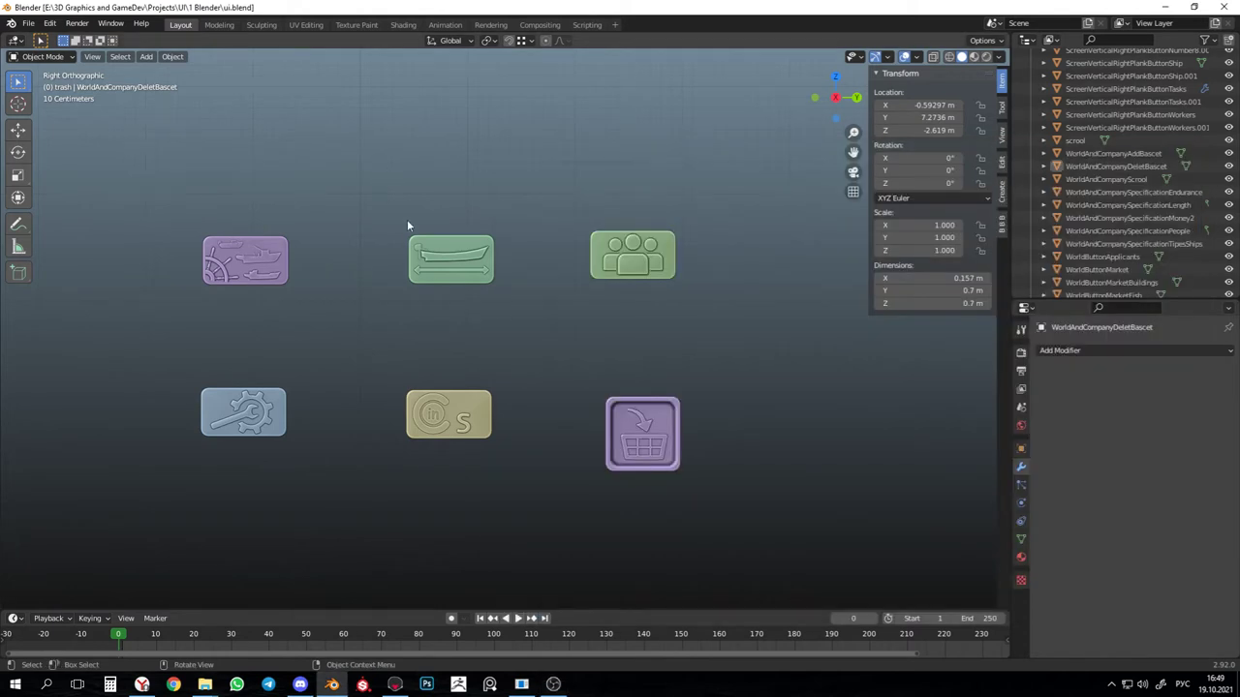
# Examine the shopping cart and chart icon buttons on the teal interface panel
pyautogui.scroll(-5, 506, 439)
pyautogui.keyDown('shift'); pyautogui.moveTo(507, 439); pyautogui.dragTo(454, 367, button='middle'); pyautogui.keyUp('shift')
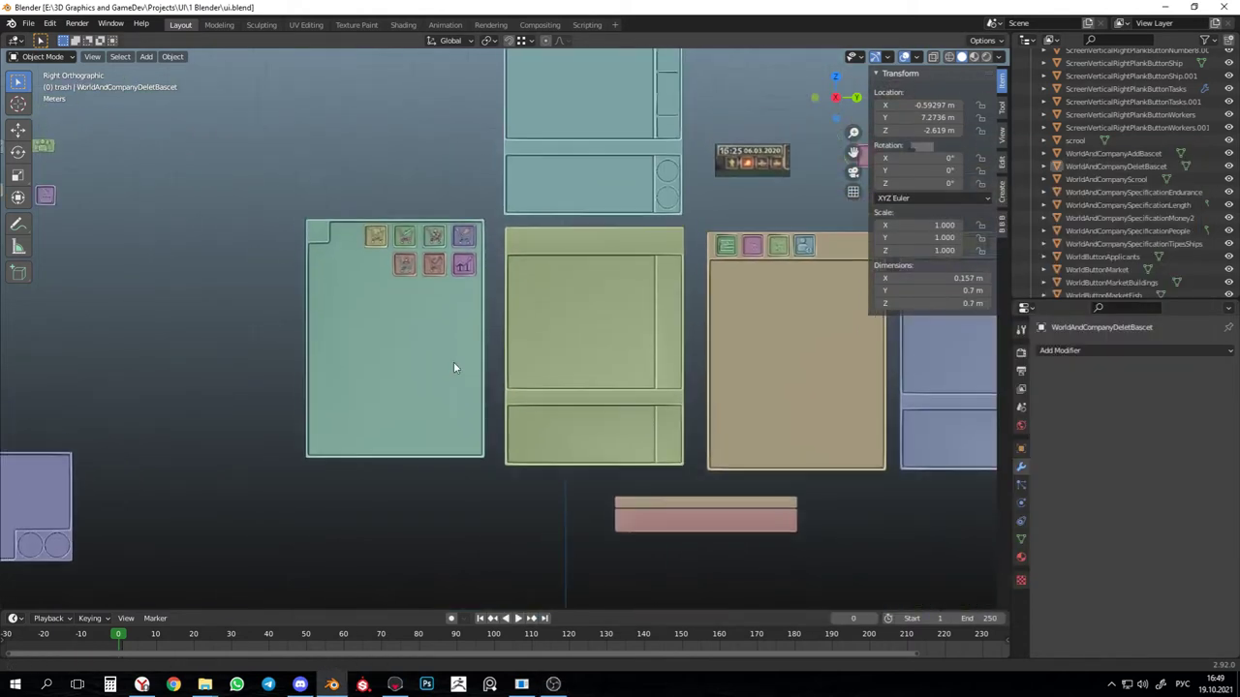
pyautogui.scroll(6, 453, 367)
pyautogui.moveTo(241, 237); pyautogui.dragTo(580, 430)
pyautogui.scroll(9, 564, 415)
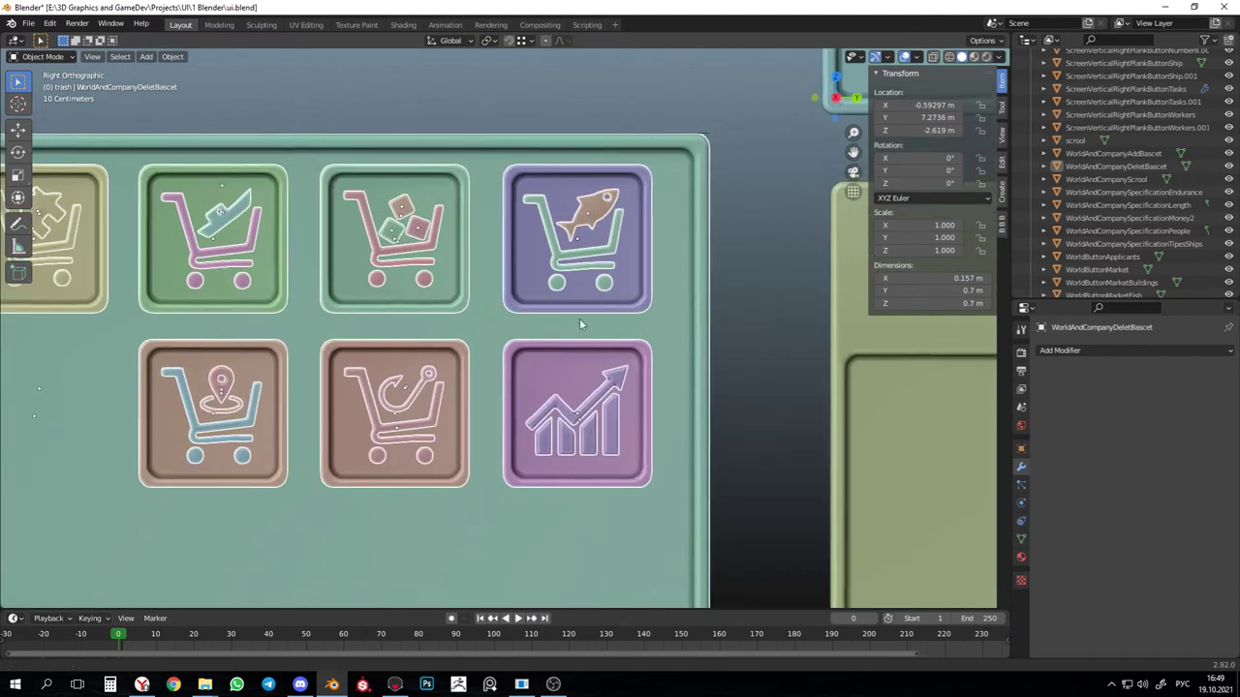
pyautogui.scroll(-2, 566, 380)
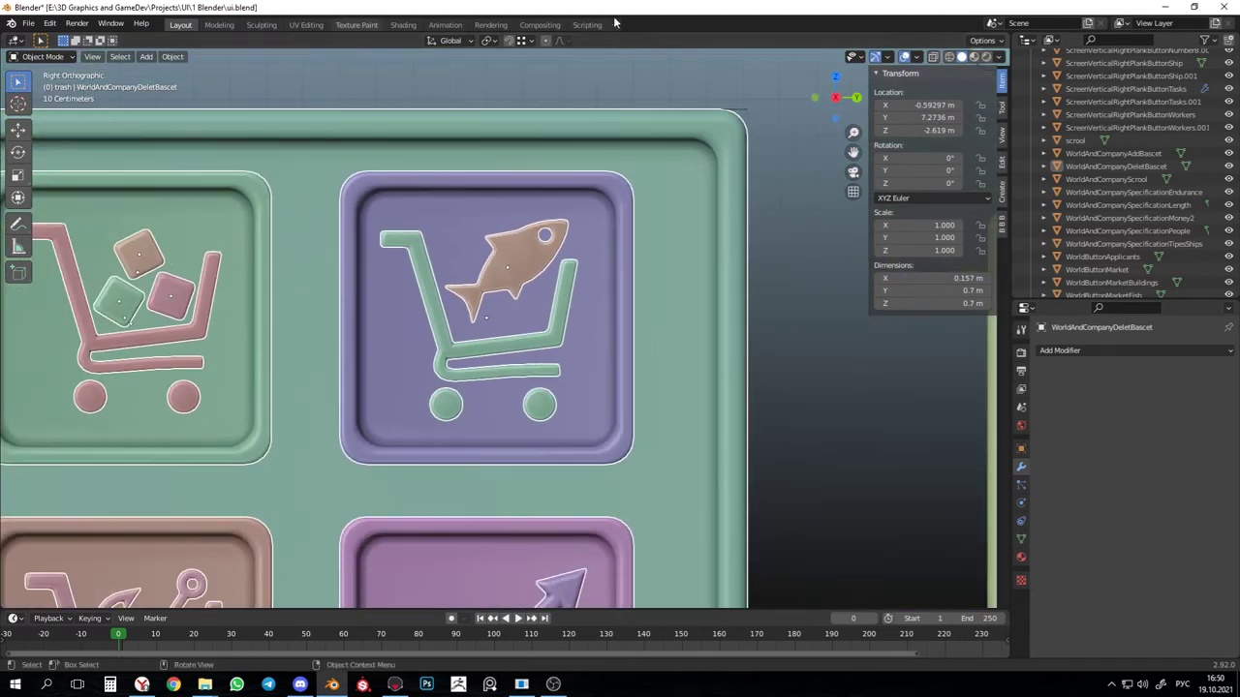
pyautogui.scroll(1, 364, 321)
pyautogui.keyDown('shift'); pyautogui.moveTo(421, 410); pyautogui.dragTo(426, 408, button='middle'); pyautogui.keyUp('shift')
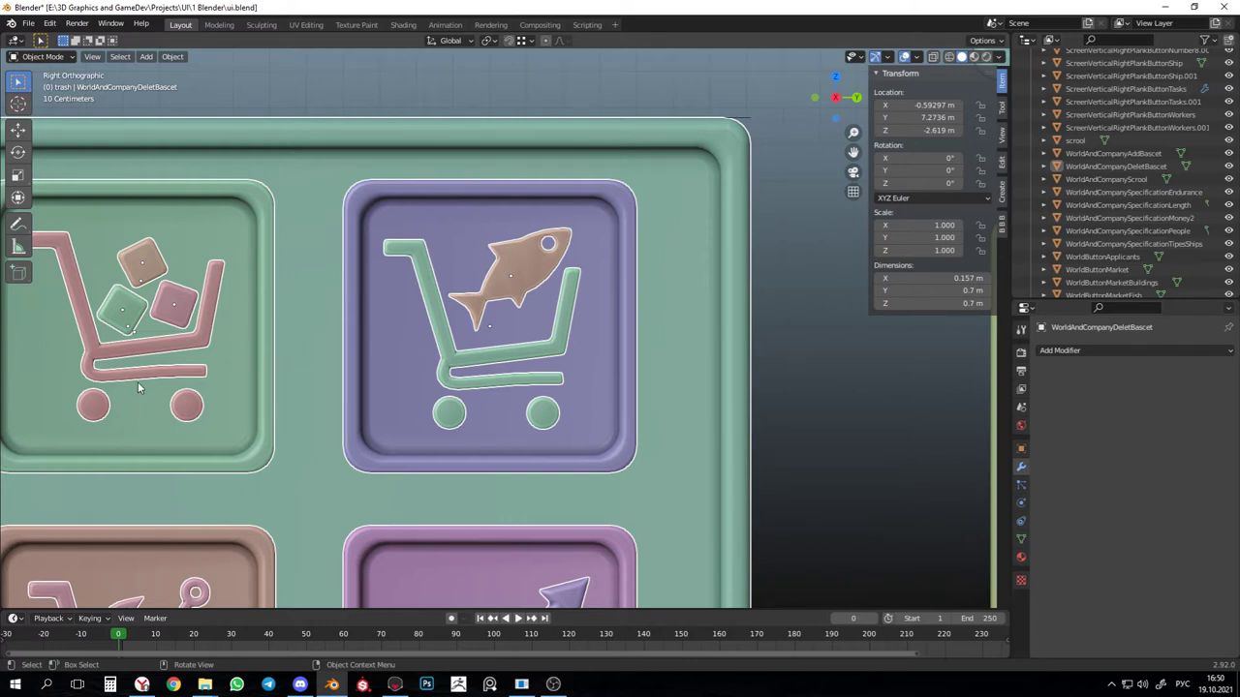
pyautogui.scroll(-10, 416, 423)
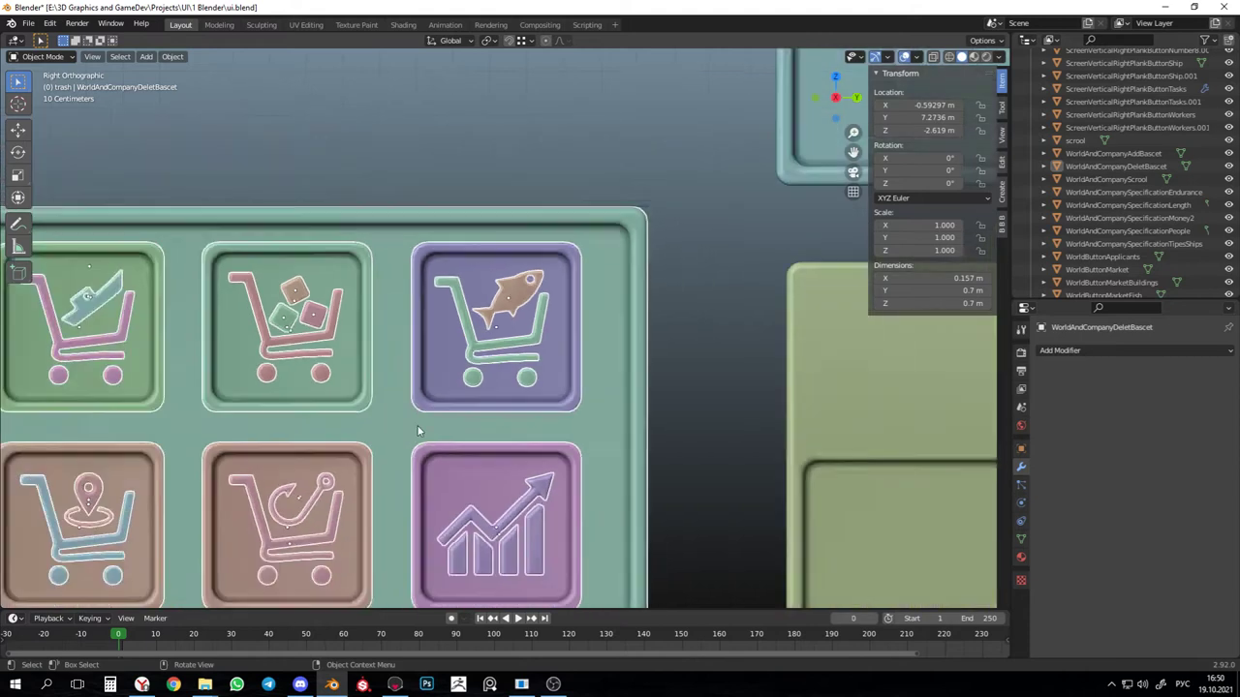
# Examine the market window layout, including its specification buttons, basket button and cart icon column
pyautogui.scroll(10, 456, 313)
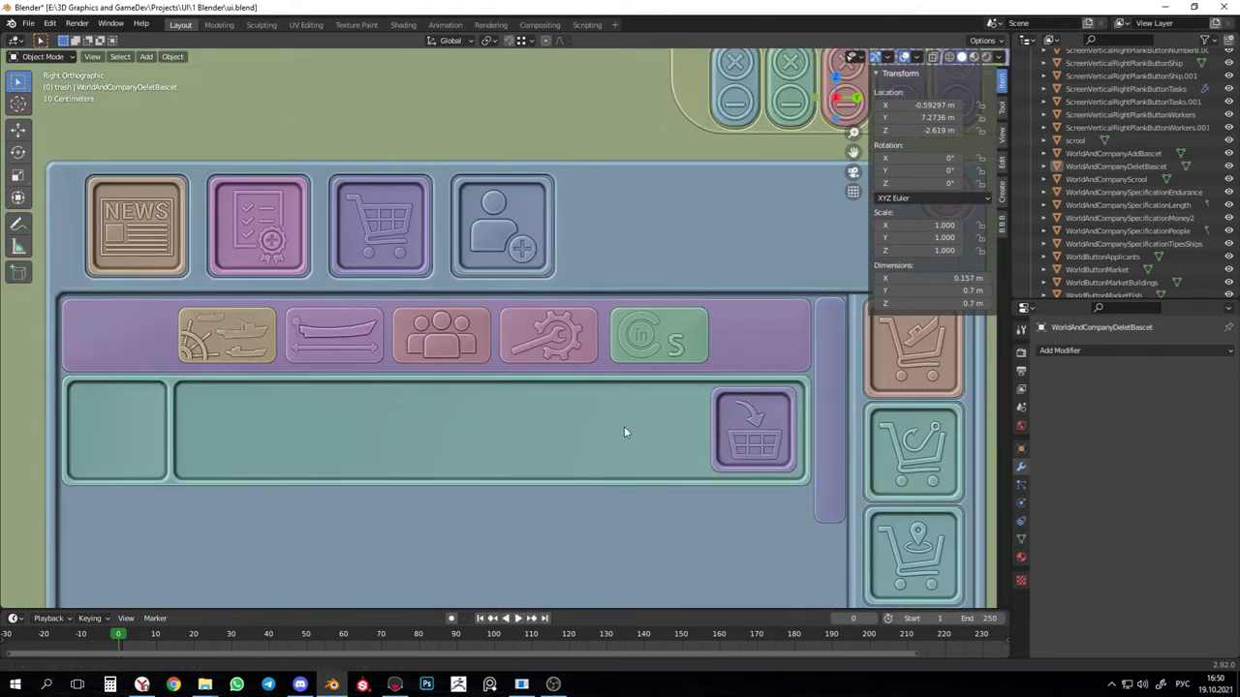
pyautogui.keyDown('shift'); pyautogui.moveTo(624, 427); pyautogui.dragTo(640, 360, button='middle'); pyautogui.keyUp('shift')
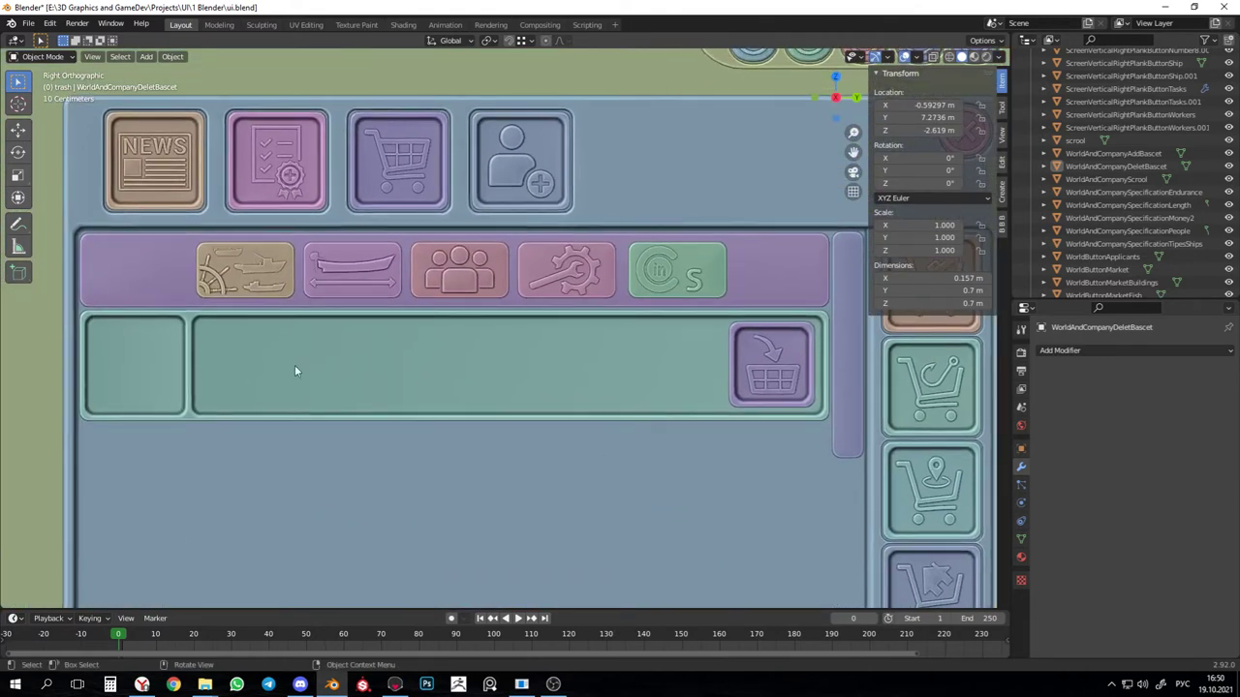
pyautogui.scroll(-1, 504, 332)
pyautogui.scroll(-12, 517, 385)
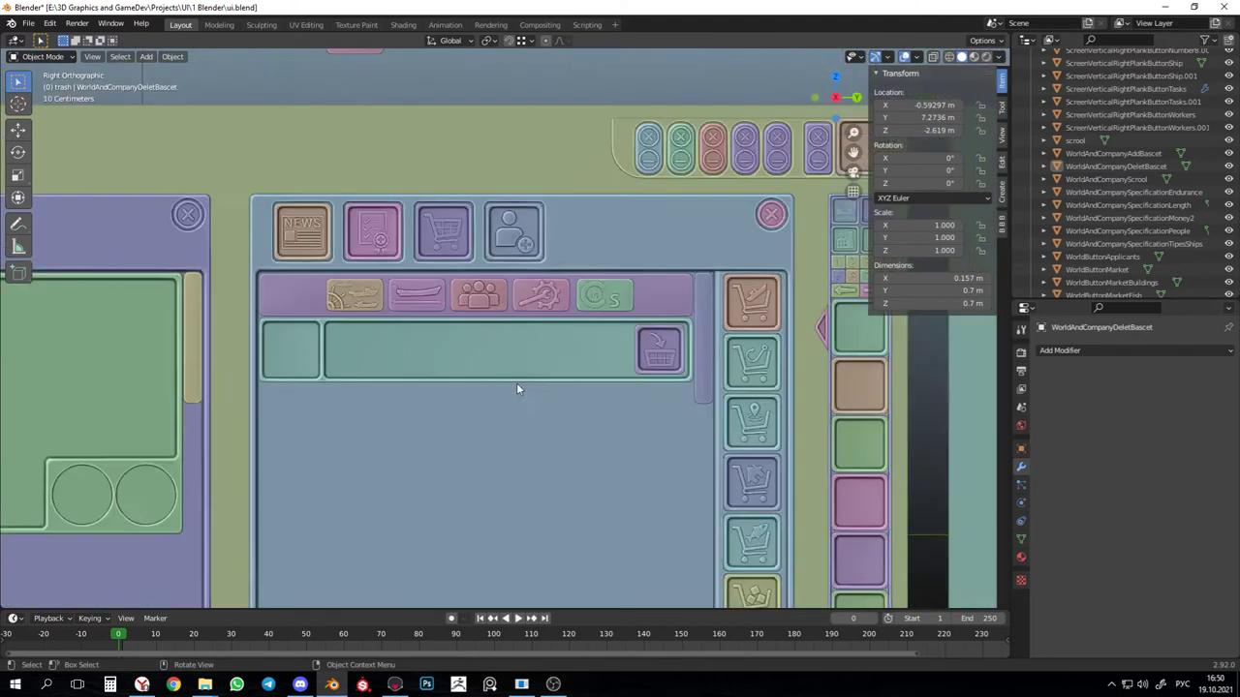
pyautogui.keyDown('shift'); pyautogui.moveTo(444, 337); pyautogui.dragTo(621, 415, button='middle'); pyautogui.keyUp('shift')
pyautogui.keyDown('shift'); pyautogui.moveTo(438, 244); pyautogui.dragTo(479, 356, button='middle'); pyautogui.keyUp('shift')
pyautogui.scroll(12, 478, 360)
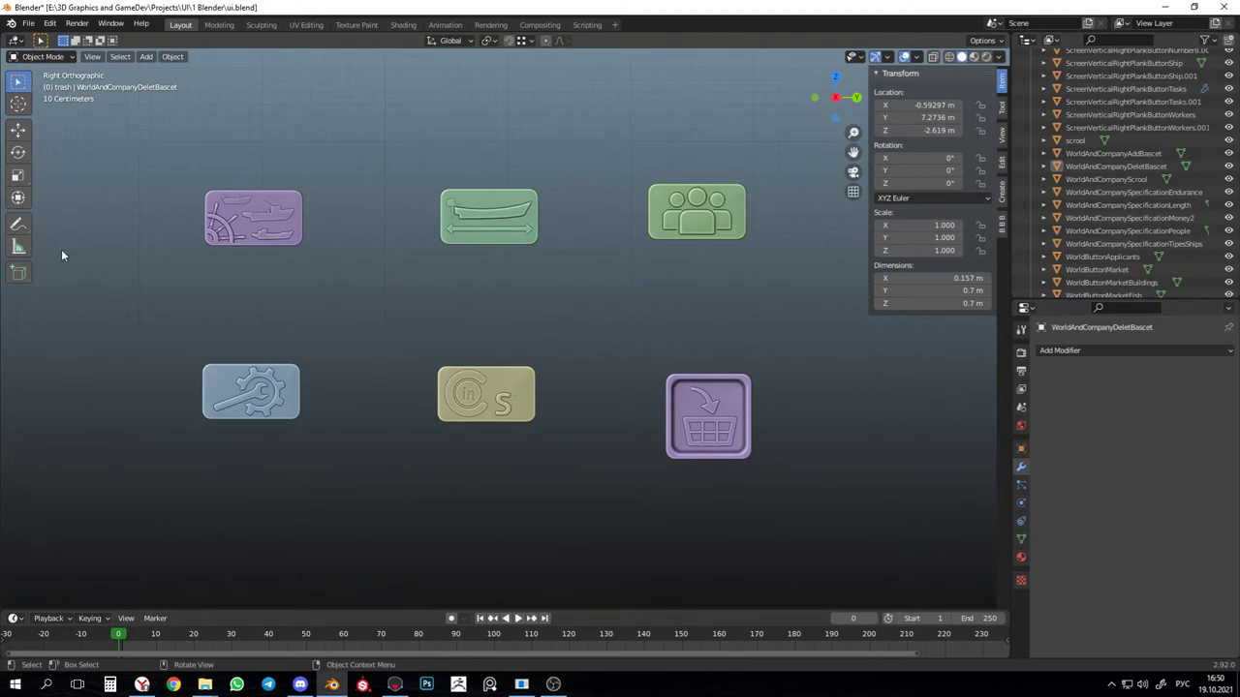
pyautogui.click(17, 223)
pyautogui.moveTo(304, 225); pyautogui.dragTo(444, 217)
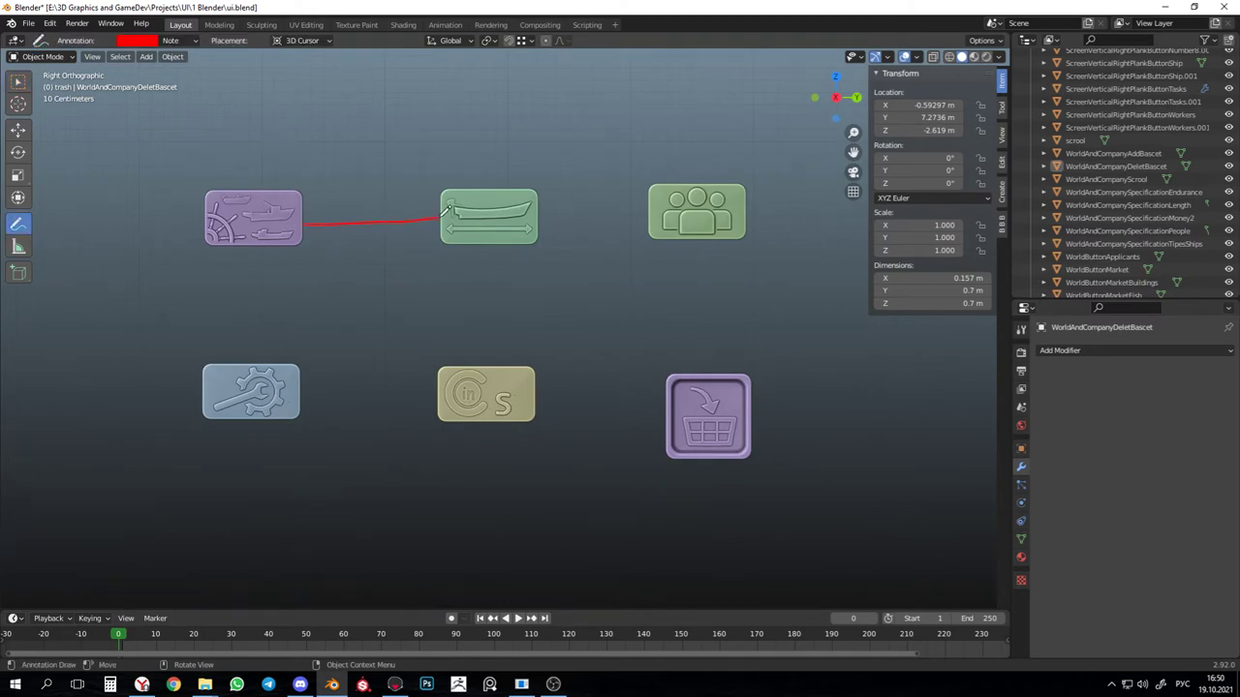
pyautogui.hotkey('ctrl', 'z')
pyautogui.moveTo(255, 242); pyautogui.dragTo(261, 372)
pyautogui.hotkey('ctrl', 'z')
pyautogui.click(18, 81)
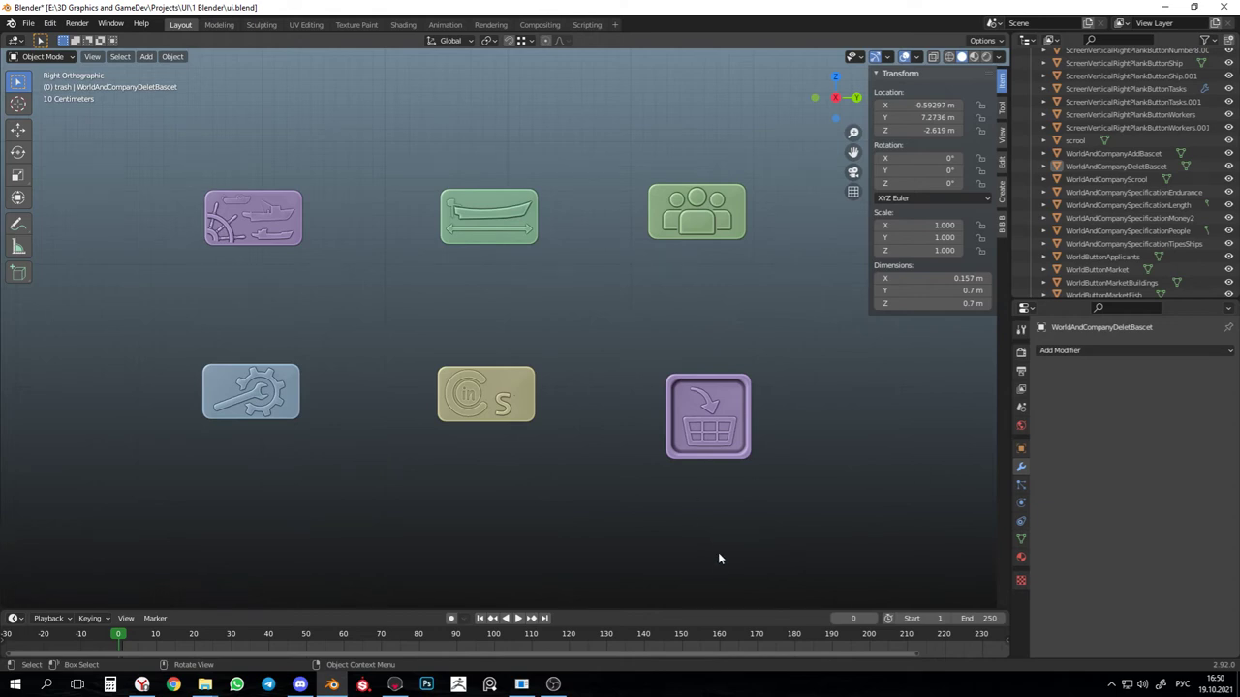
pyautogui.moveTo(199, 171); pyautogui.dragTo(819, 505)
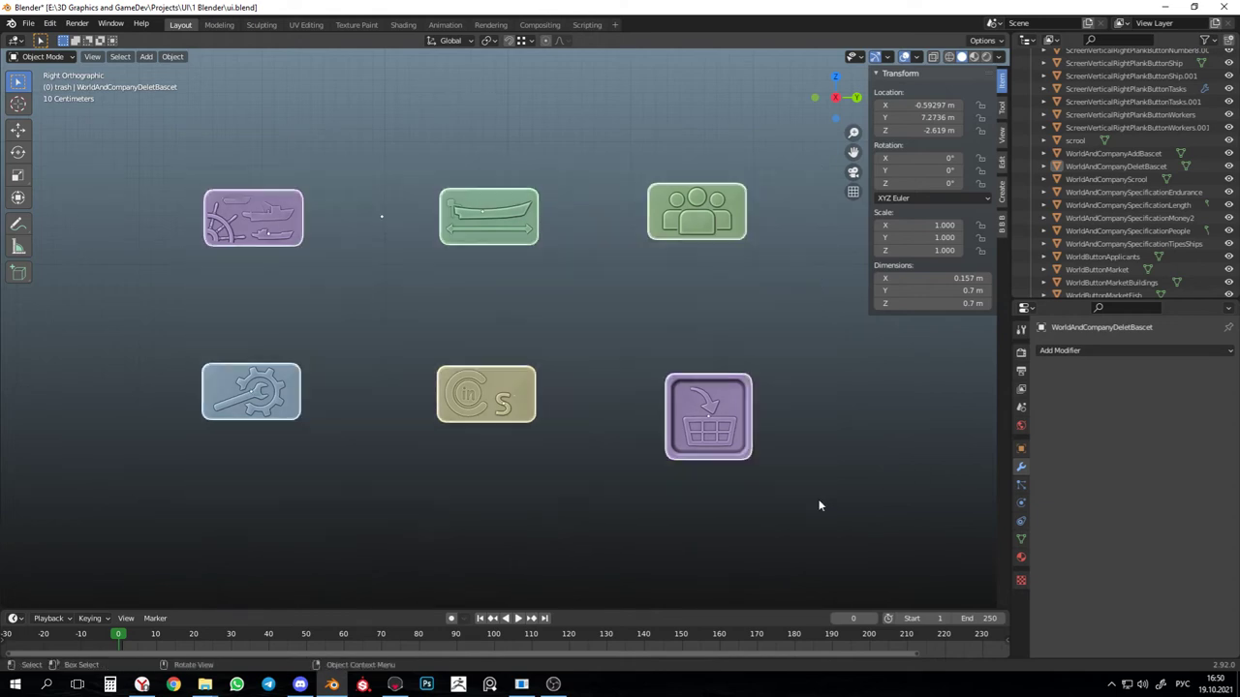
pyautogui.click(818, 506)
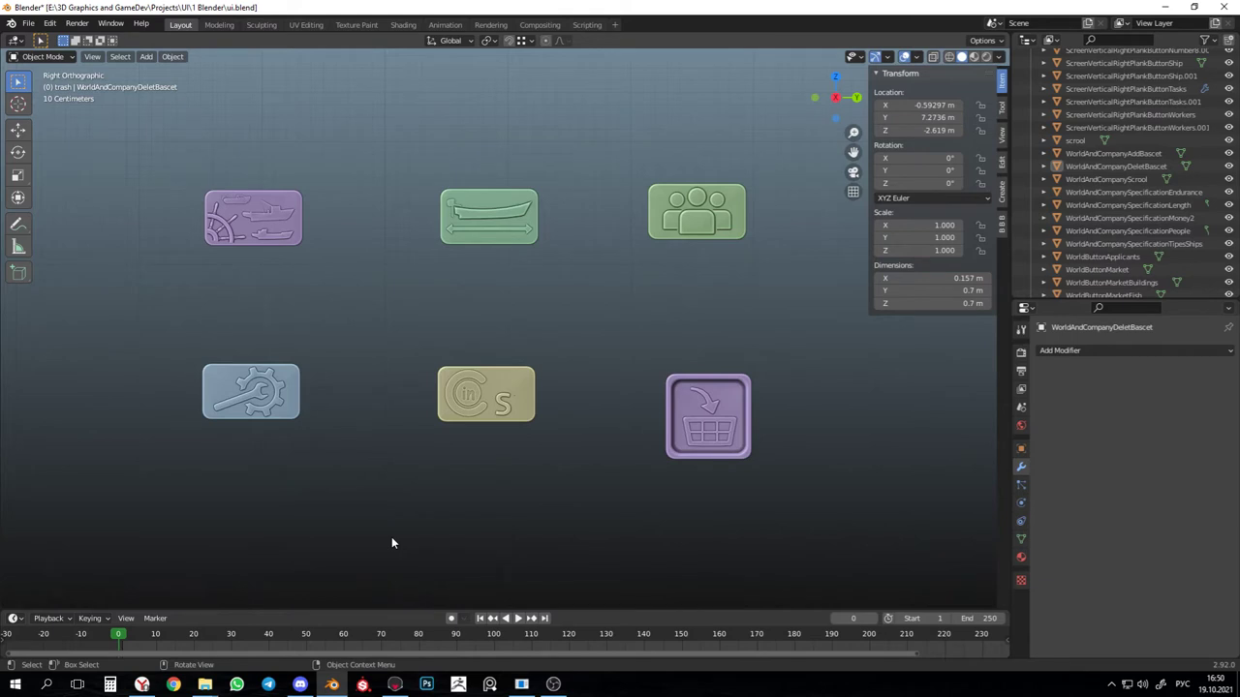
pyautogui.moveTo(151, 118); pyautogui.dragTo(788, 533)
pyautogui.click(813, 494)
# Switch to Marmoset Toolbag, import UI deleteBascet.fbx from the SP 21 10 13 FBX folder, and delete its green material
pyautogui.click(395, 686)
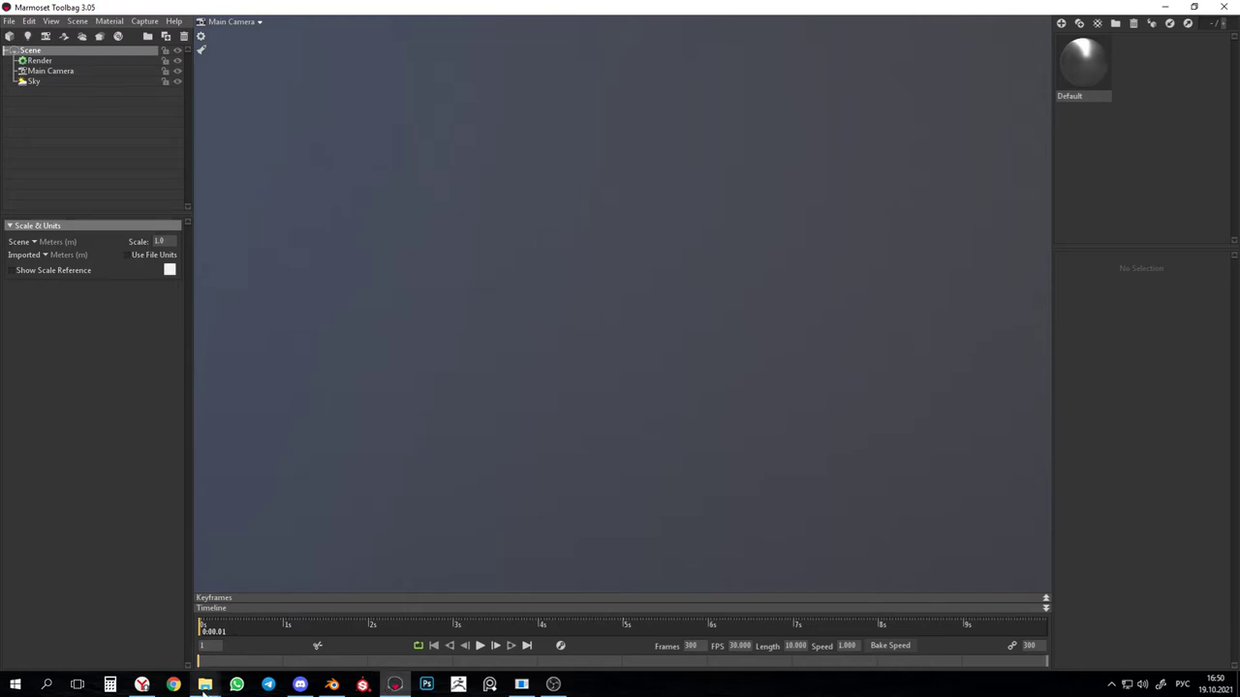
pyautogui.click(184, 630)
pyautogui.click(247, 135)
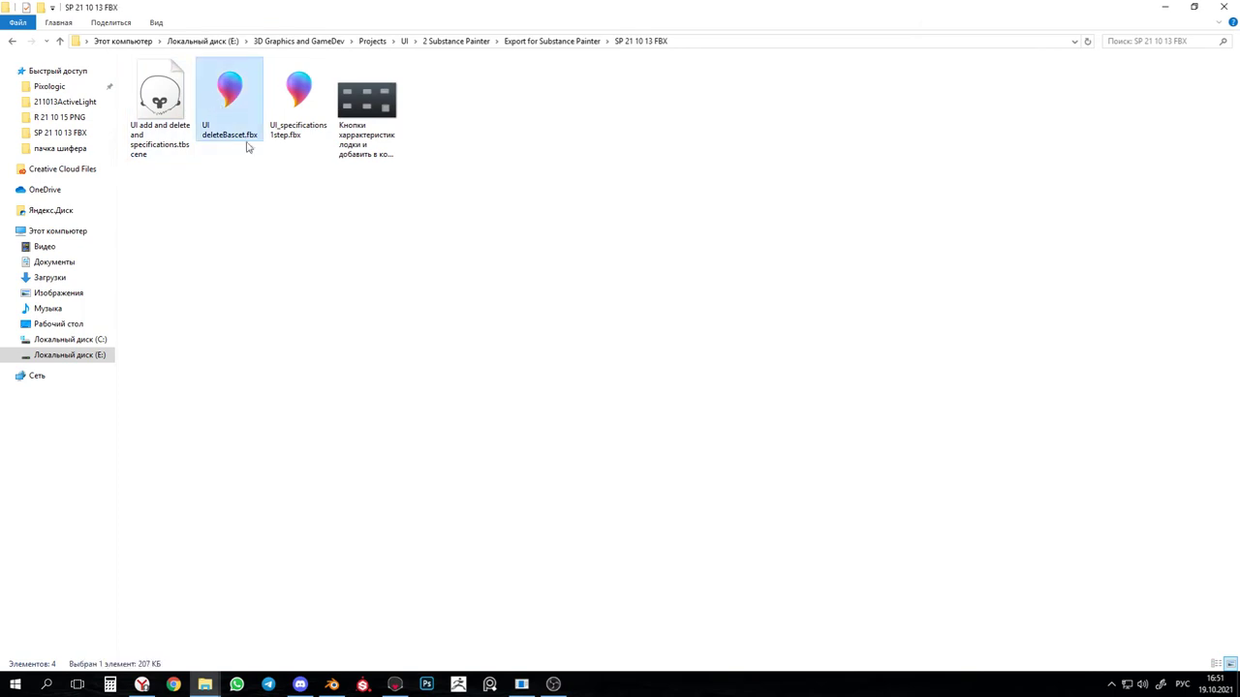
pyautogui.moveTo(233, 97); pyautogui.dragTo(590, 279)
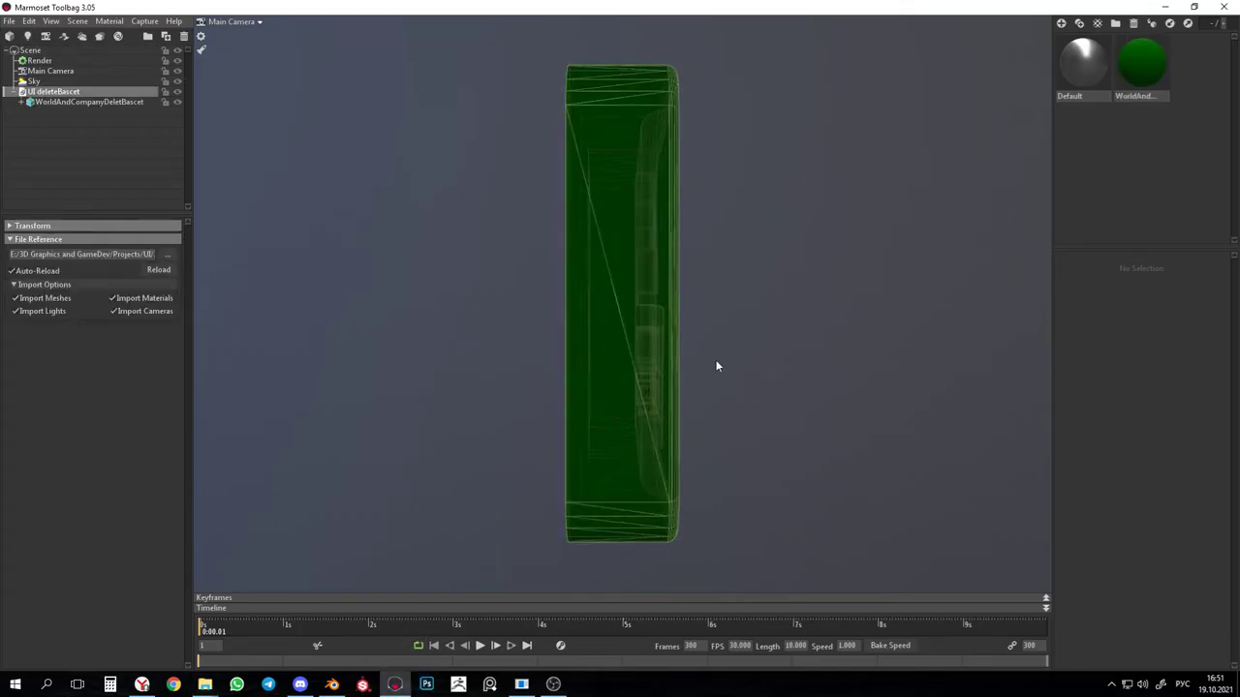
pyautogui.click(1143, 63)
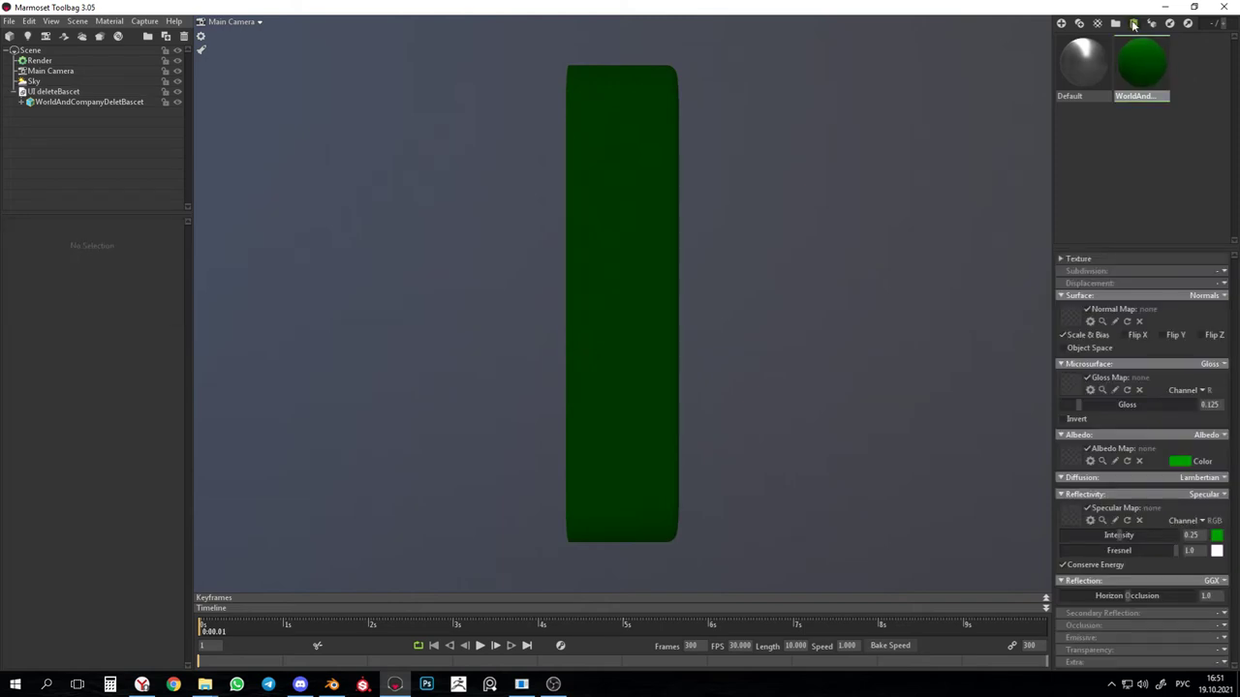
pyautogui.click(1133, 23)
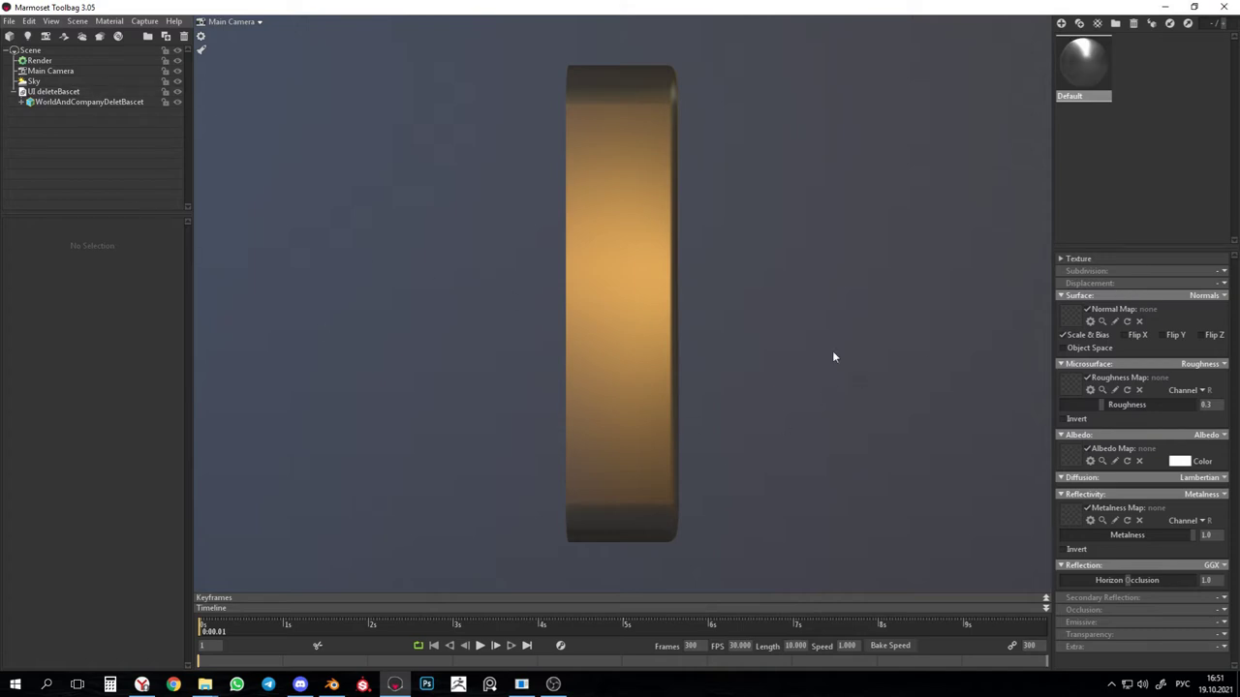
# Face the basket button and set the Main Camera's rotation to X 0, Y 90 and Z 0
pyautogui.moveTo(869, 331); pyautogui.dragTo(686, 336)
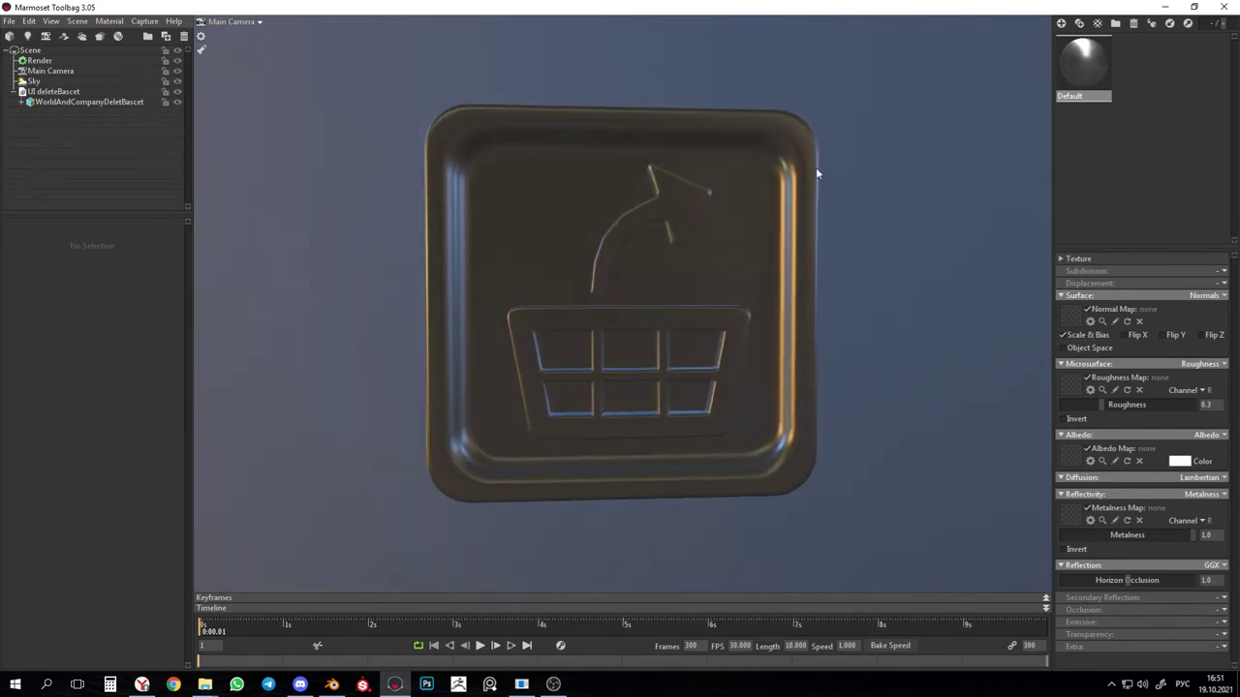
pyautogui.click(49, 72)
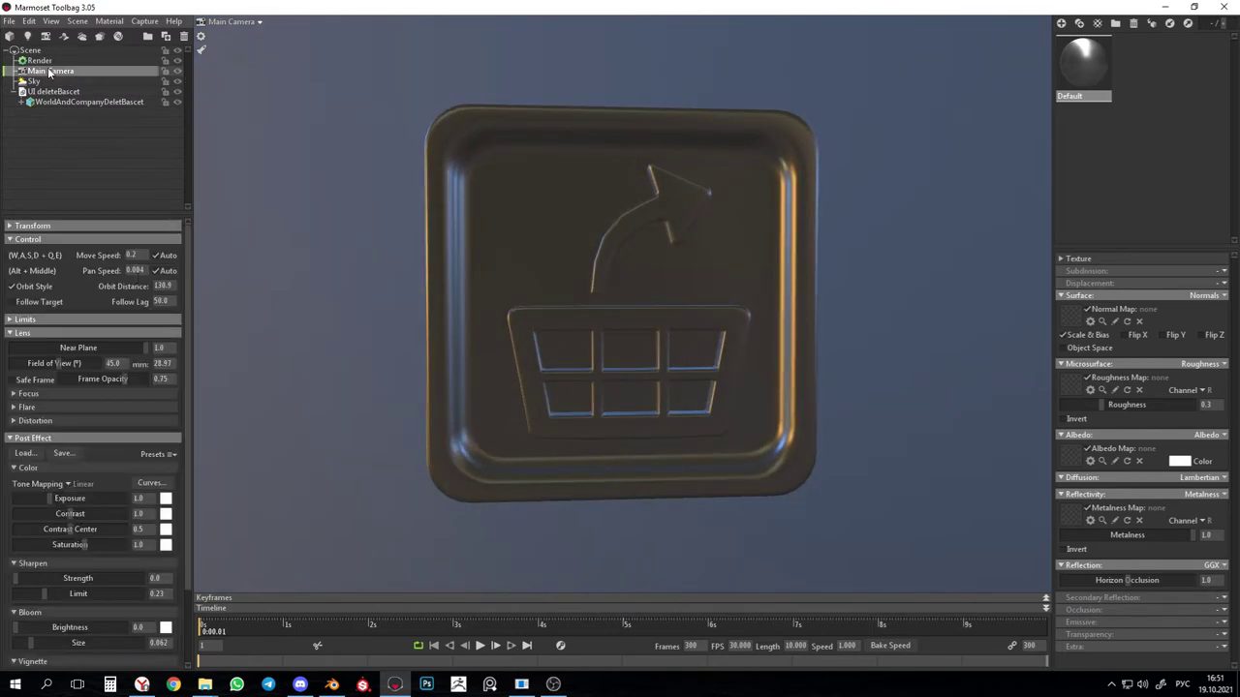
pyautogui.click(12, 226)
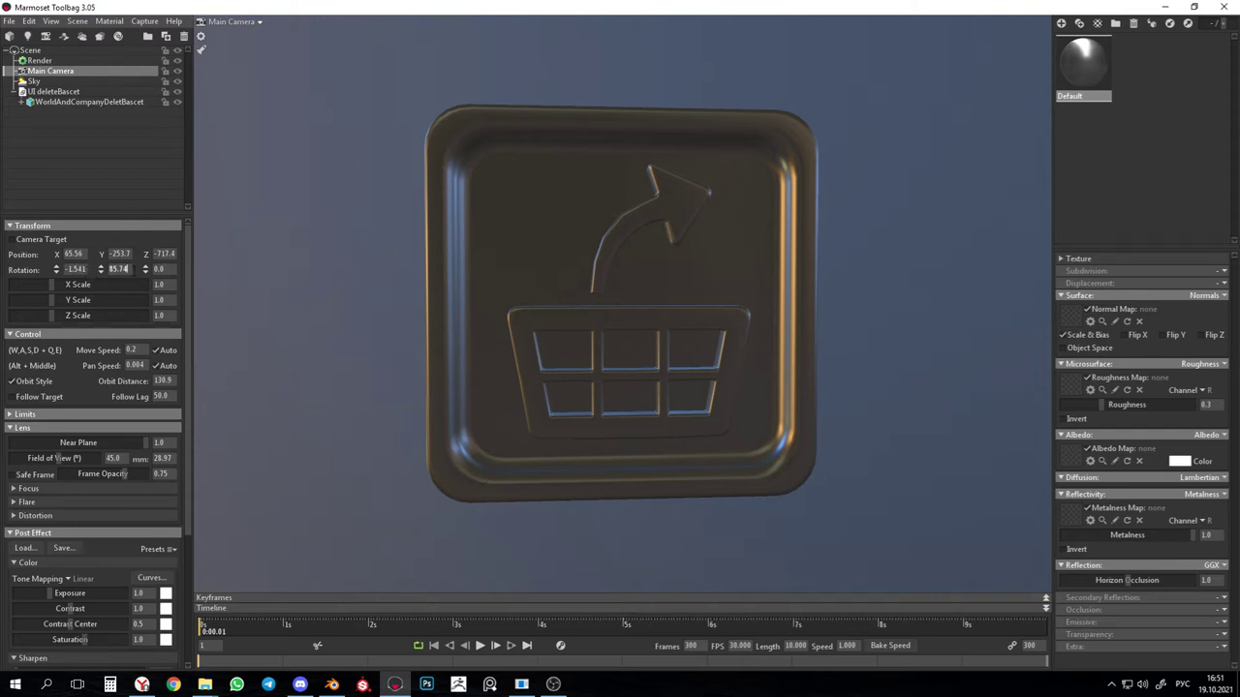
pyautogui.click(117, 269)
pyautogui.moveTo(85, 269); pyautogui.dragTo(39, 275)
pyautogui.write('0')
pyautogui.press('Return')
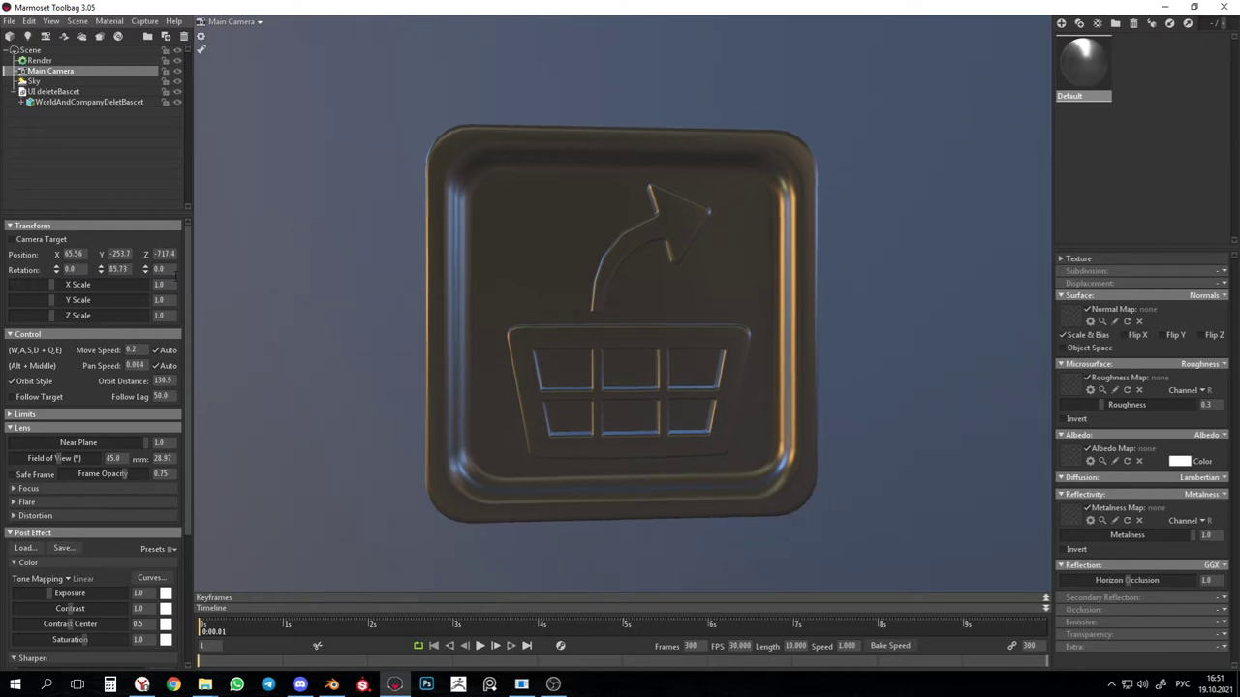
pyautogui.write('090')
pyautogui.press('Return')
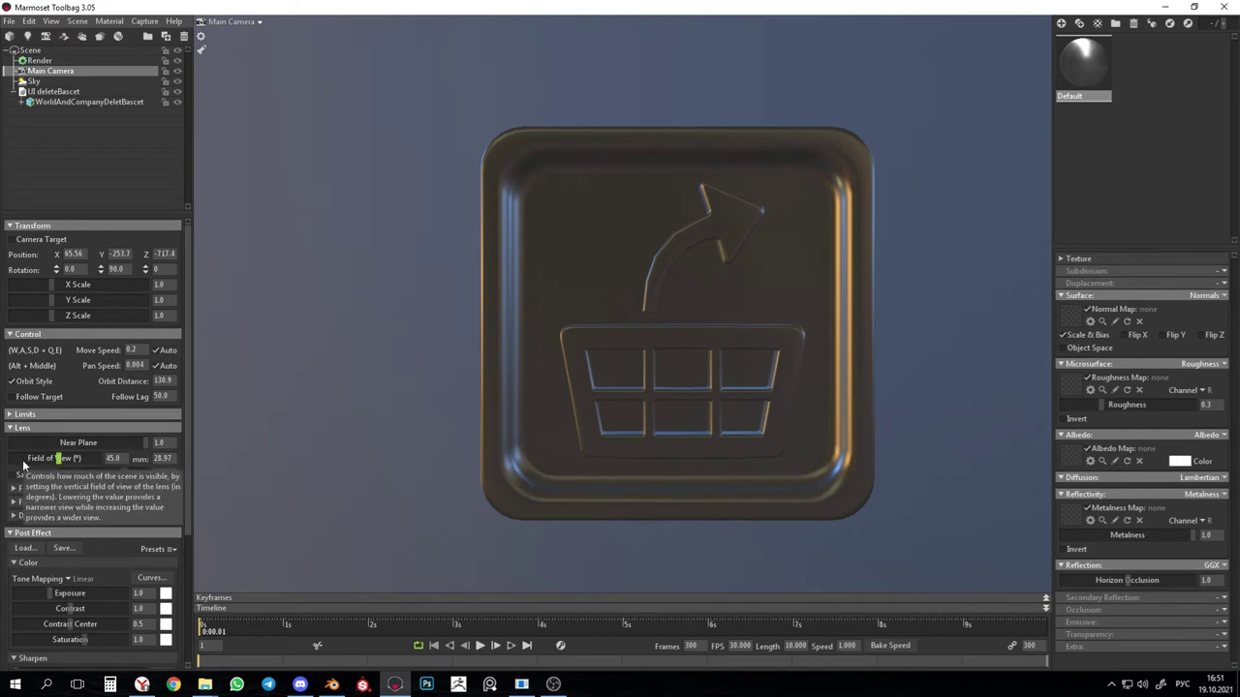
# Set the Main Camera's field of view to 1 and reframe the whole basket button with the camera's Z rotation at 0.0
pyautogui.click(122, 459)
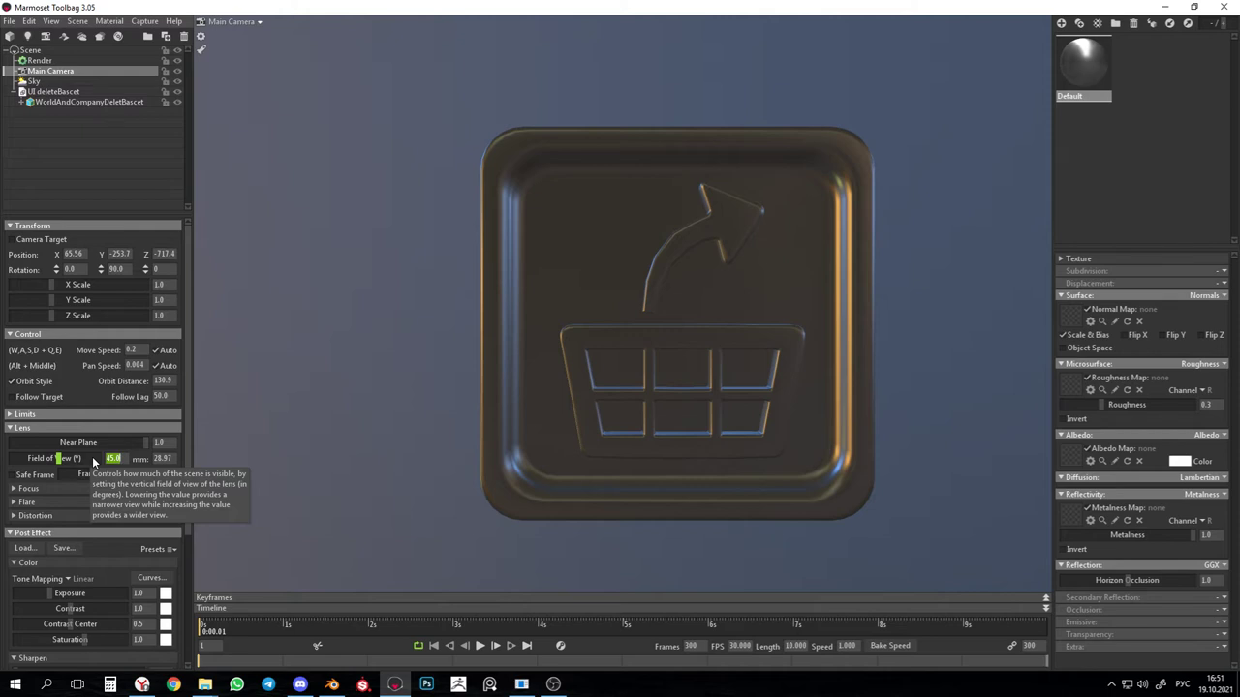
pyautogui.write('1')
pyautogui.press('Return')
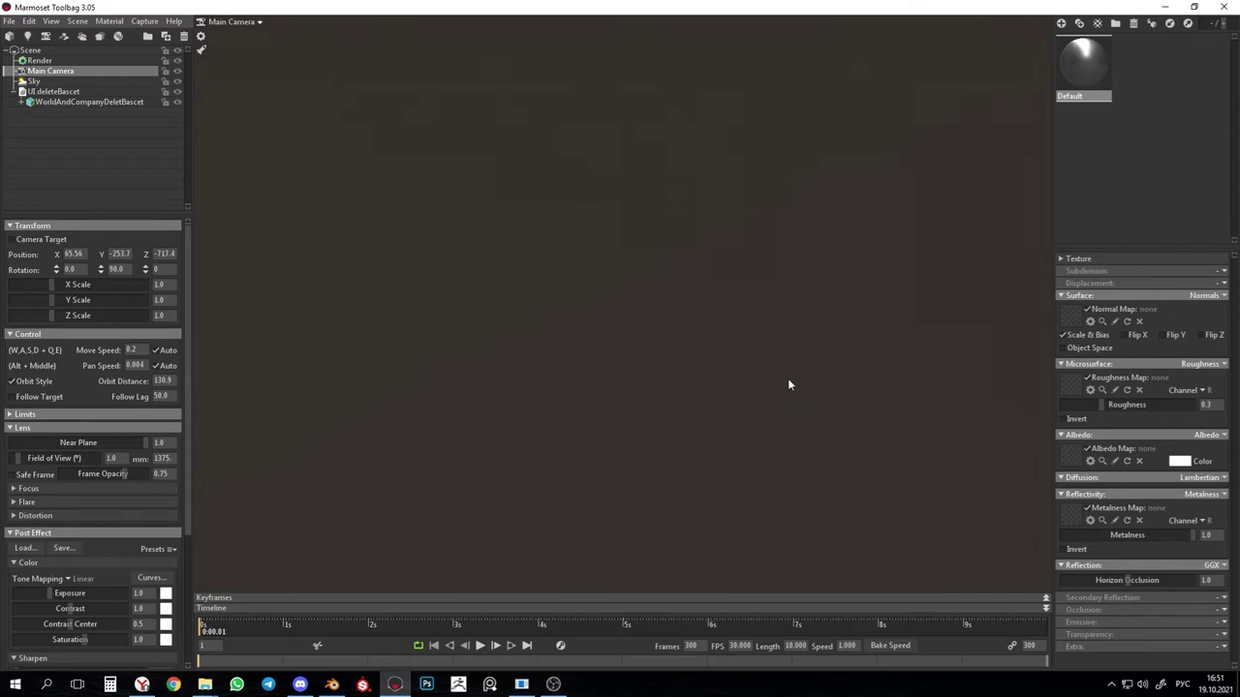
pyautogui.scroll(-12, 684, 331)
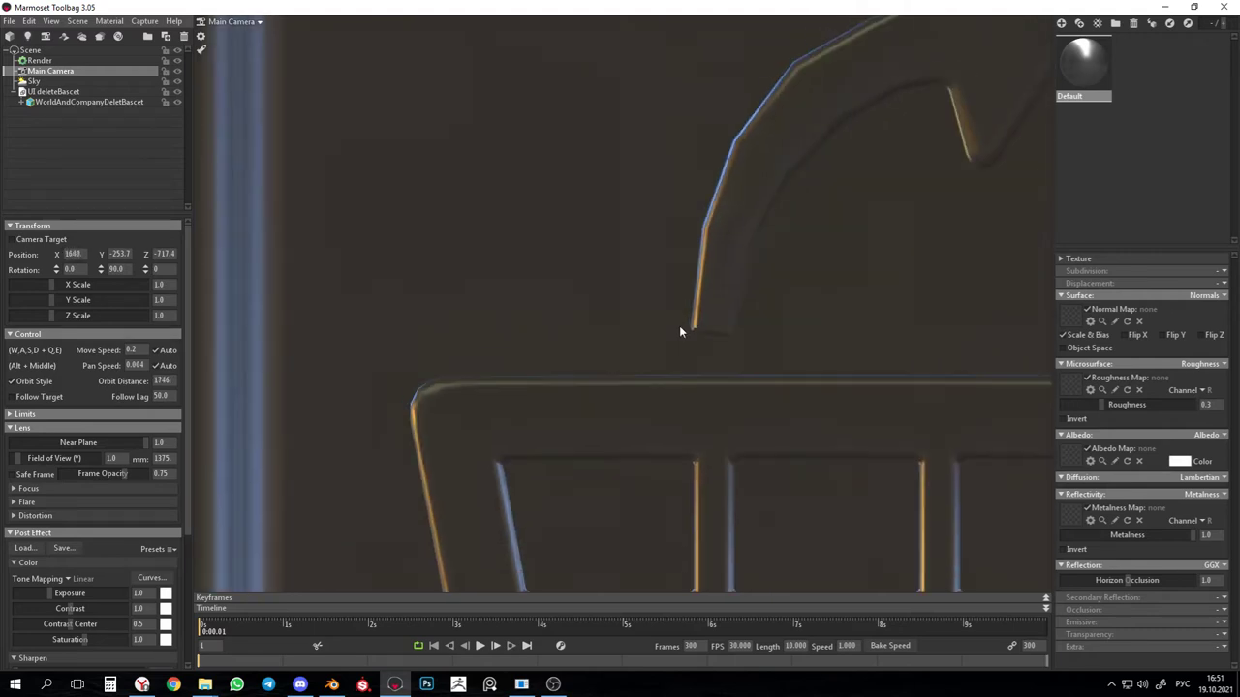
pyautogui.scroll(-10, 680, 332)
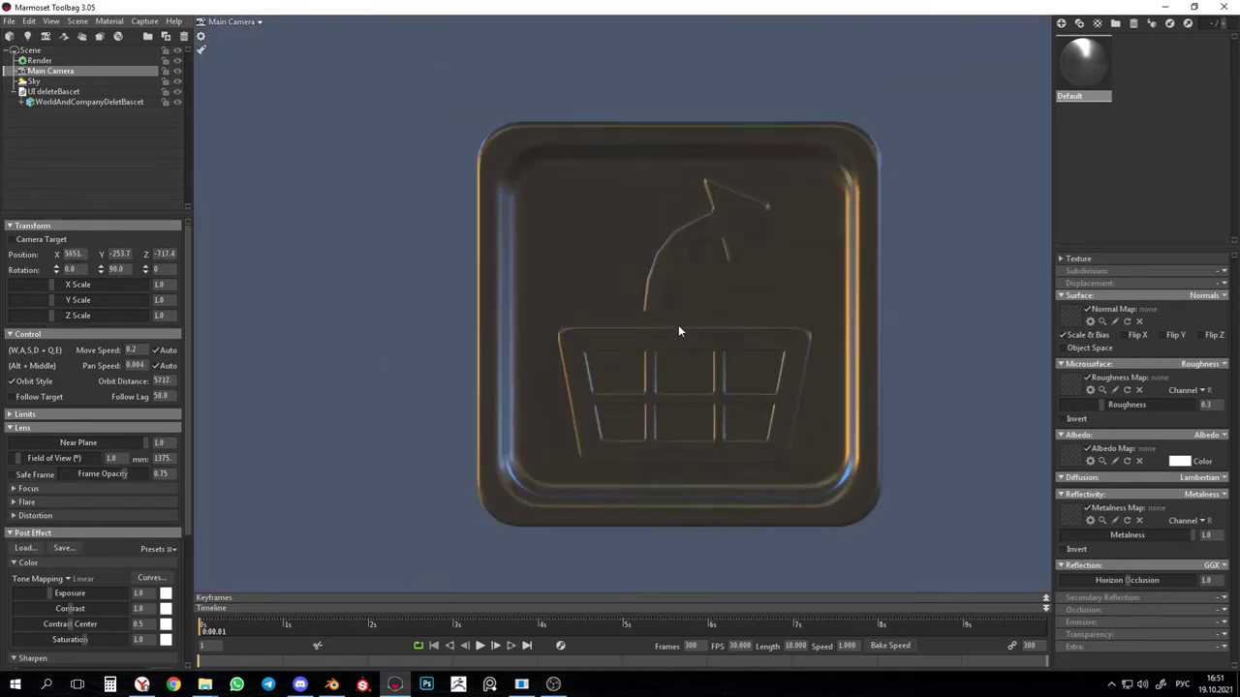
pyautogui.moveTo(777, 366); pyautogui.dragTo(625, 352)
pyautogui.scroll(2, 620, 319)
pyautogui.scroll(2, 620, 313)
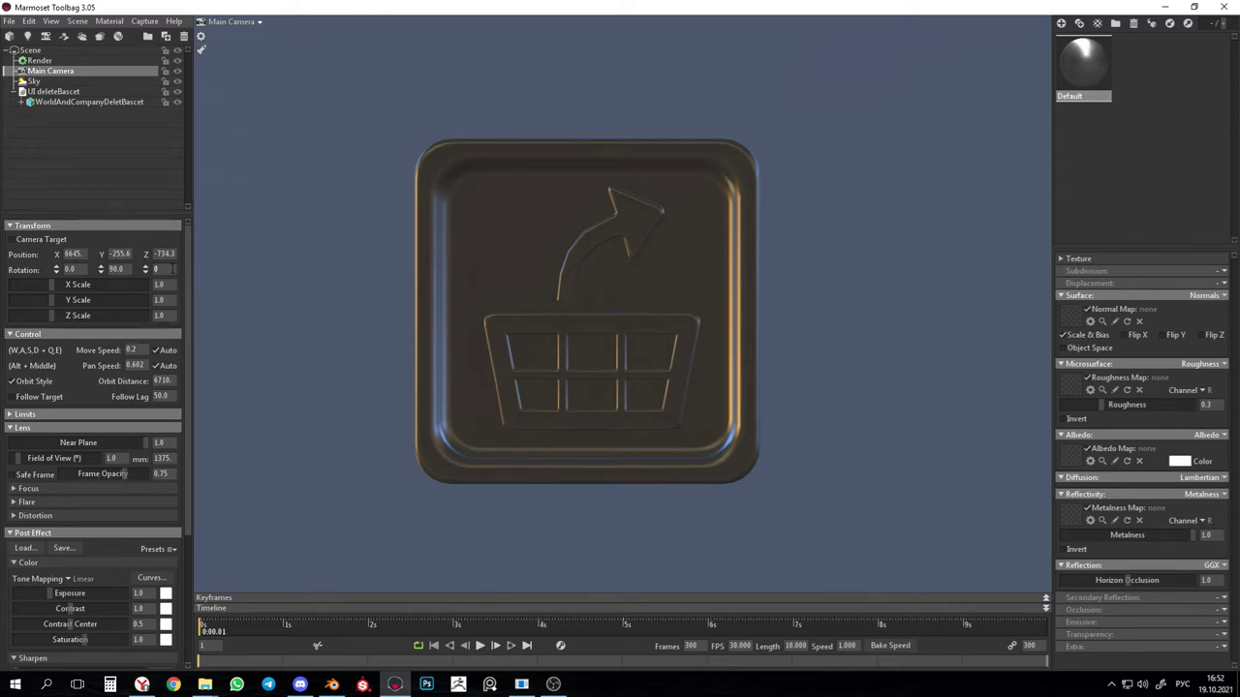
pyautogui.write('.0')
pyautogui.moveTo(697, 443); pyautogui.dragTo(797, 504, button='middle')
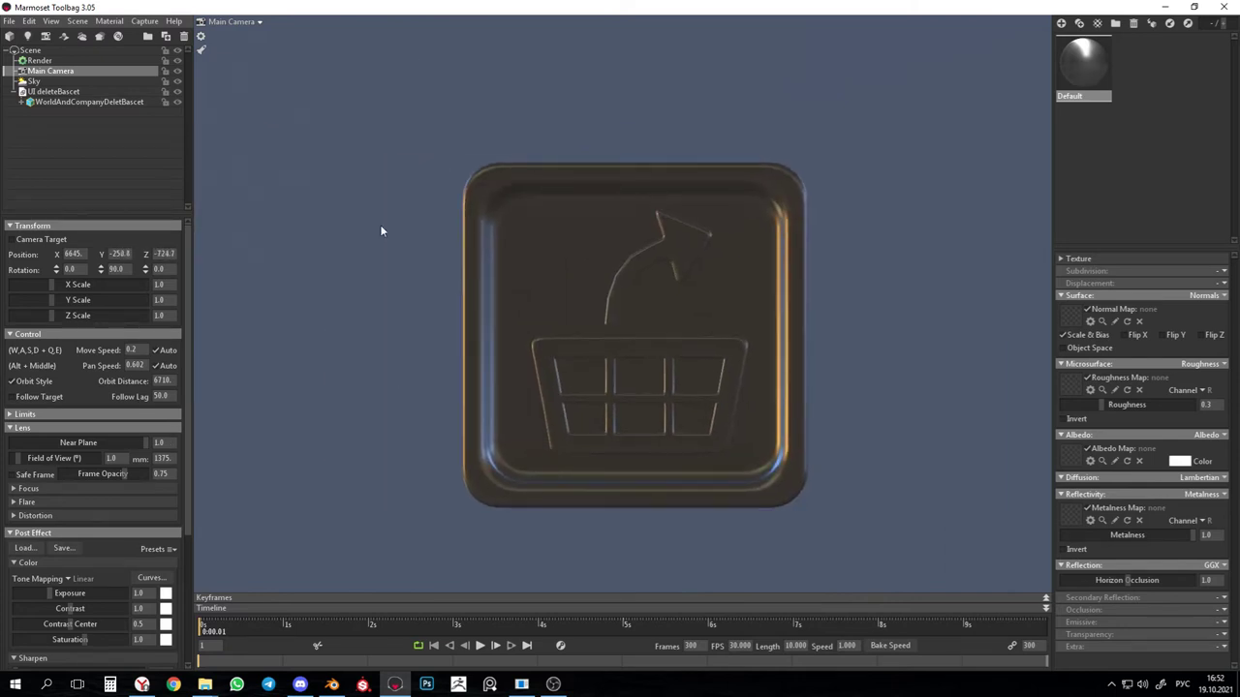
pyautogui.moveTo(852, 443); pyautogui.dragTo(420, 406, button='middle')
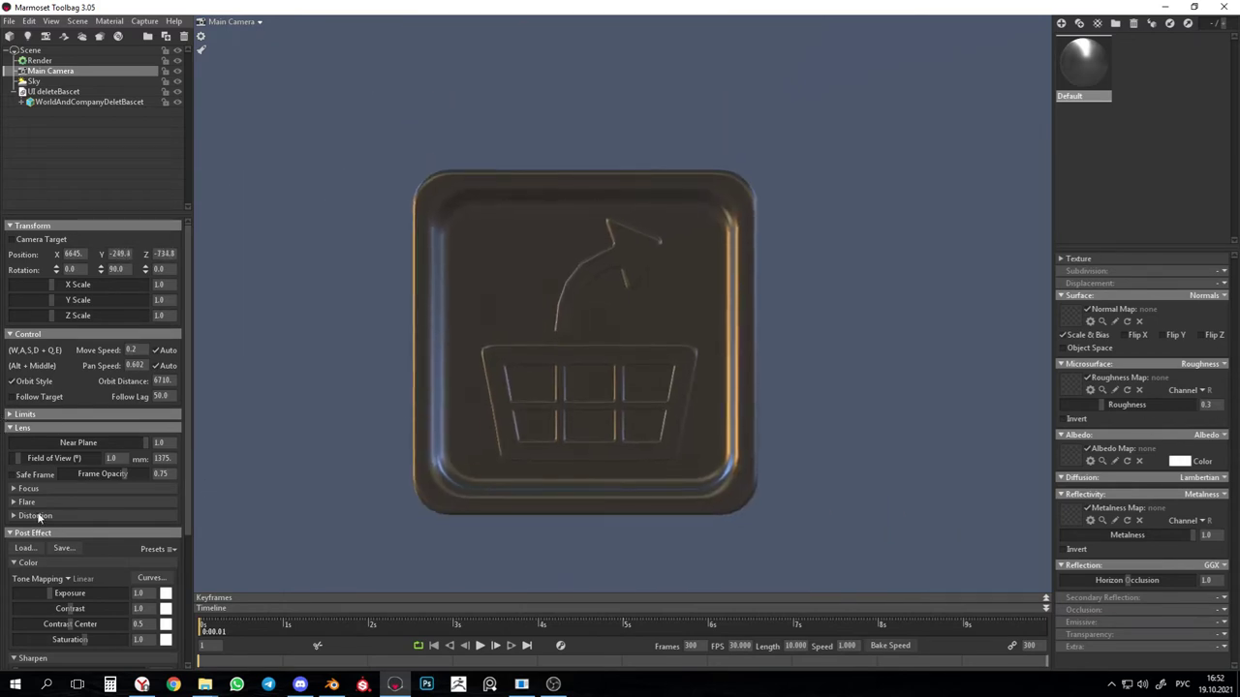
# Set the Main Camera's bloom brightness to 0.145
pyautogui.scroll(-1, 106, 524)
pyautogui.scroll(-5, 106, 524)
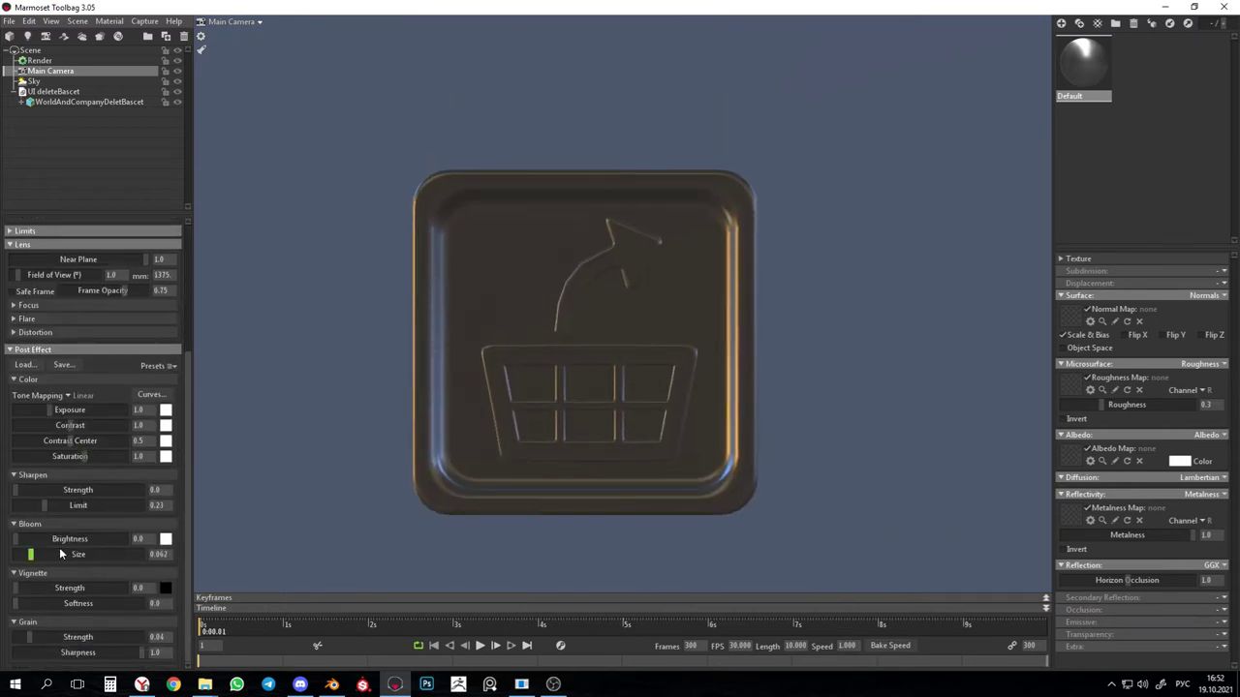
pyautogui.doubleClick(140, 540)
pyautogui.press('Return')
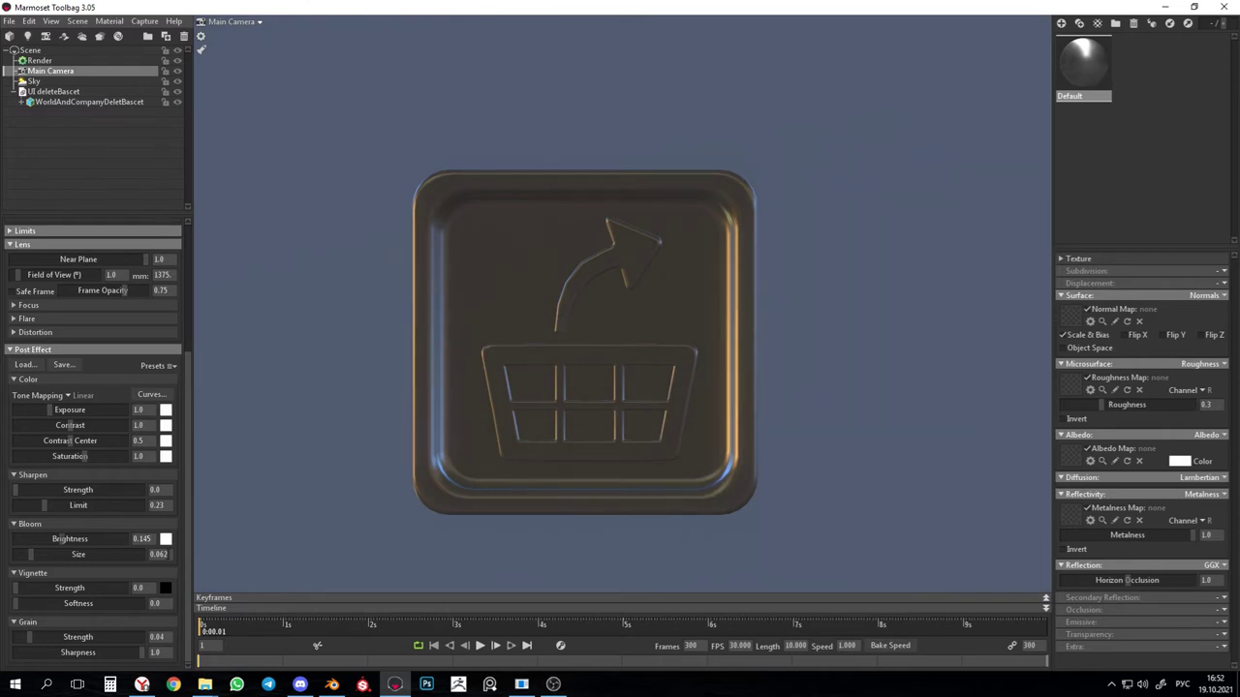
pyautogui.click(133, 556)
pyautogui.click(341, 525)
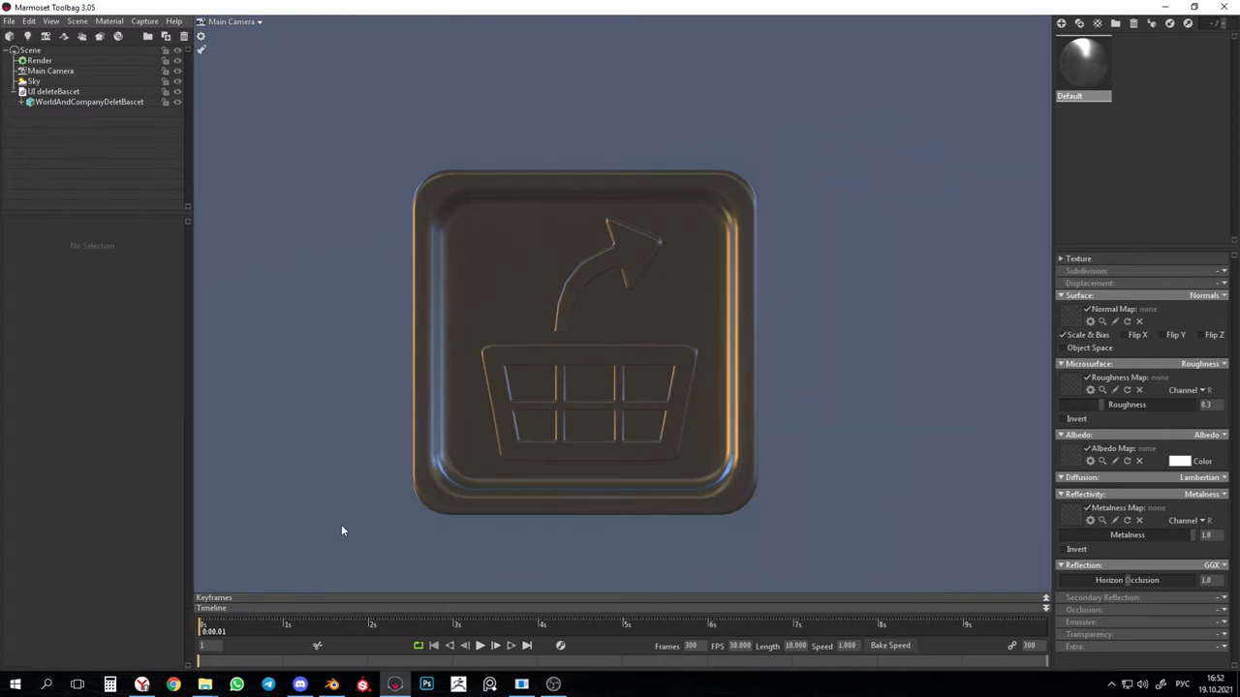
# Light the scene with the Indoor Fluorescents sky preset and set the sky brightness to 1.6
pyautogui.scroll(-3, 565, 460)
pyautogui.moveTo(610, 438); pyautogui.dragTo(641, 385, button='middle')
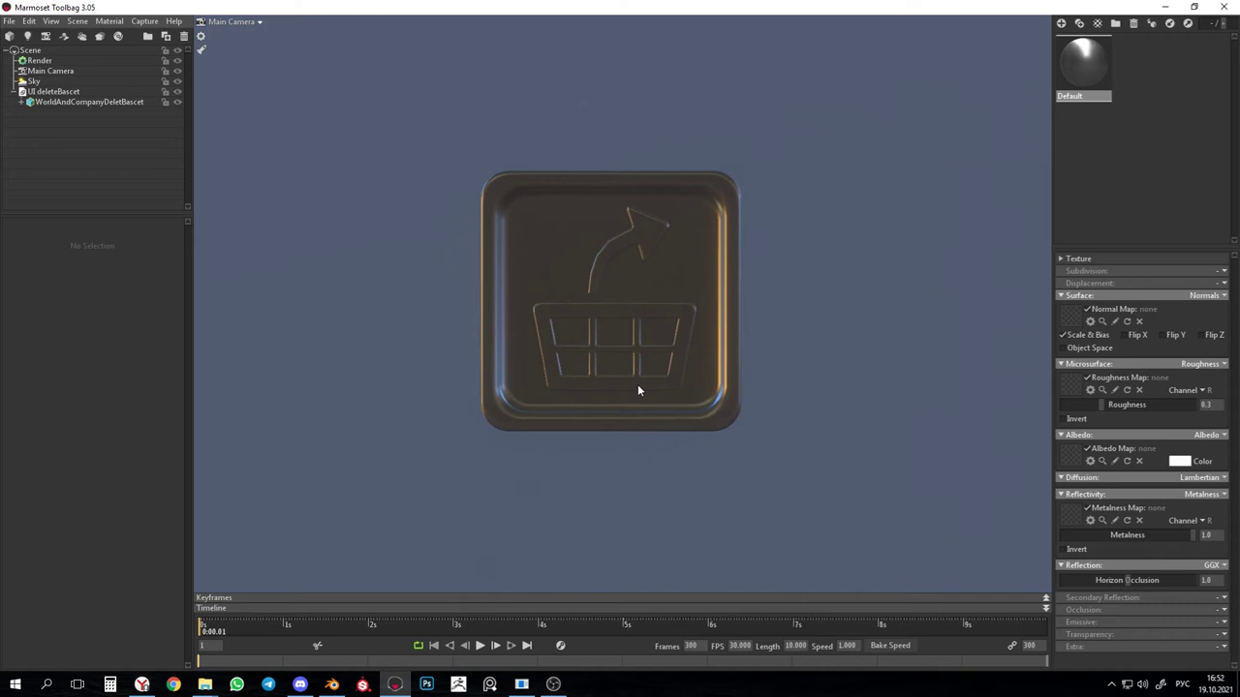
pyautogui.click(79, 82)
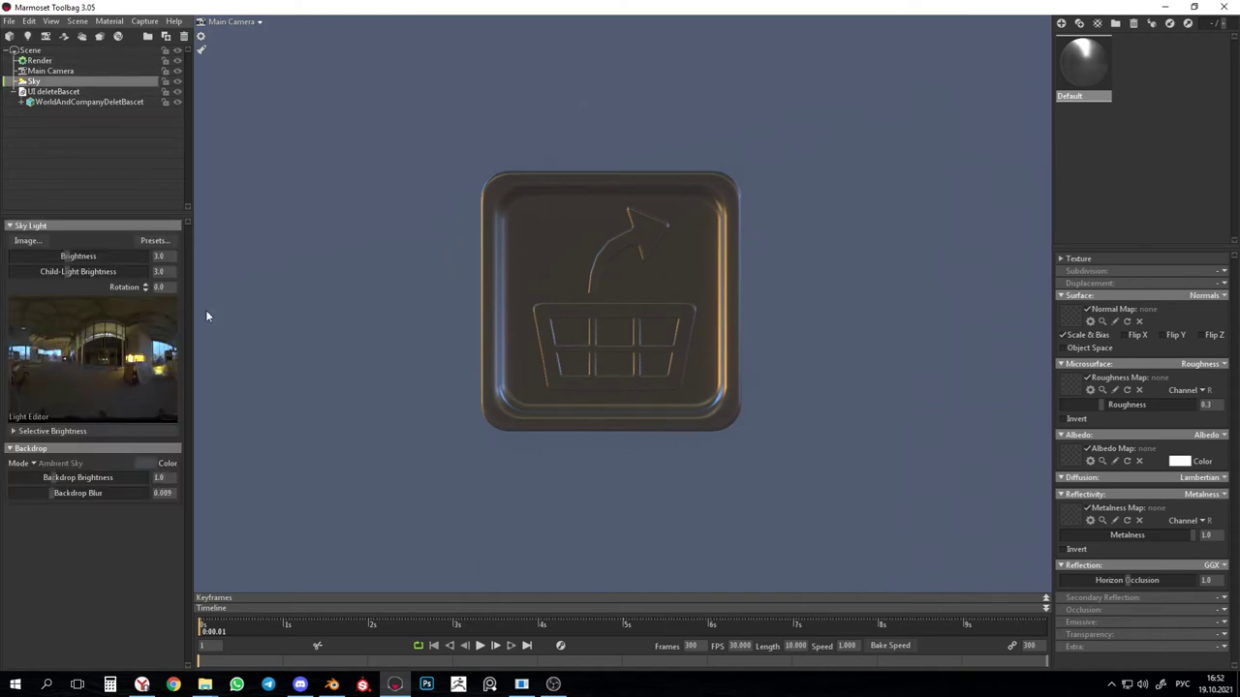
pyautogui.click(158, 242)
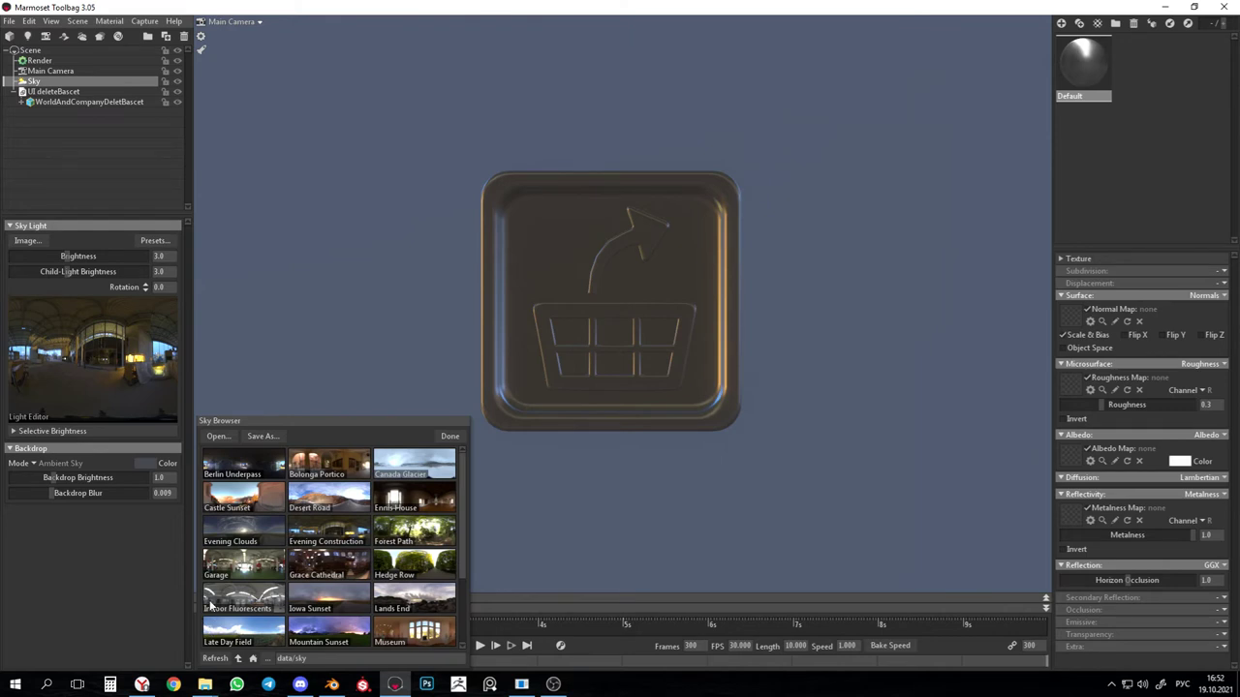
pyautogui.click(246, 605)
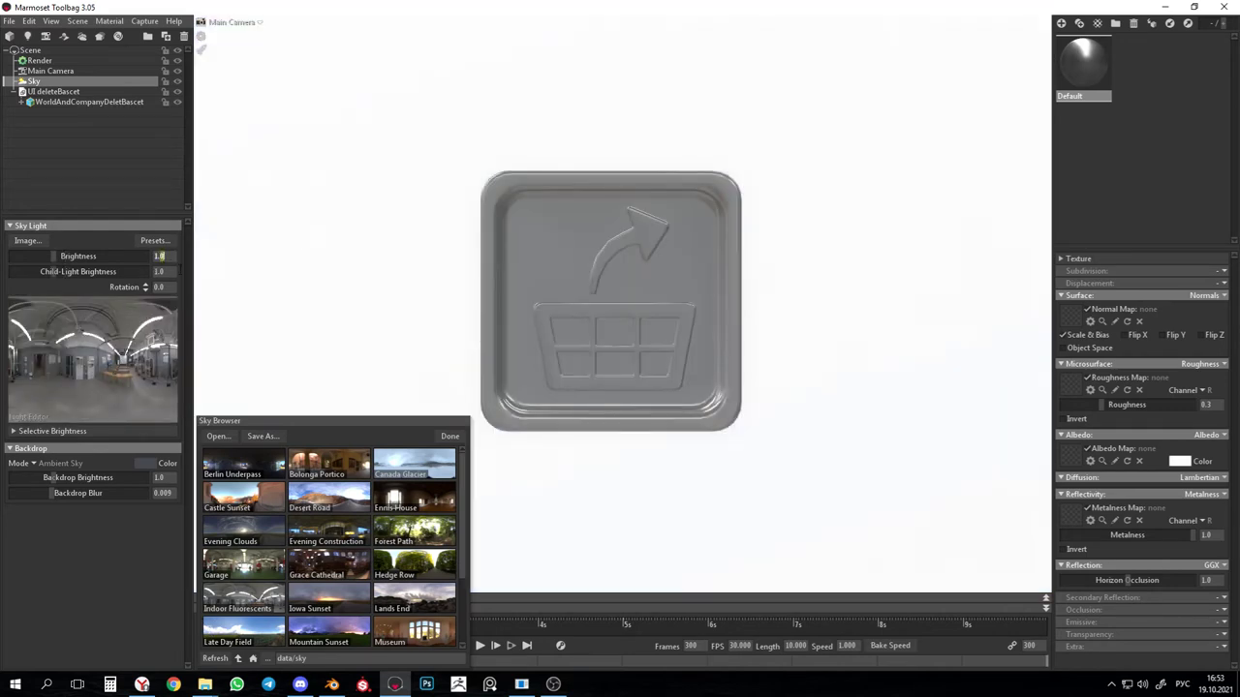
pyautogui.press('Return')
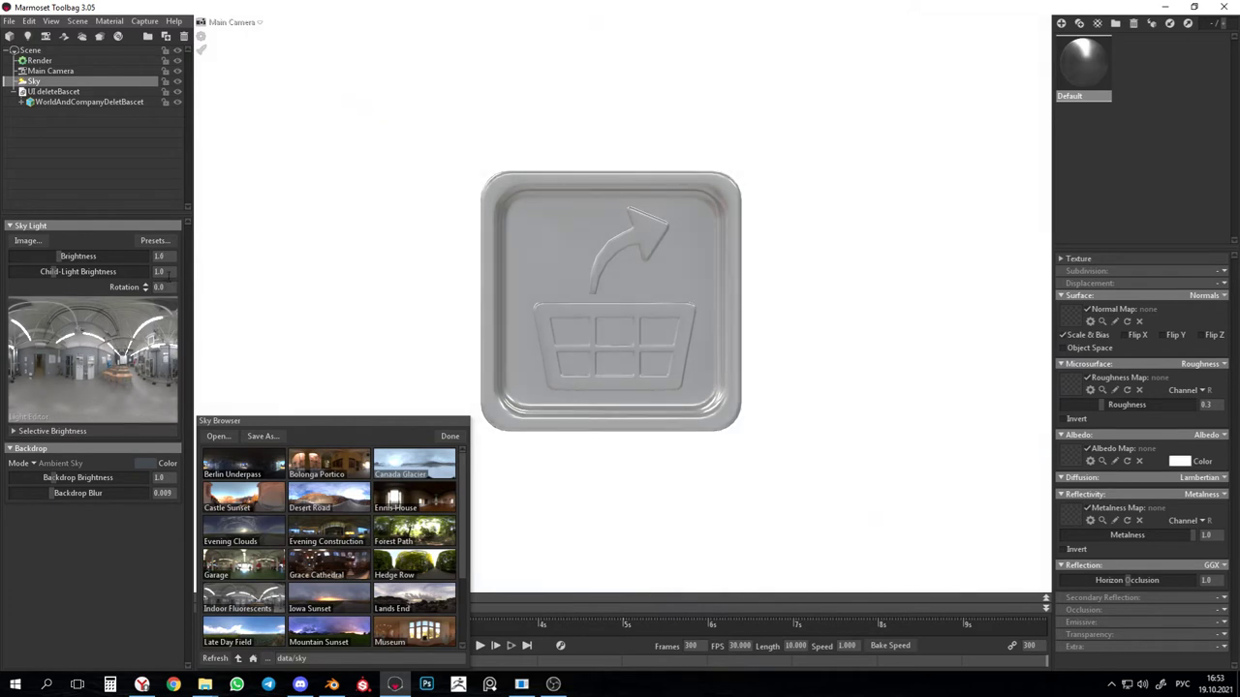
# Set the sky rotation to -360 and change the backdrop mode to Color
pyautogui.click(173, 287)
pyautogui.write('-36')
pyautogui.click(46, 468)
pyautogui.click(53, 467)
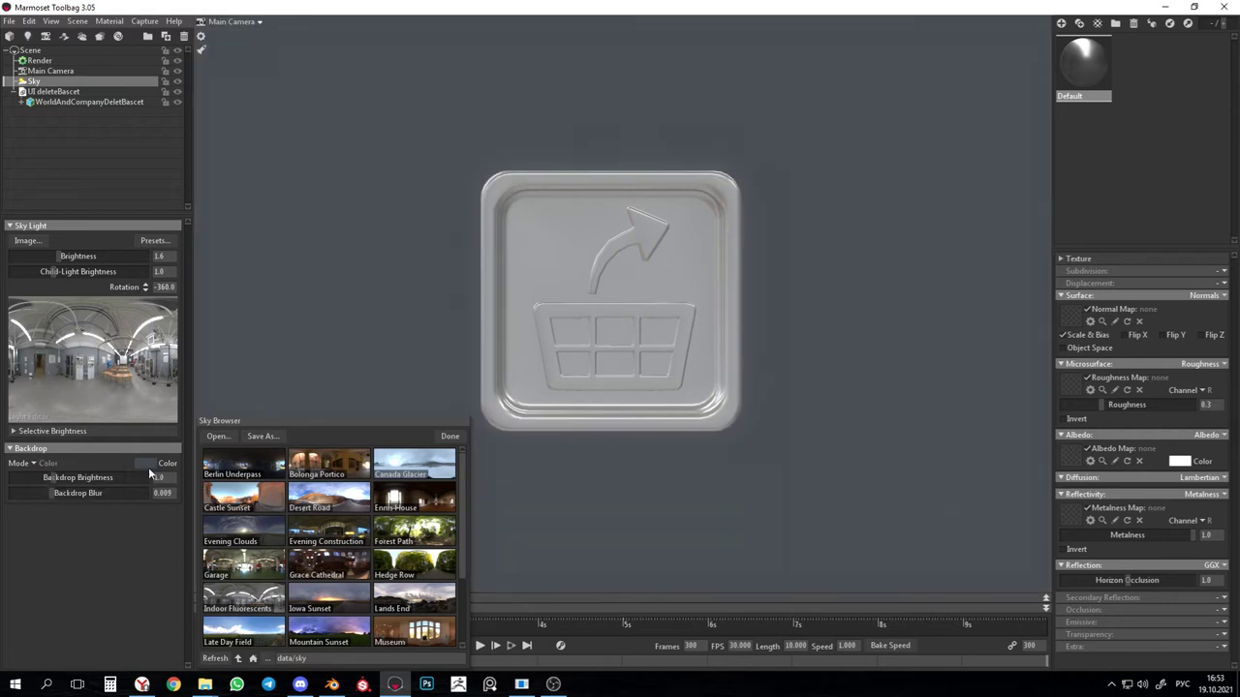
# Set the sky's backdrop colour to dark grey with R 23, G 23 and B 23
pyautogui.click(145, 463)
pyautogui.click(449, 436)
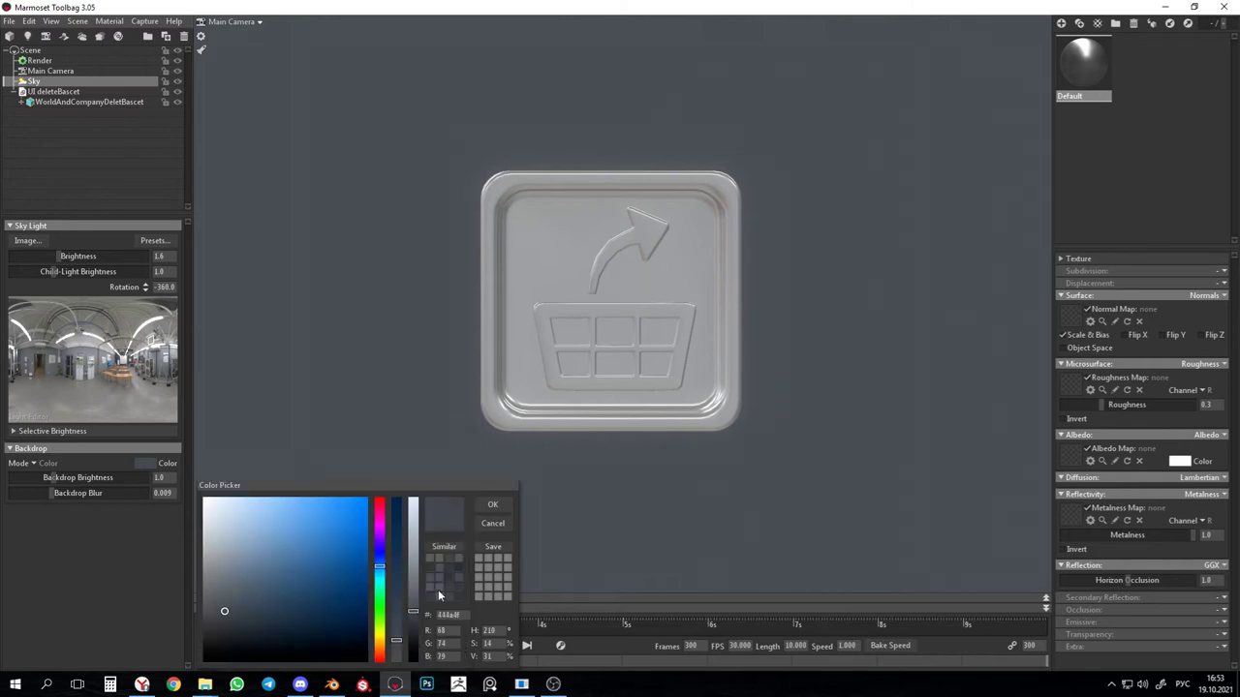
pyautogui.moveTo(447, 630); pyautogui.dragTo(421, 633)
pyautogui.write('23')
pyautogui.press('Tab')
pyautogui.write('23')
pyautogui.press('Tab')
pyautogui.write('23')
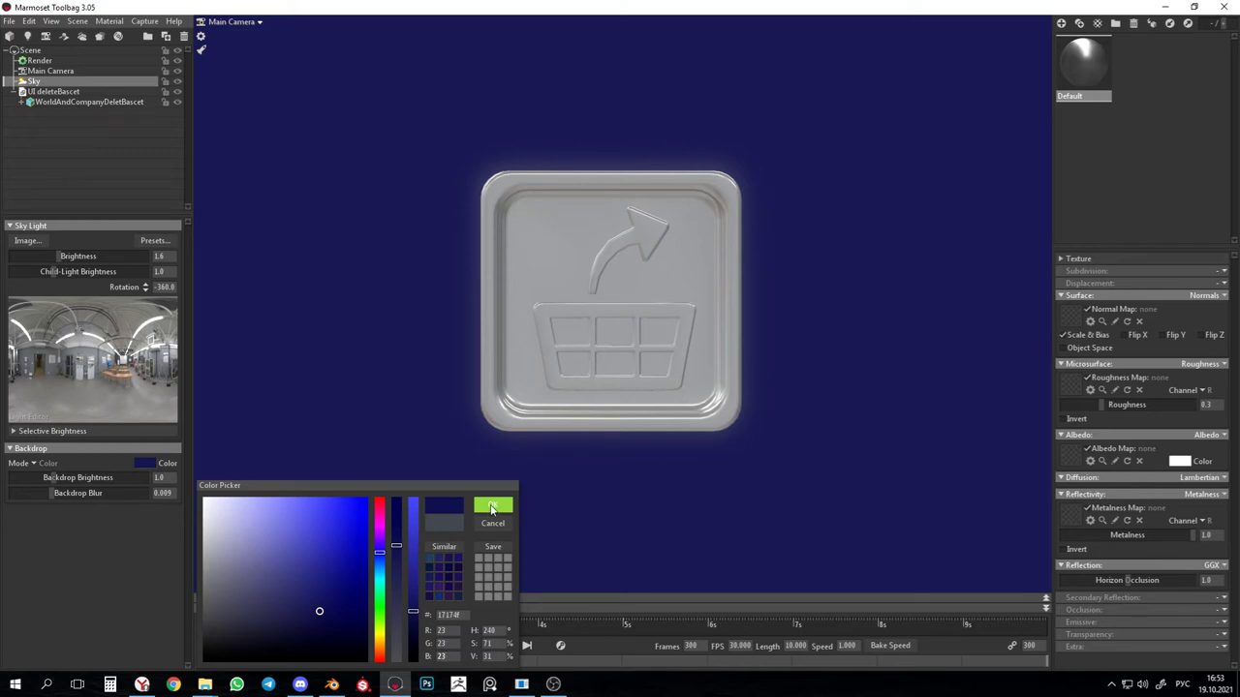
pyautogui.click(491, 507)
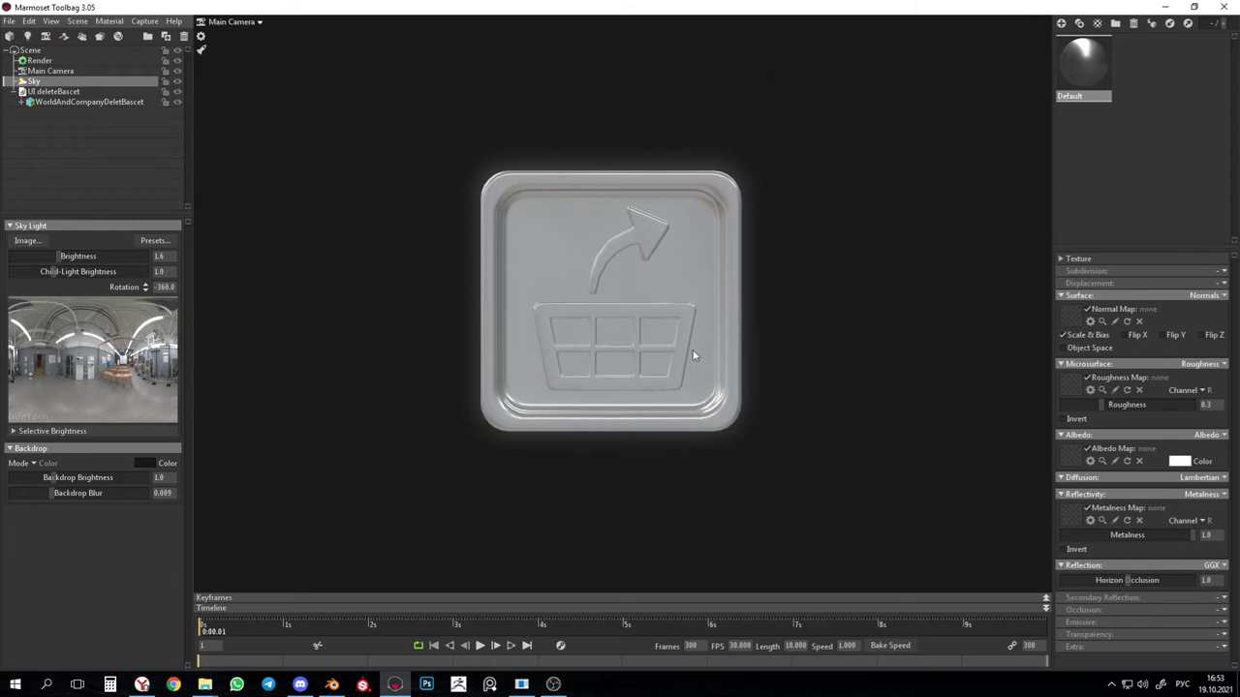
# Create a new material and enable its Emissive channel using the Emissive type
pyautogui.moveTo(715, 302); pyautogui.dragTo(683, 324, button='middle')
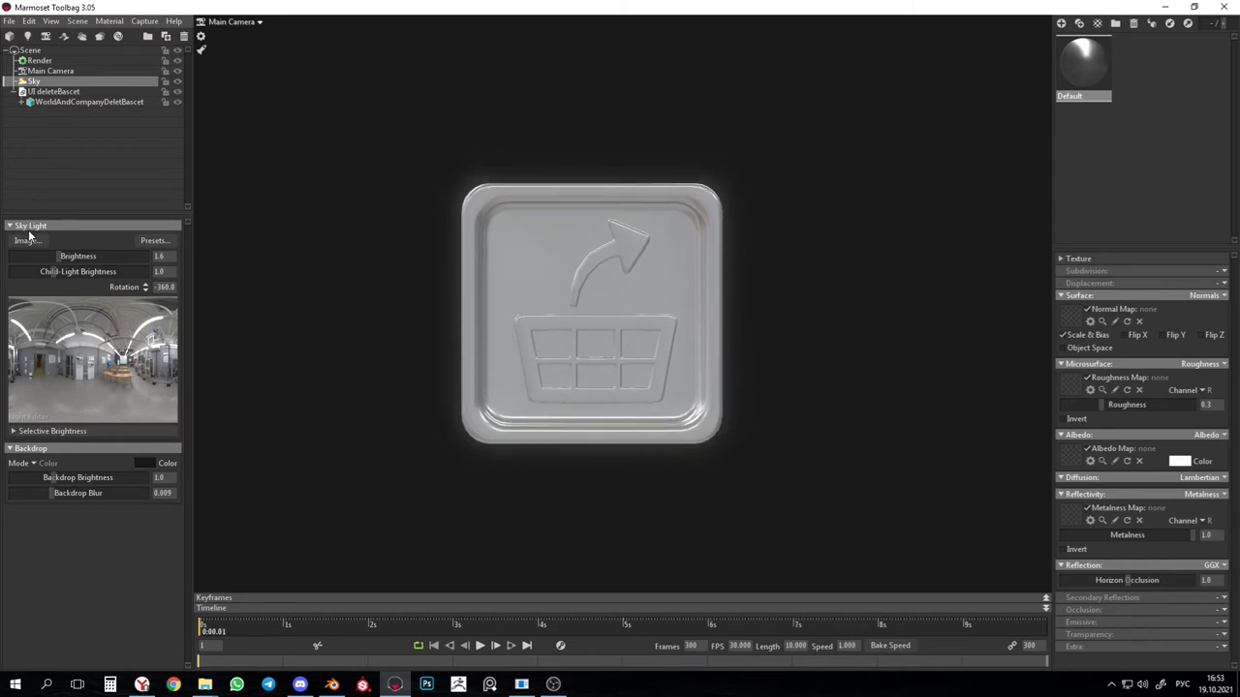
pyautogui.click(1168, 137)
pyautogui.click(1062, 24)
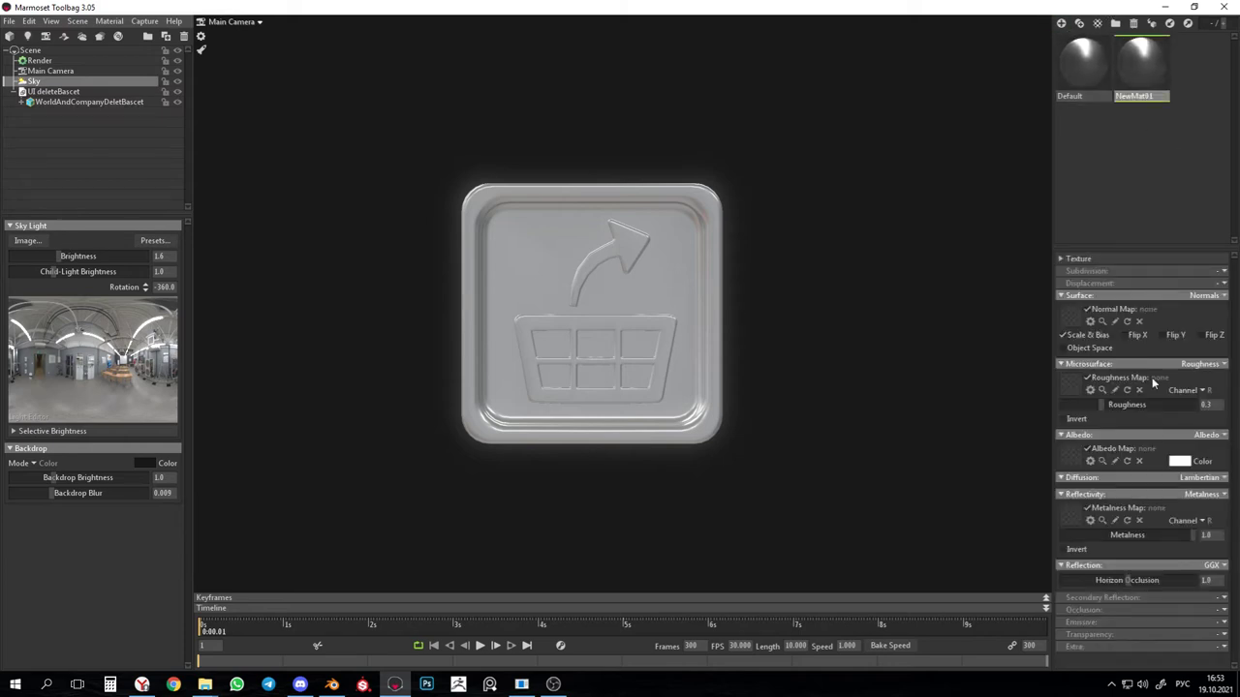
pyautogui.click(1222, 621)
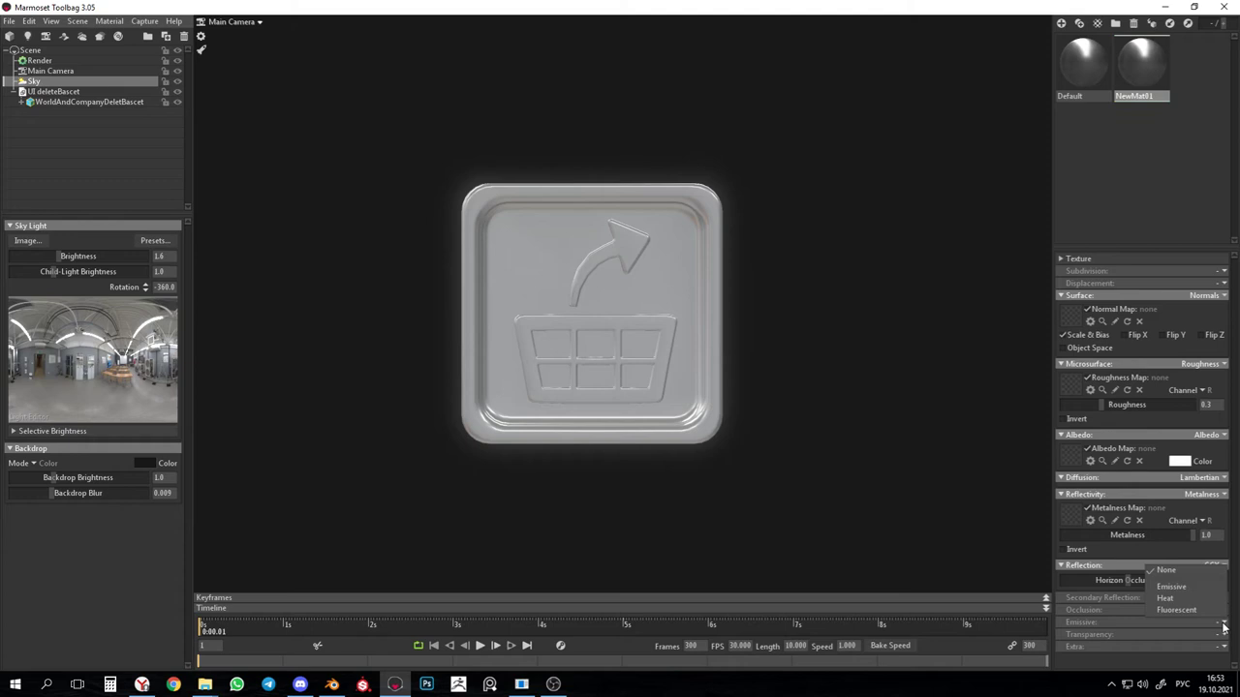
pyautogui.click(1182, 588)
pyautogui.scroll(-2, 1200, 646)
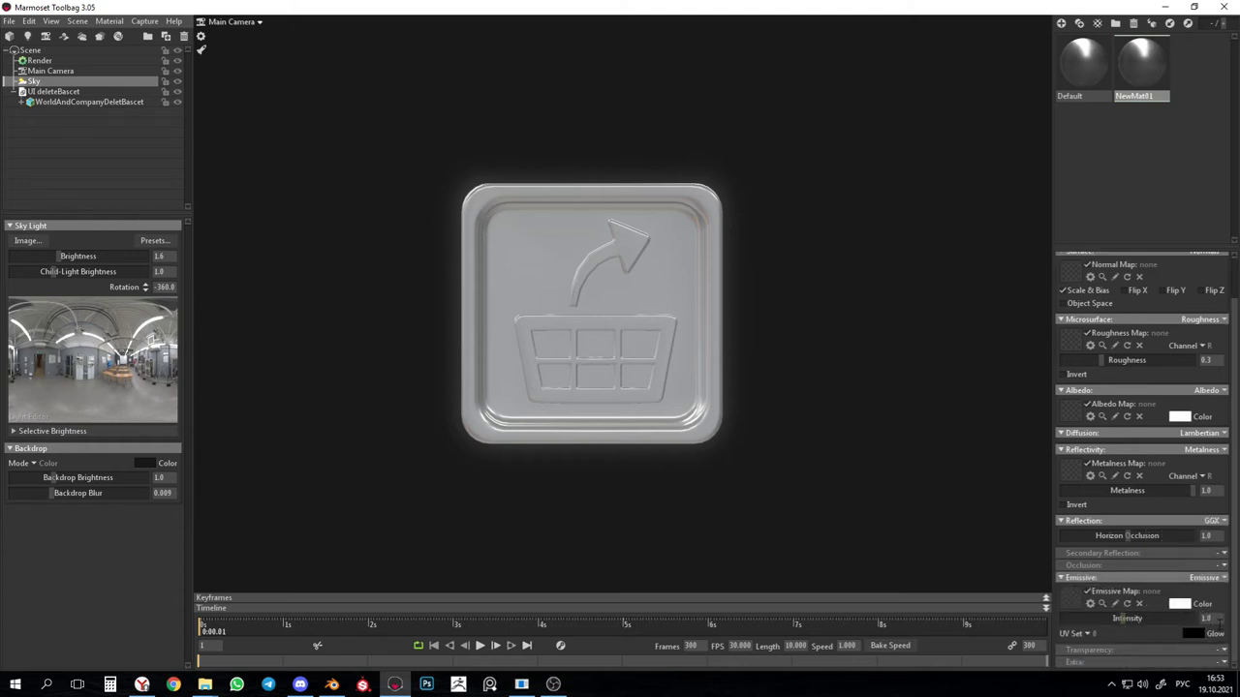
pyautogui.scroll(2, 1119, 349)
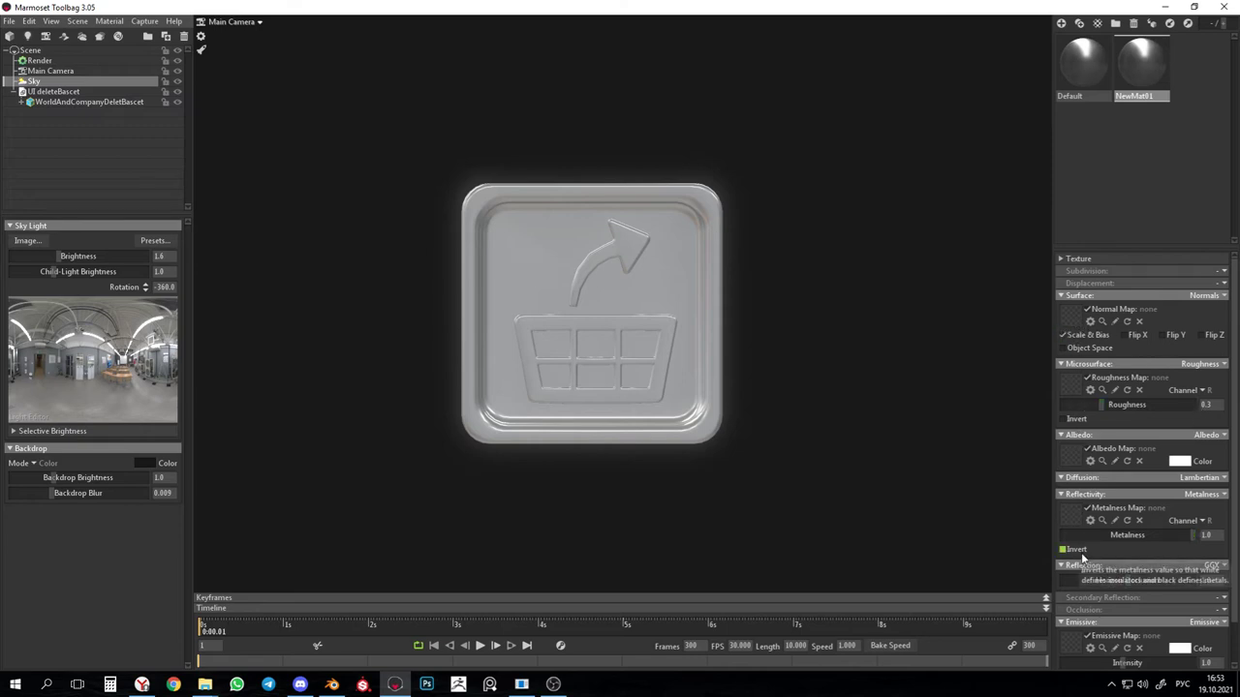
# Duplicate the NewMat01 material five times
pyautogui.click(1140, 60)
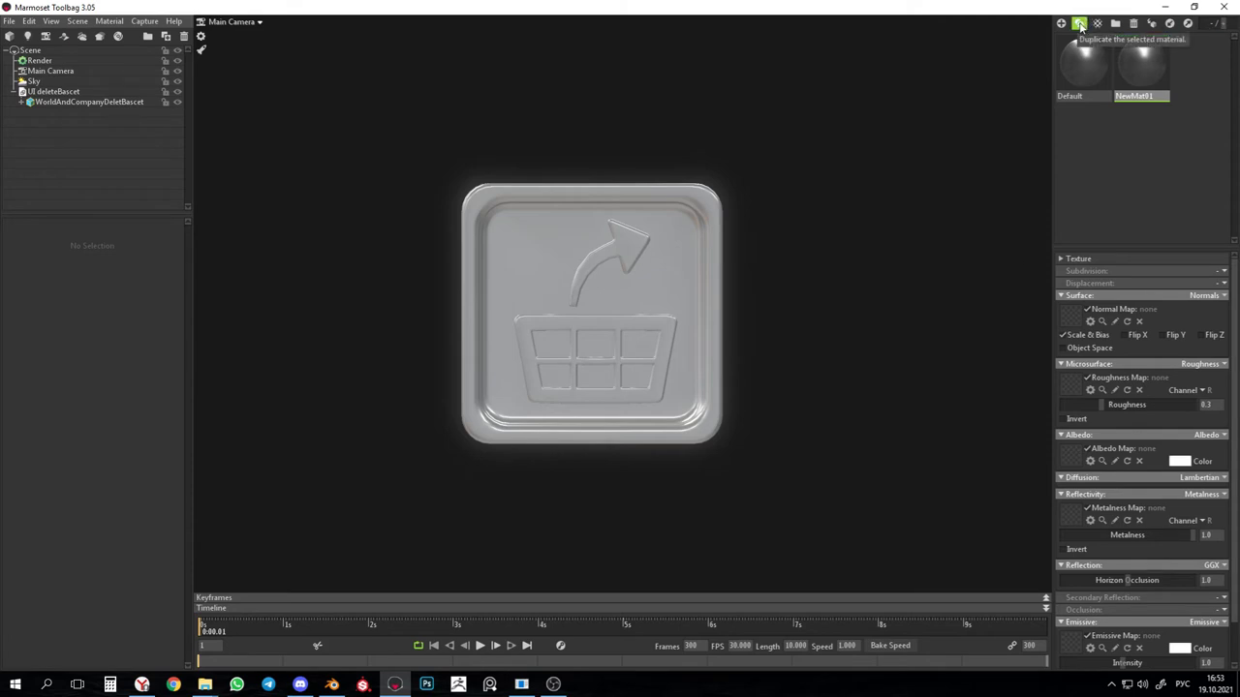
pyautogui.click(1079, 25)
pyautogui.click(1080, 26)
pyautogui.click(1080, 26)
pyautogui.click(1079, 25)
pyautogui.click(1080, 25)
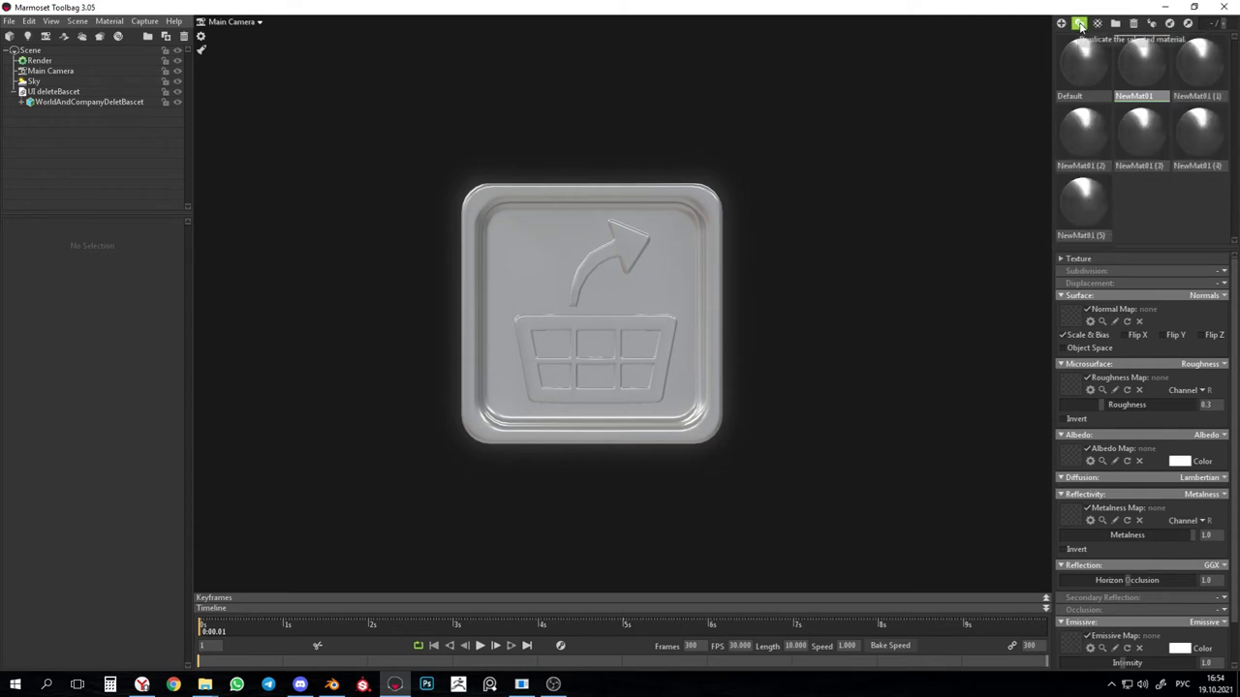
# Undo the five duplications of the NewMat01 material
pyautogui.hotkey('ctrl', 'z')
pyautogui.hotkey('ctrl', 'z')
pyautogui.hotkey('ctrl', 'z')
pyautogui.hotkey('ctrl', 'z')
pyautogui.hotkey('ctrl', 'z')
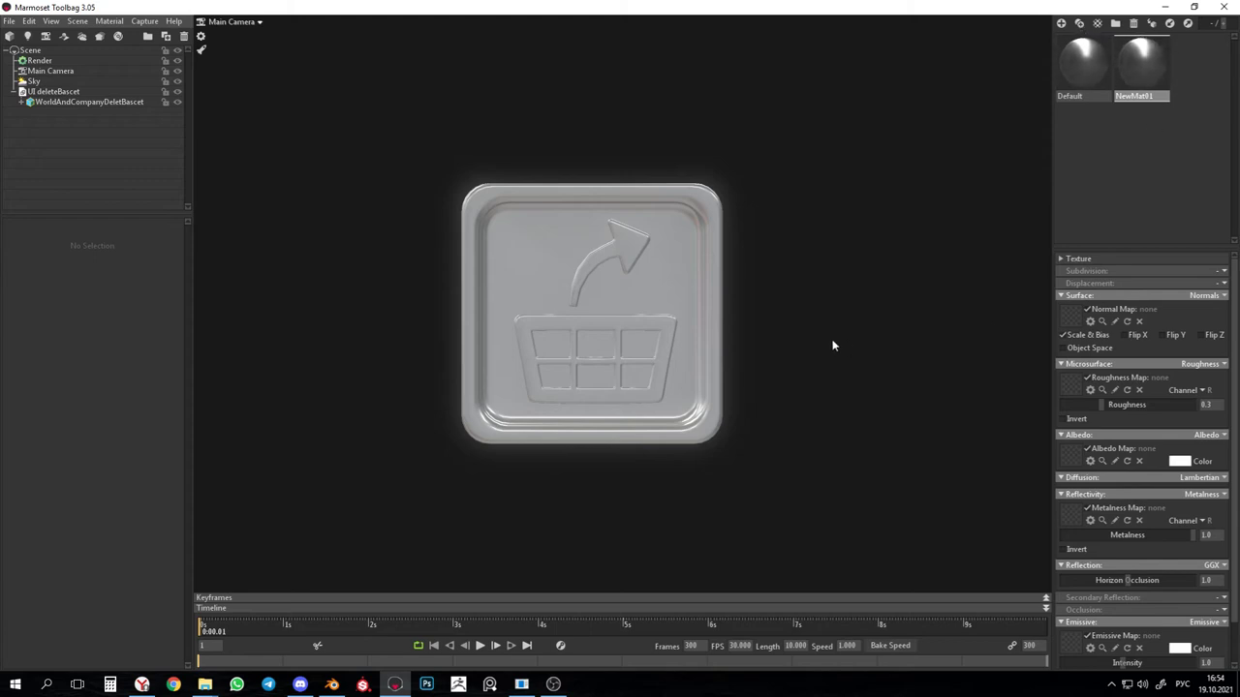
# View the button textures in the MT 21 10 13 TEX folder and return to the basket button scene
pyautogui.click(202, 685)
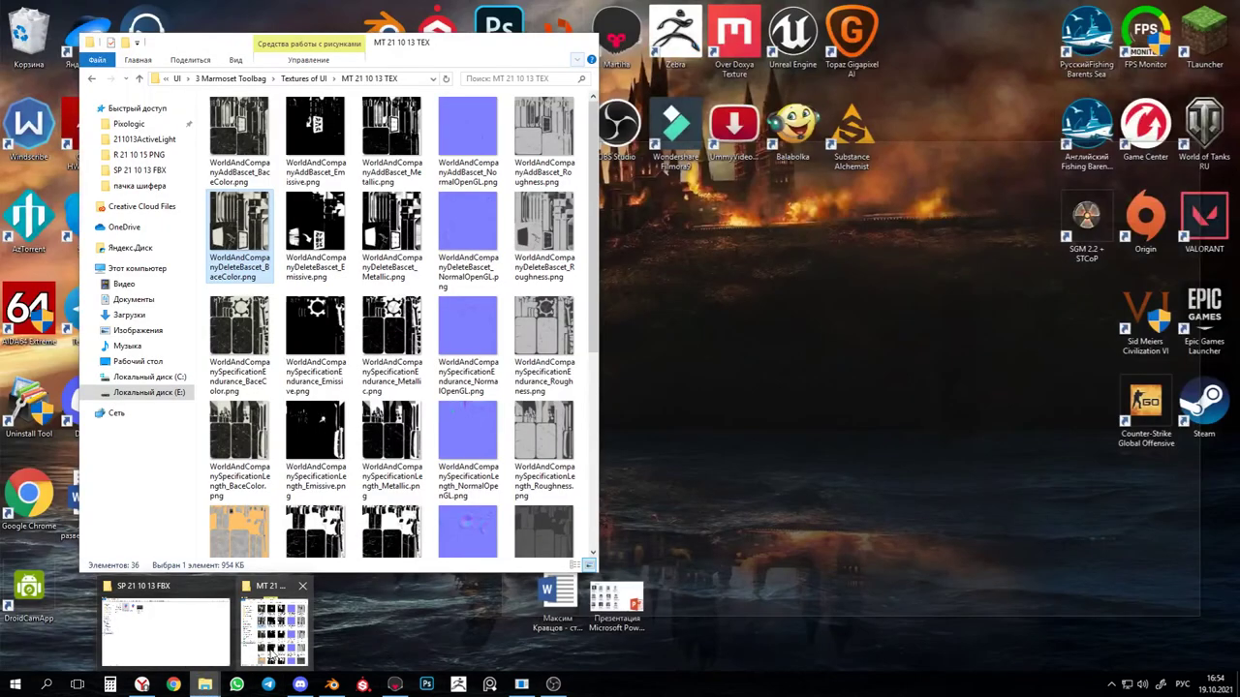
pyautogui.click(273, 659)
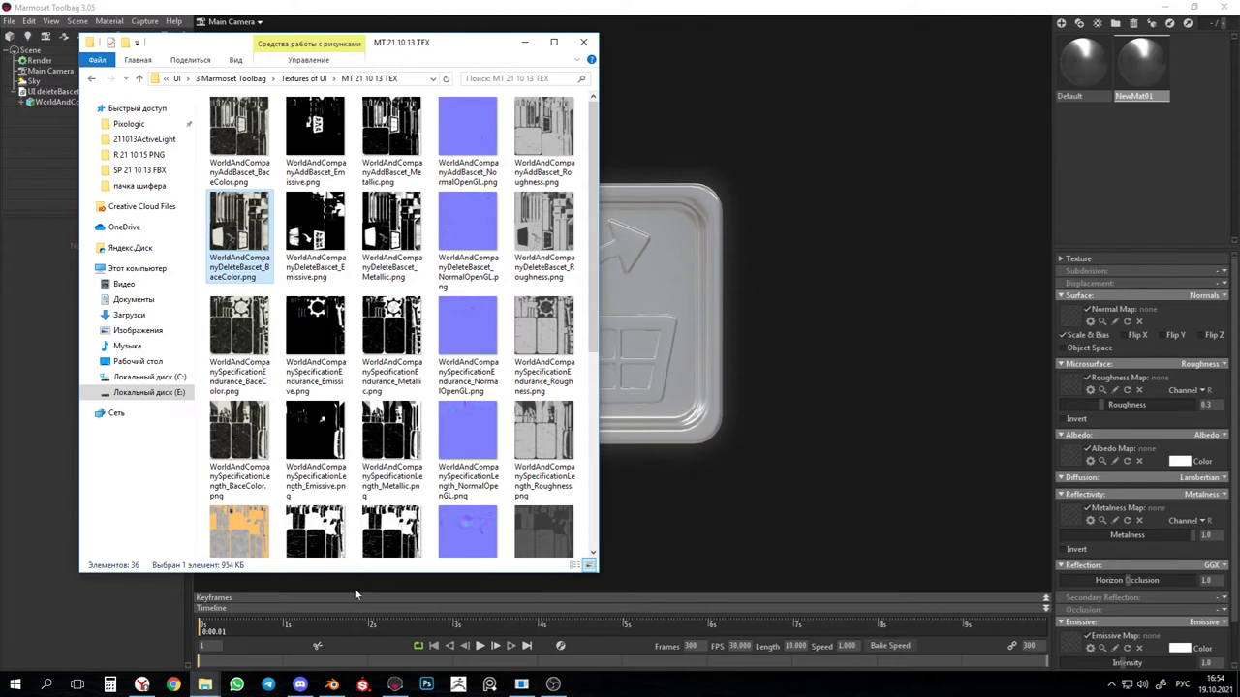
pyautogui.click(718, 375)
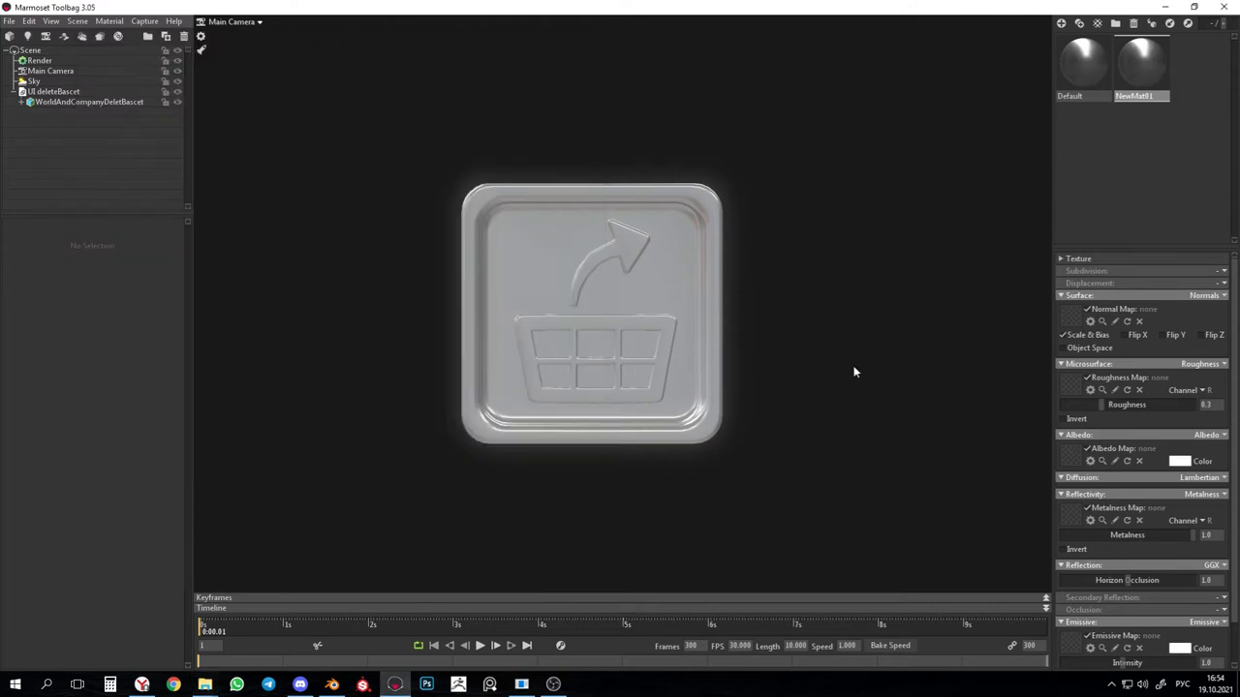
pyautogui.moveTo(699, 349); pyautogui.dragTo(755, 353, button='middle')
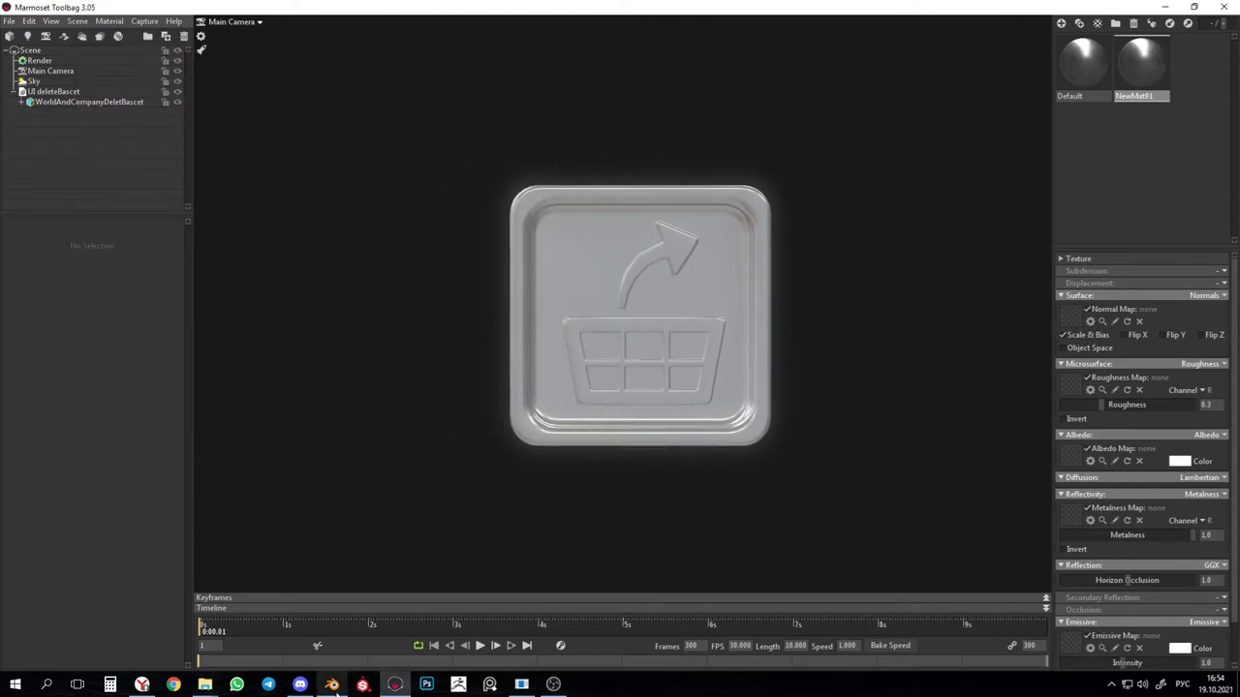
# Switch to Blender and select the delete-basket button in the UI layout to check its object name
pyautogui.click(332, 685)
pyautogui.scroll(-9, 814, 381)
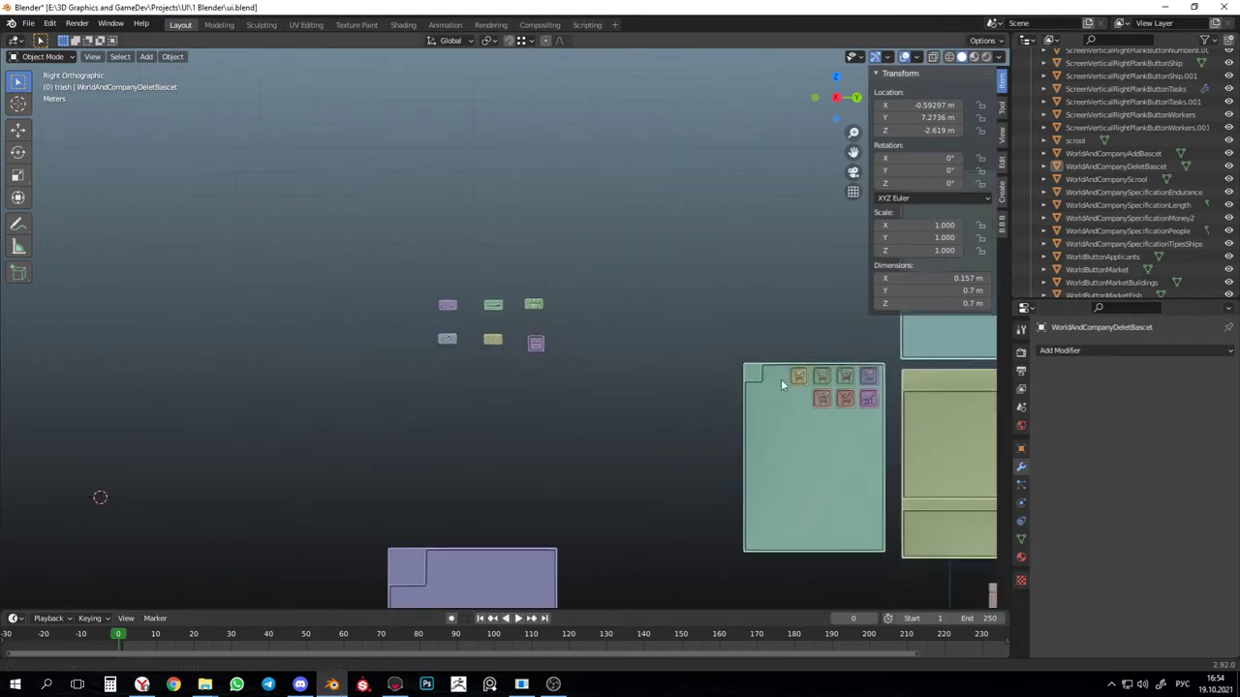
pyautogui.keyDown('shift'); pyautogui.moveTo(946, 522); pyautogui.dragTo(307, 184, button='middle'); pyautogui.keyUp('shift')
pyautogui.keyDown('shift'); pyautogui.moveTo(678, 606); pyautogui.dragTo(559, 435, button='middle'); pyautogui.keyUp('shift')
pyautogui.scroll(7, 555, 374)
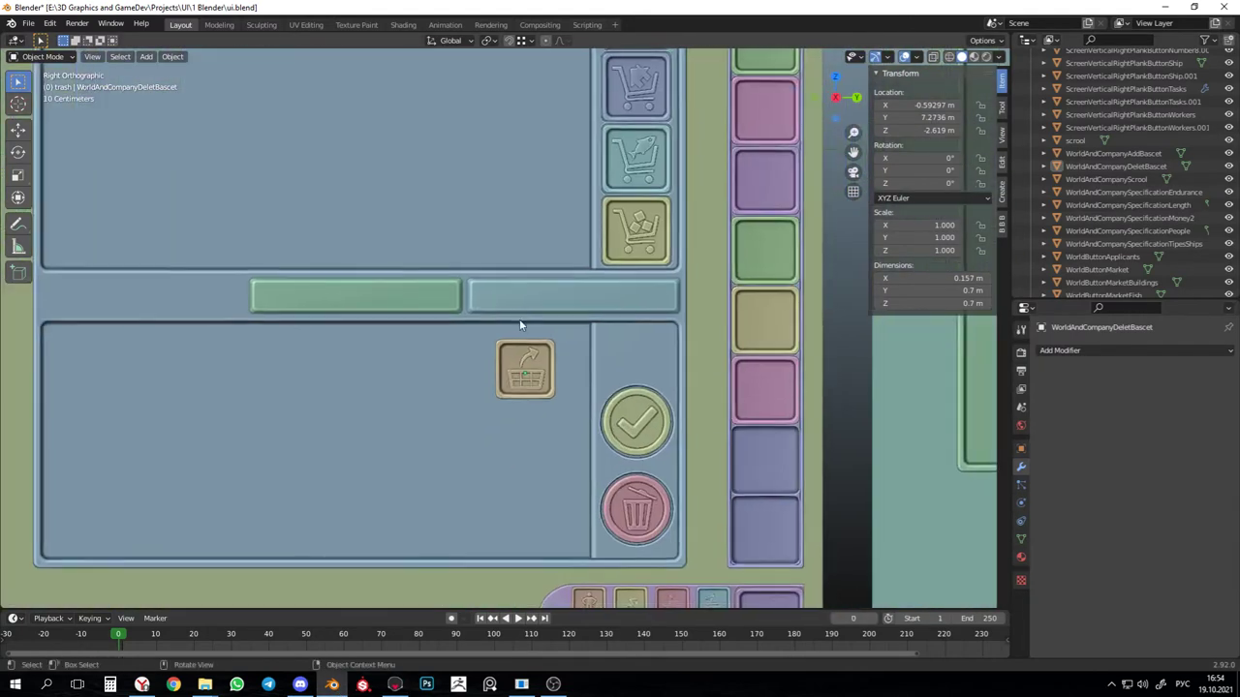
pyautogui.scroll(3, 519, 325)
pyautogui.click(548, 387)
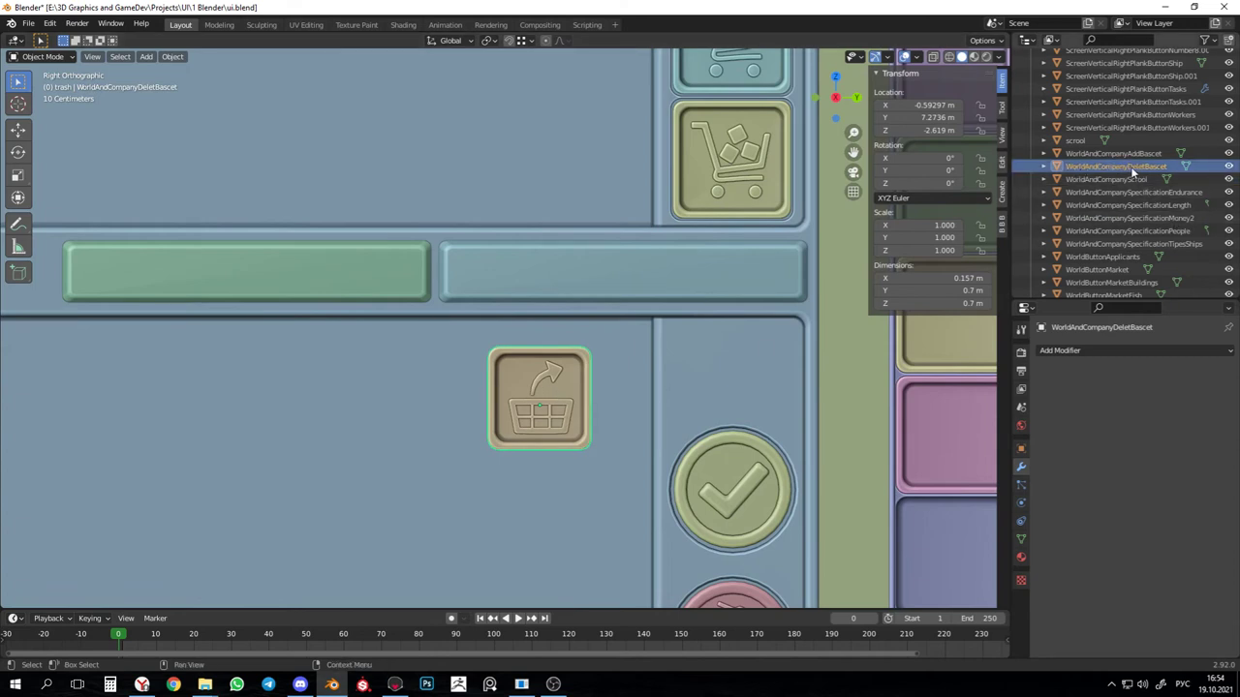
# Find the WorldAndCompanyDeleteBascet textures in the MT 21 10 13 TEX folder, minimize Blender and return to Marmoset Toolbag
pyautogui.moveTo(205, 685)
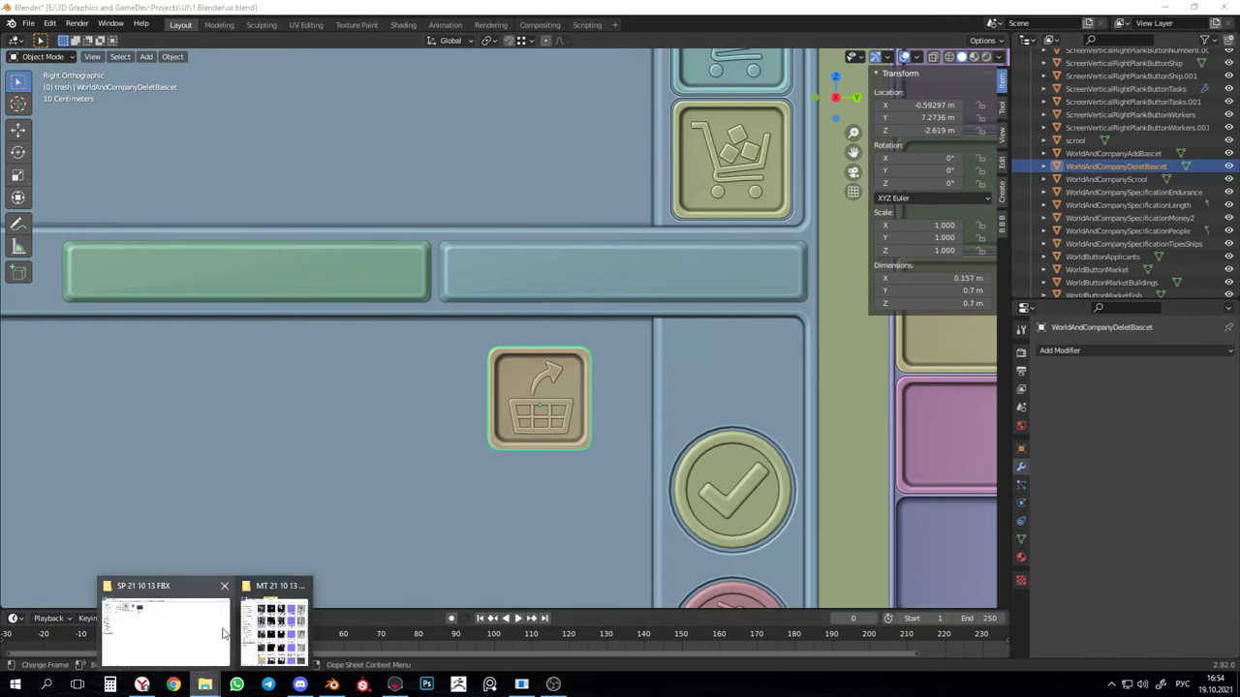
pyautogui.click(275, 631)
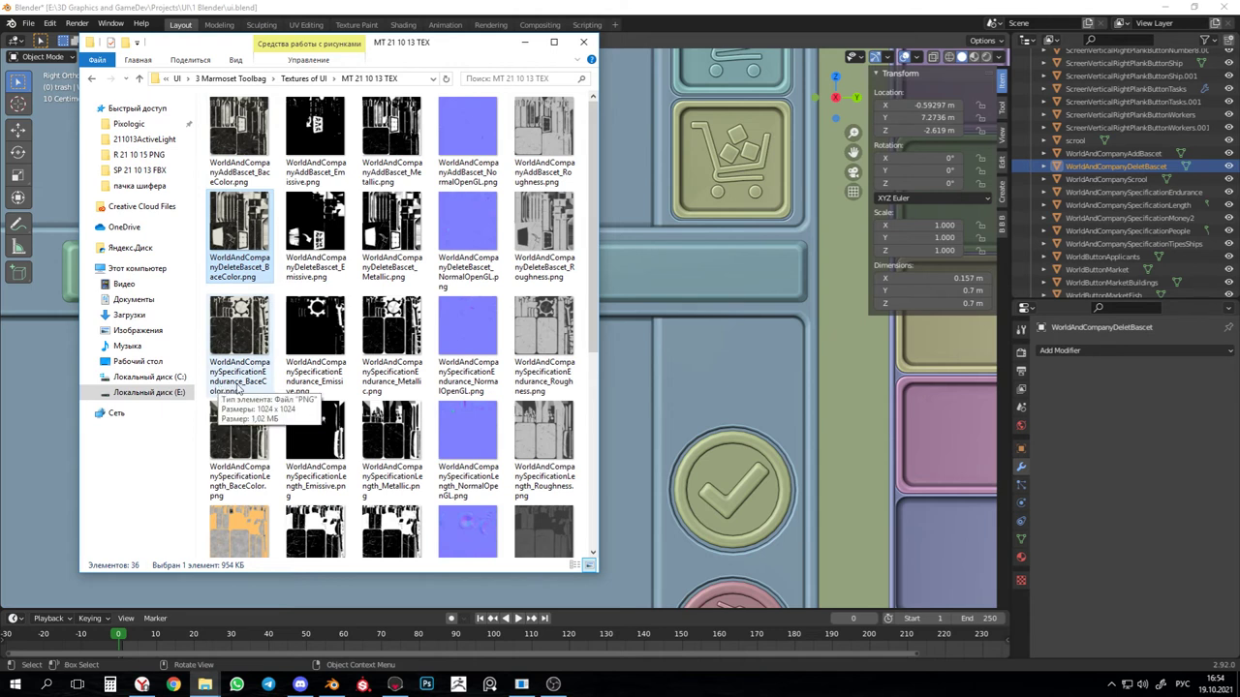
pyautogui.click(241, 388)
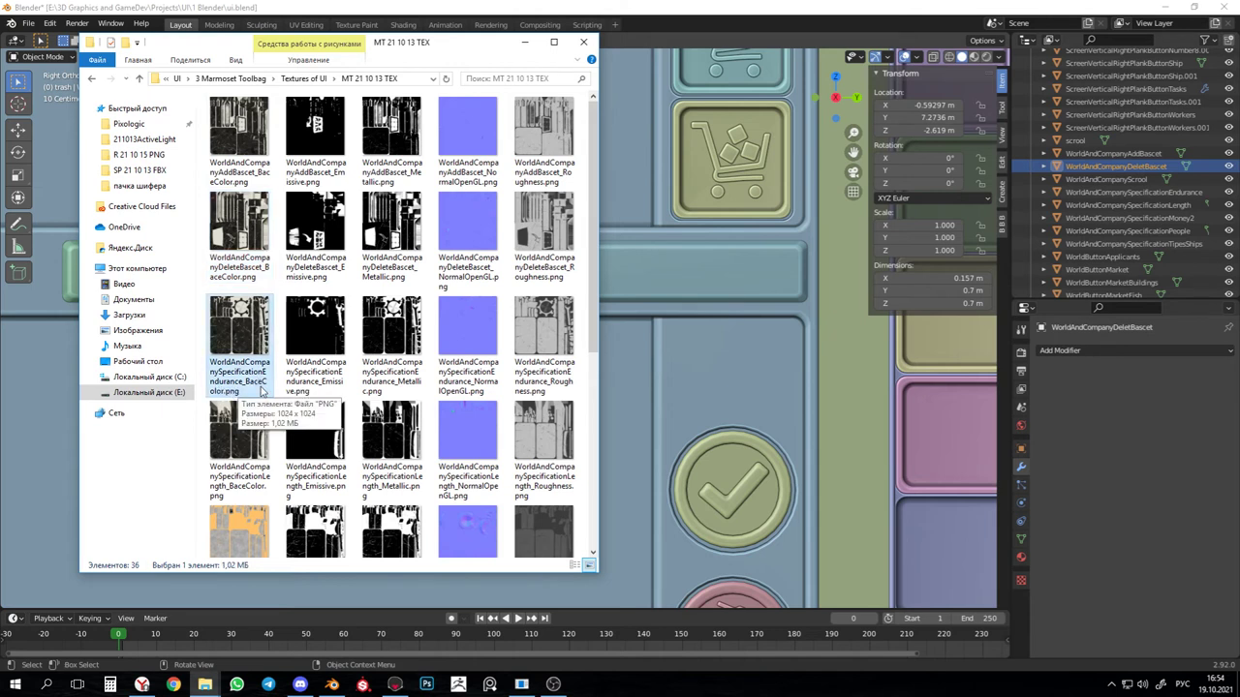
pyautogui.click(231, 230)
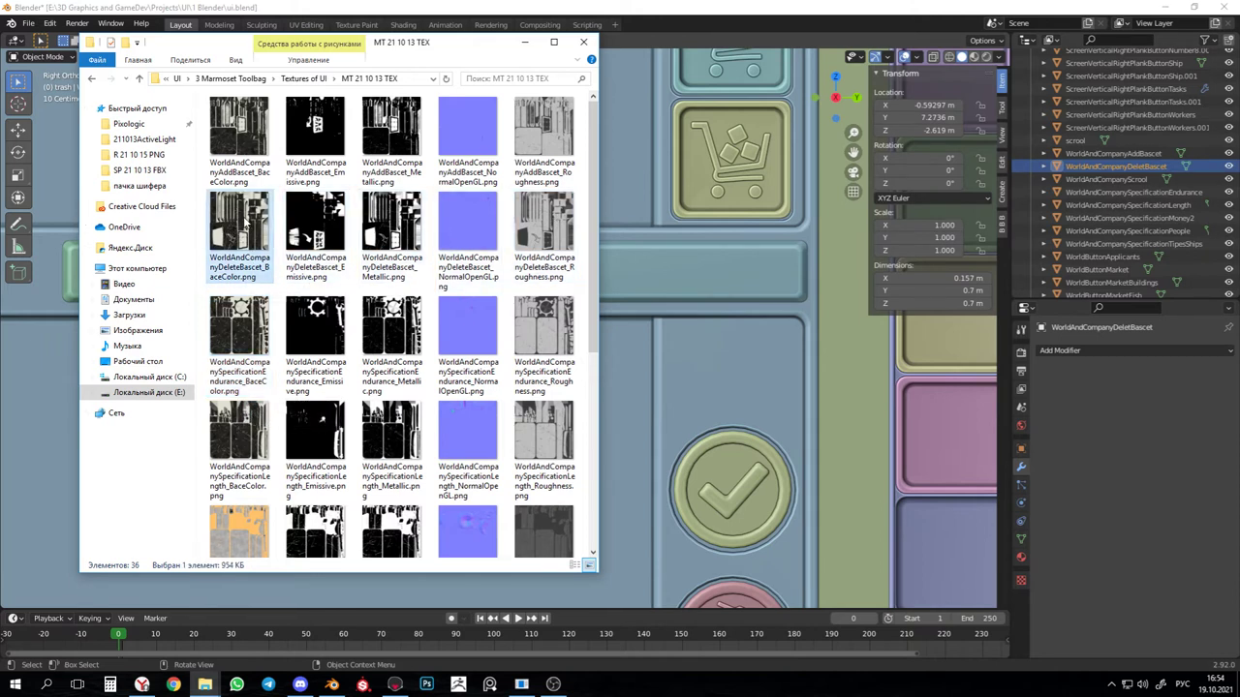
pyautogui.click(1166, 8)
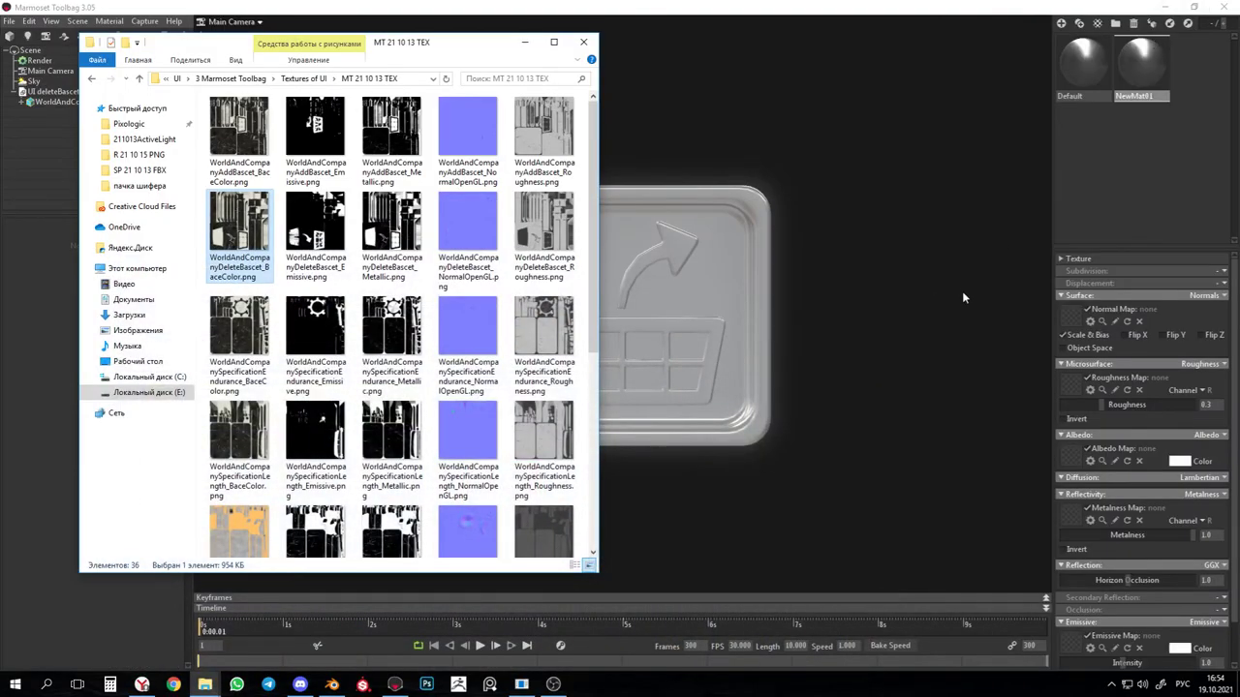
pyautogui.click(830, 122)
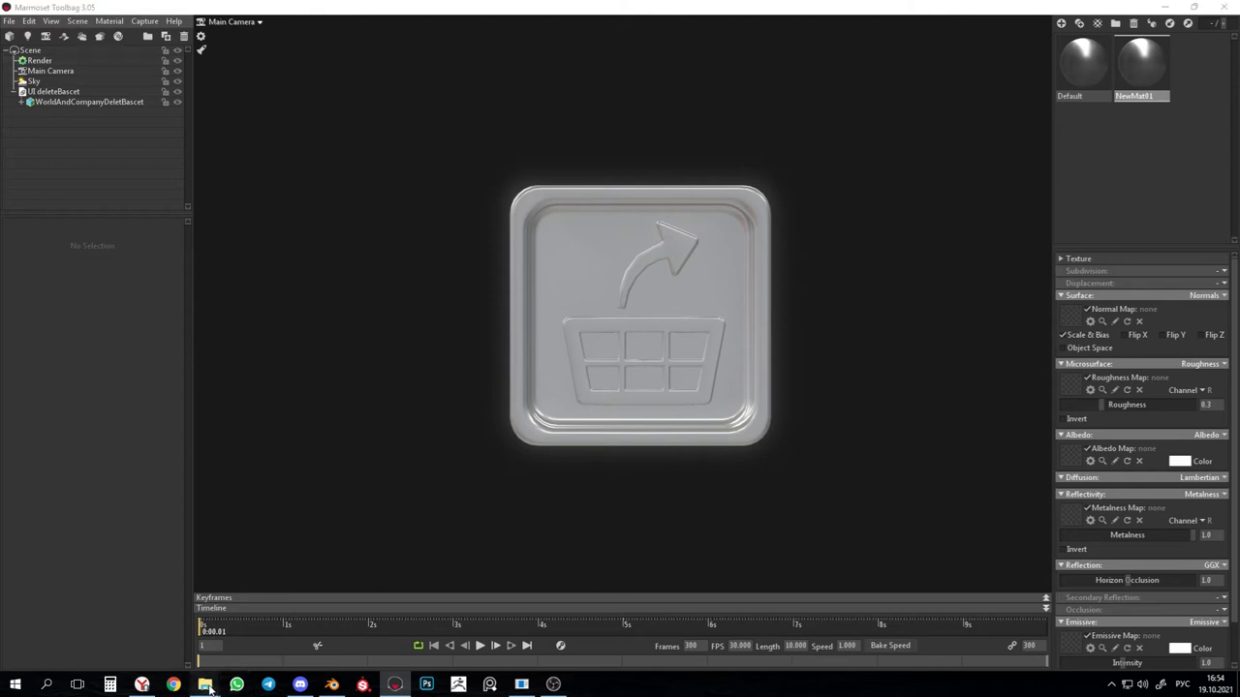
# Reopen the MT 21 10 13 TEX folder and place a reduced Marmoset Toolbag window beside it
pyautogui.moveTo(204, 685)
pyautogui.click(283, 626)
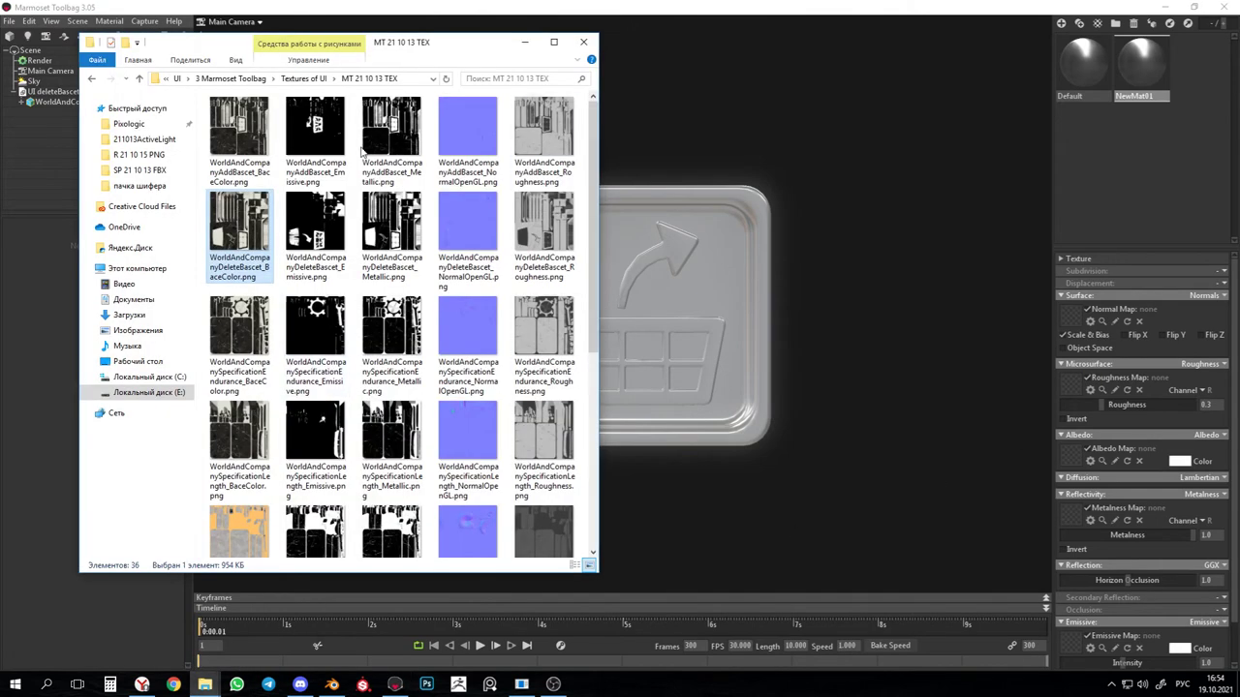
pyautogui.click(1197, 7)
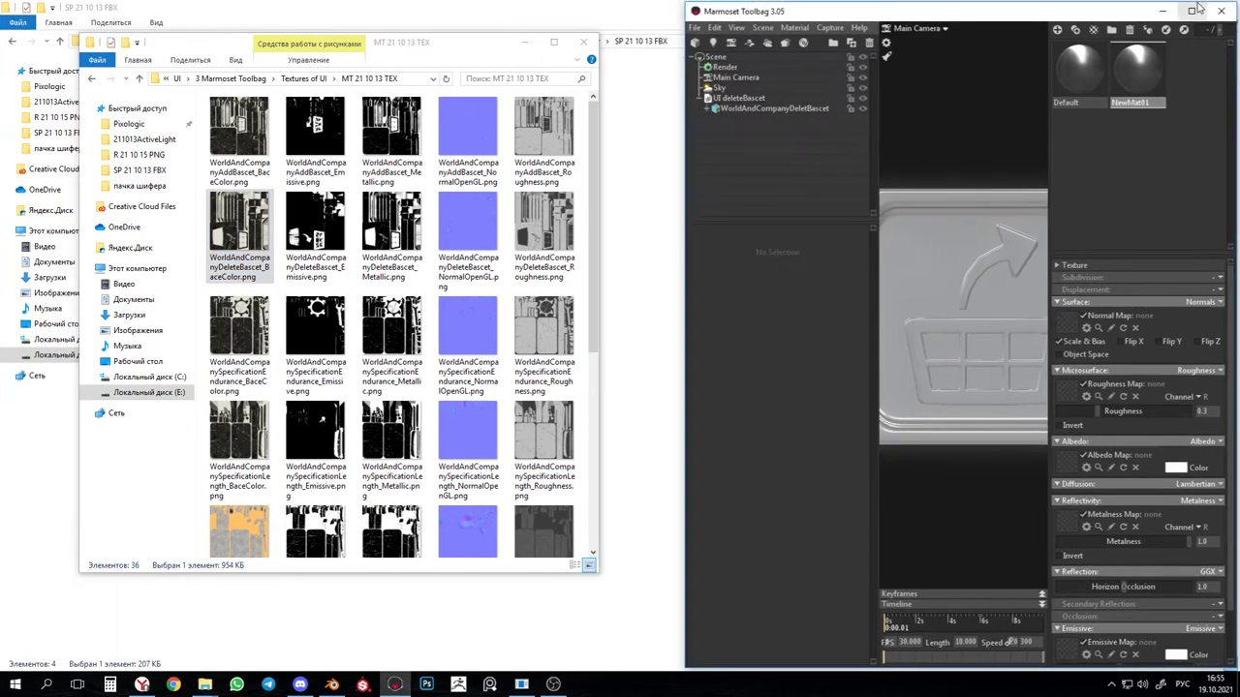
pyautogui.moveTo(845, 14); pyautogui.dragTo(795, 11)
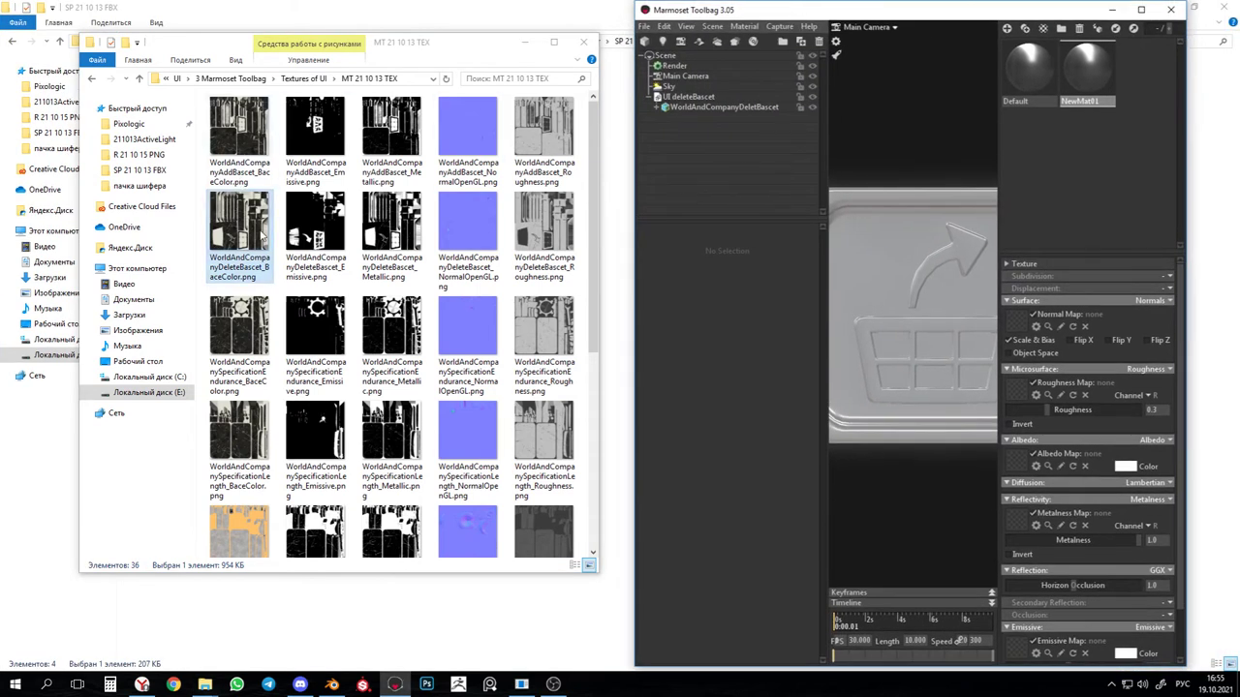
# Assign the WorldAndCompanyDeleteBascet BaceColor, Emissive and Metallic textures to NewMat01's albedo, emissive and metalness maps
pyautogui.click(260, 237)
pyautogui.moveTo(1017, 472); pyautogui.dragTo(1017, 467)
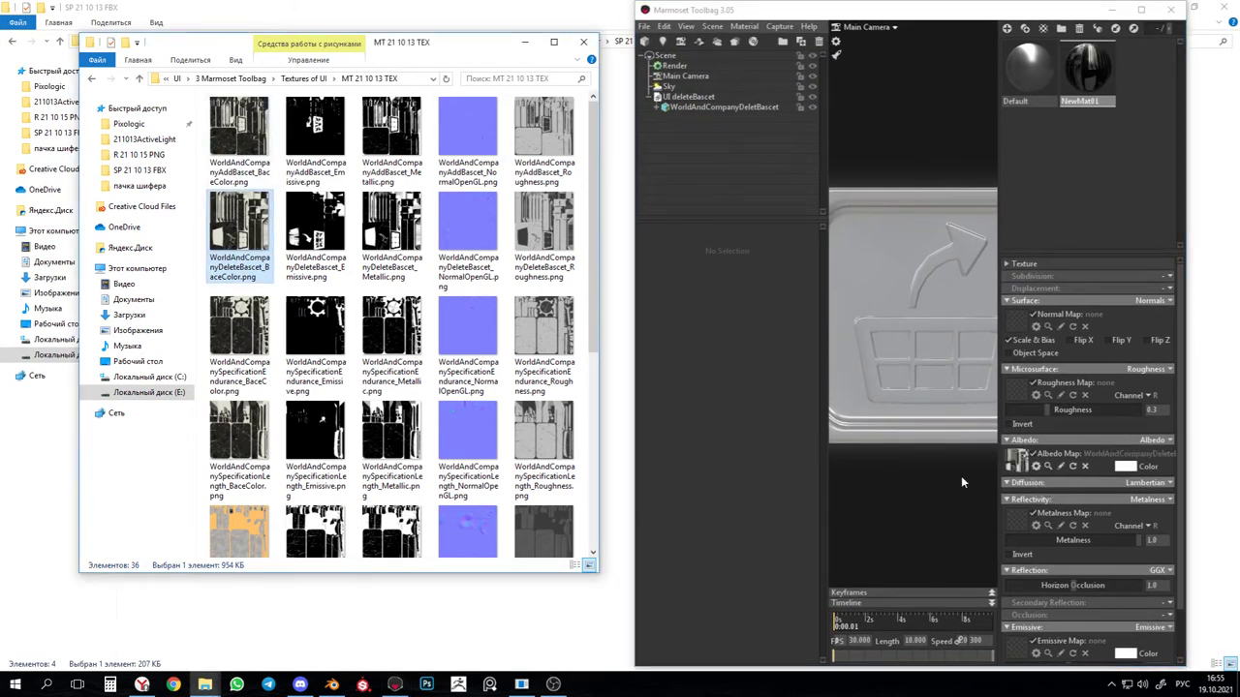
pyautogui.moveTo(319, 232); pyautogui.dragTo(1016, 651)
pyautogui.moveTo(393, 242); pyautogui.dragTo(1019, 523)
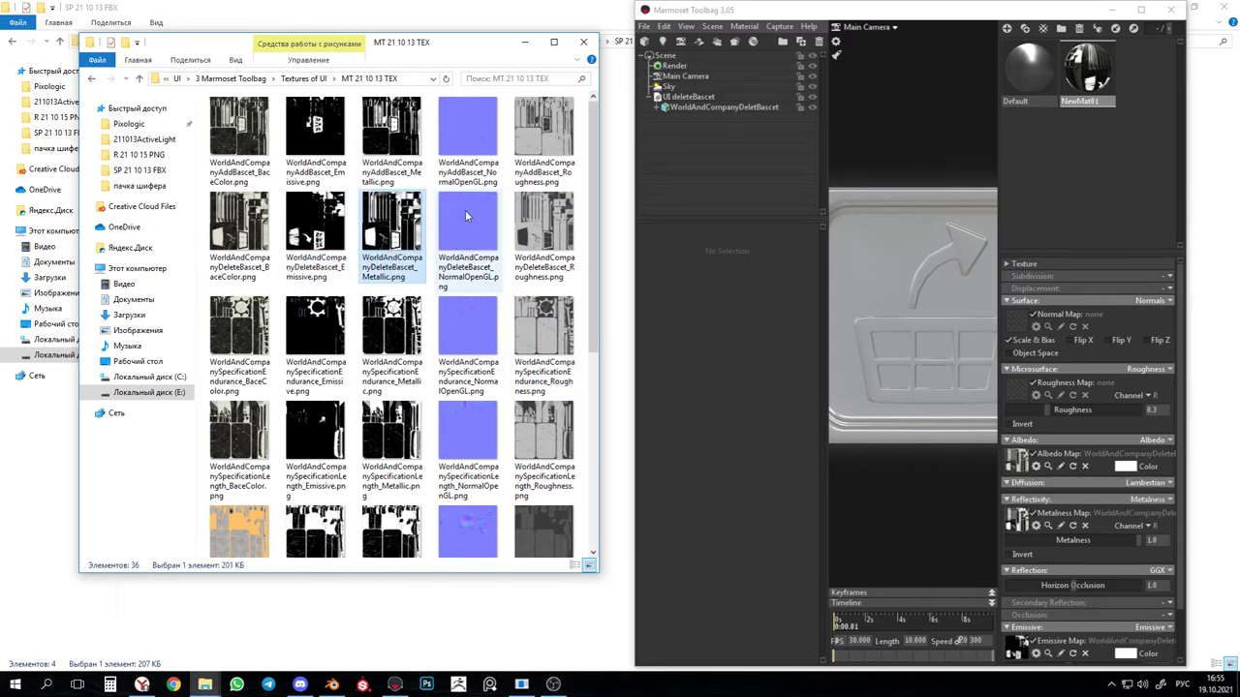
# Assign the WorldAndCompanyDeleteBascet NormalOpenGL and Roughness textures to NewMat01's normal and roughness maps
pyautogui.moveTo(464, 209); pyautogui.dragTo(1017, 325)
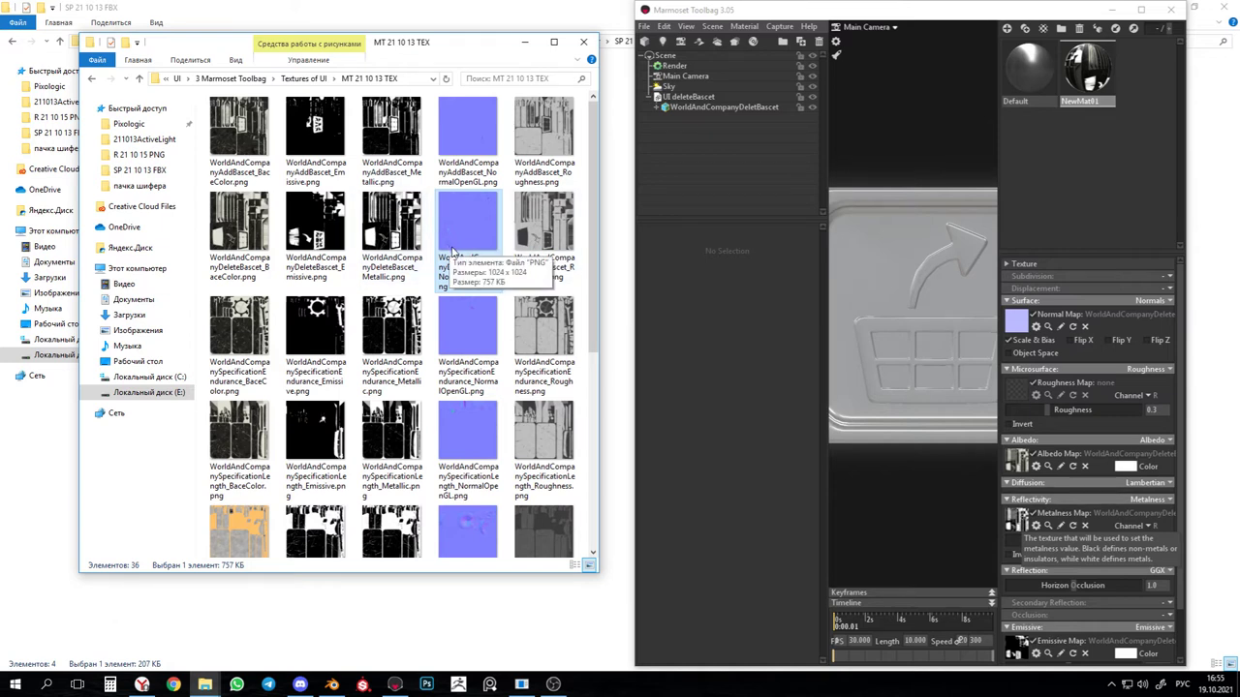
pyautogui.click(1109, 342)
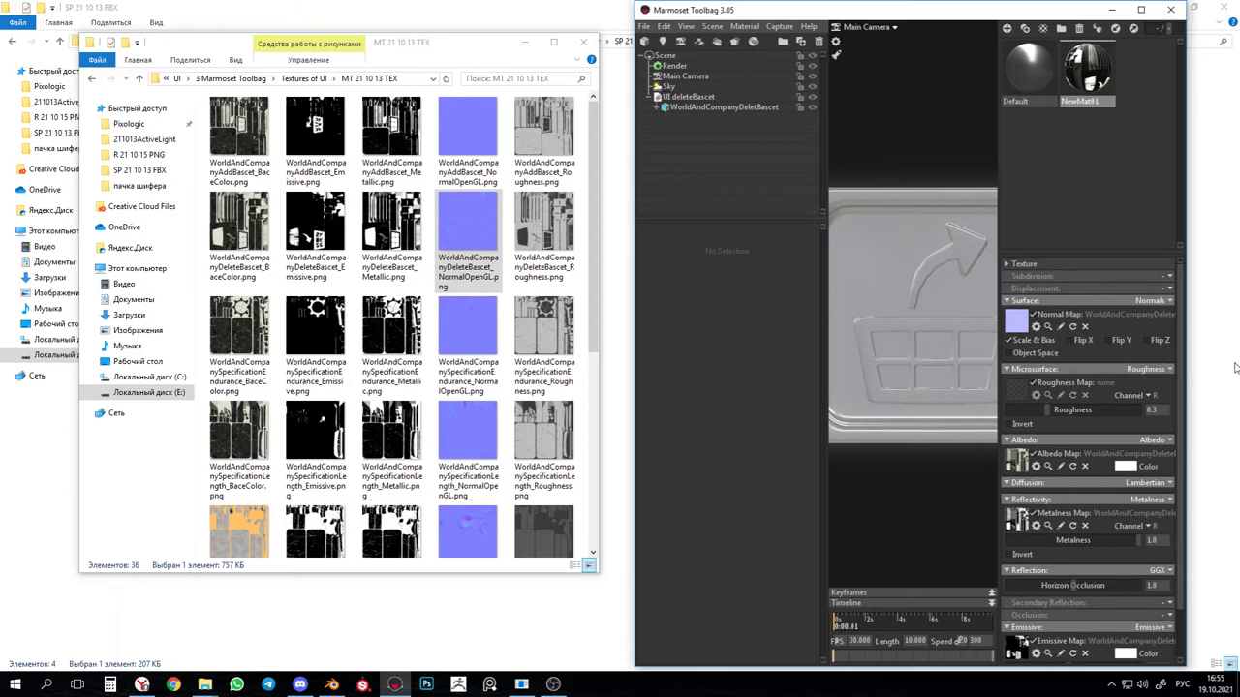
pyautogui.click(1110, 341)
pyautogui.click(1108, 341)
pyautogui.moveTo(534, 241); pyautogui.dragTo(1014, 389)
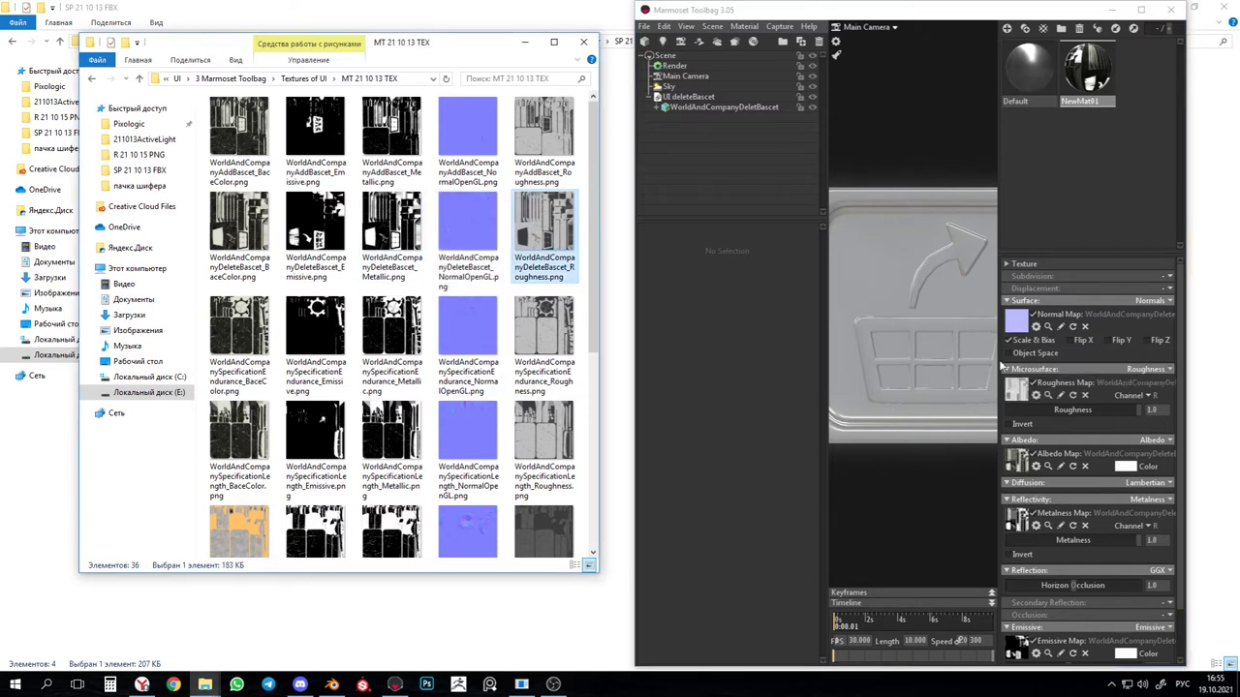
# Maximize Marmoset Toolbag, apply NewMat01 to the basket button model and select the model
pyautogui.click(1140, 10)
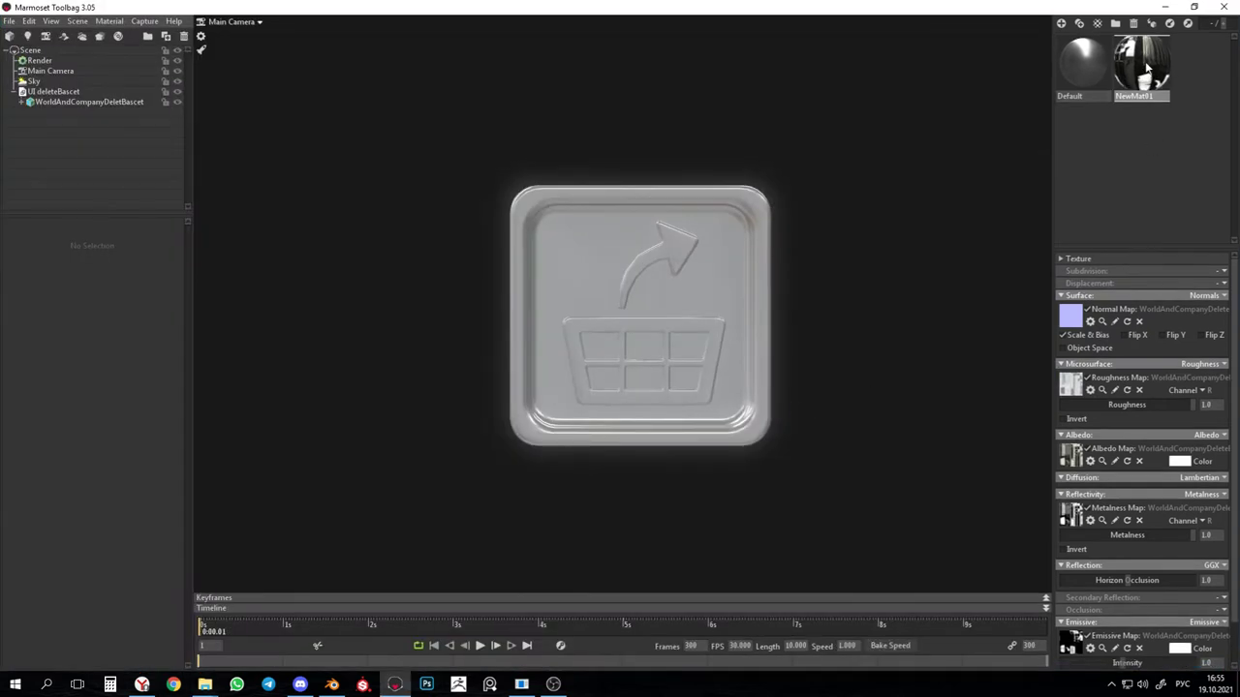
pyautogui.moveTo(1143, 63); pyautogui.dragTo(669, 333)
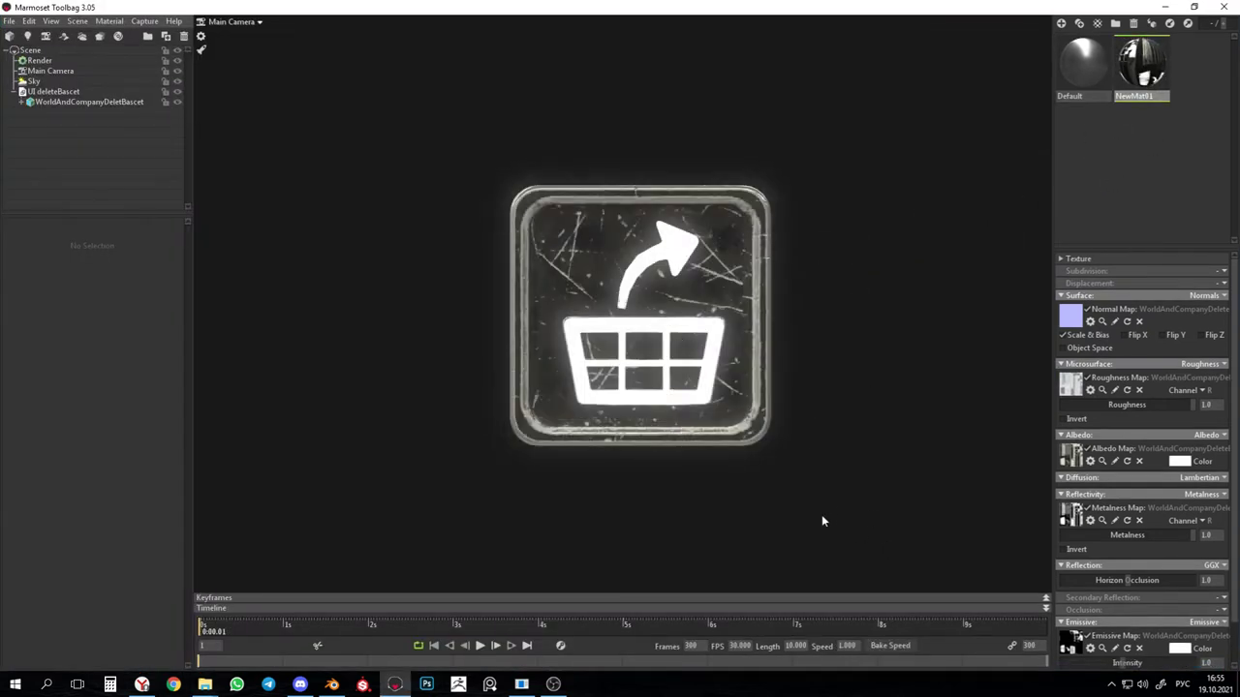
pyautogui.moveTo(761, 432); pyautogui.dragTo(705, 433, button='middle')
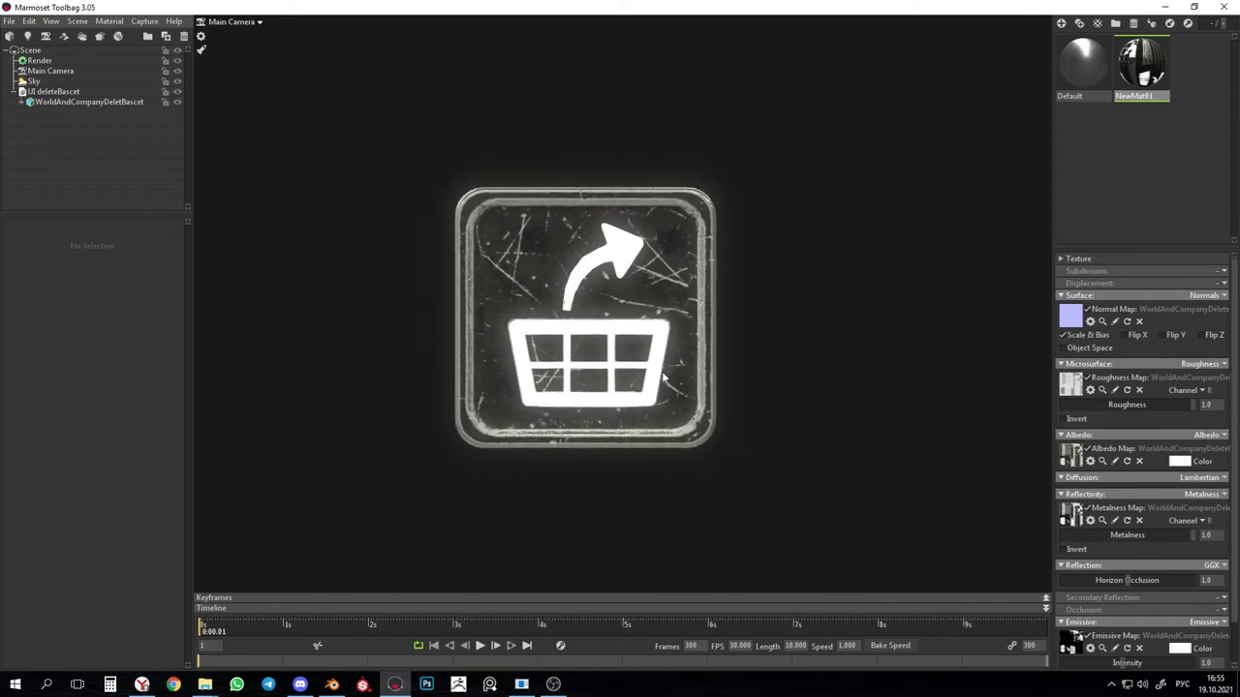
pyautogui.scroll(2, 699, 400)
pyautogui.click(699, 400)
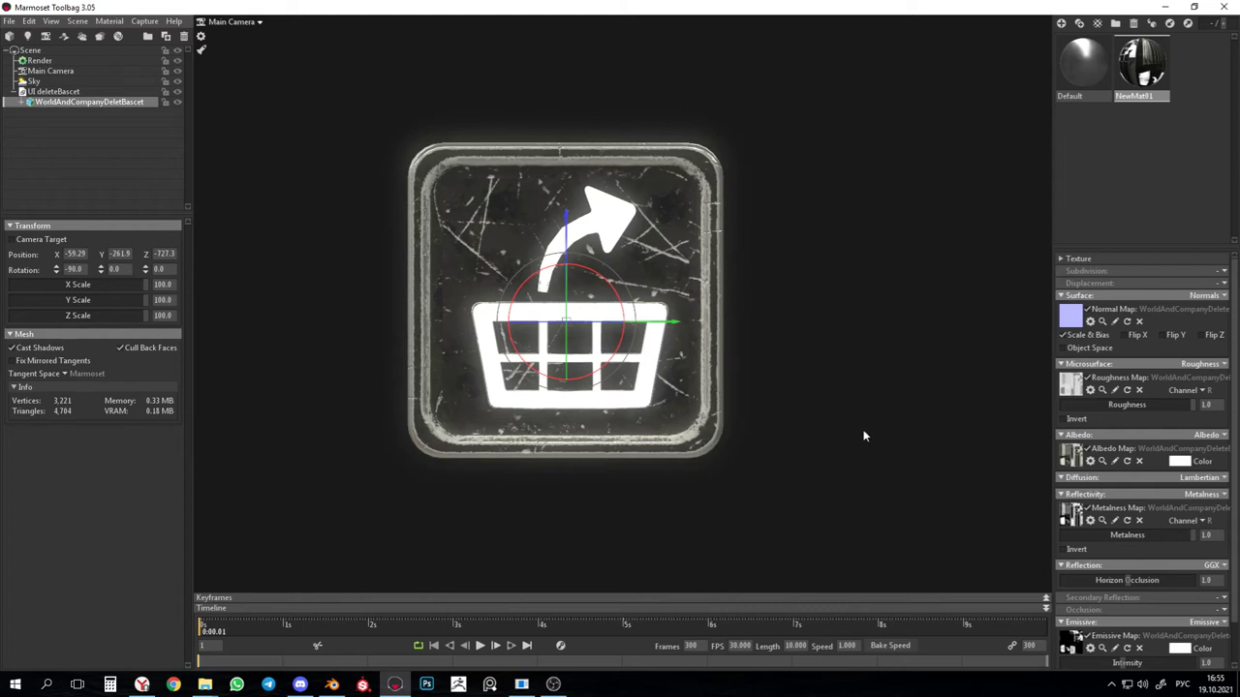
# Set NewMat01's emissive intensity to 3, then compare the glow by switching the viewport's fast rendering mode on and off
pyautogui.scroll(-2, 1152, 532)
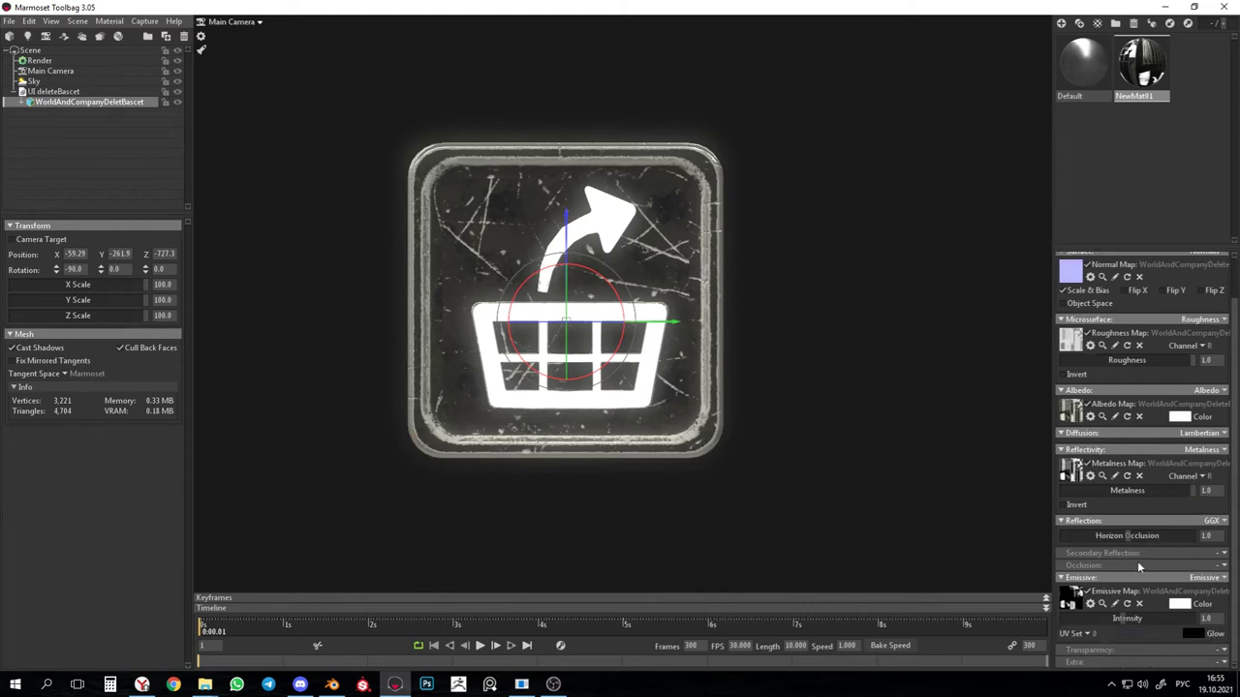
pyautogui.moveTo(1216, 619); pyautogui.dragTo(1188, 629)
pyautogui.write('3')
pyautogui.press('Return')
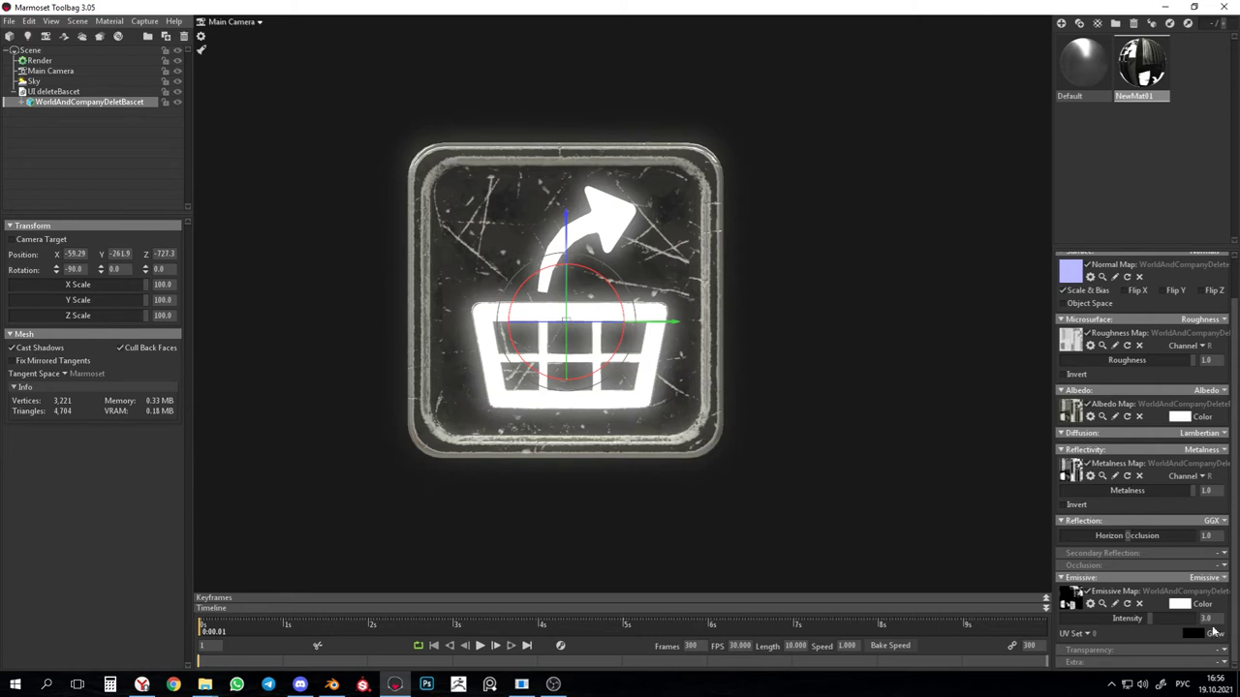
pyautogui.click(201, 51)
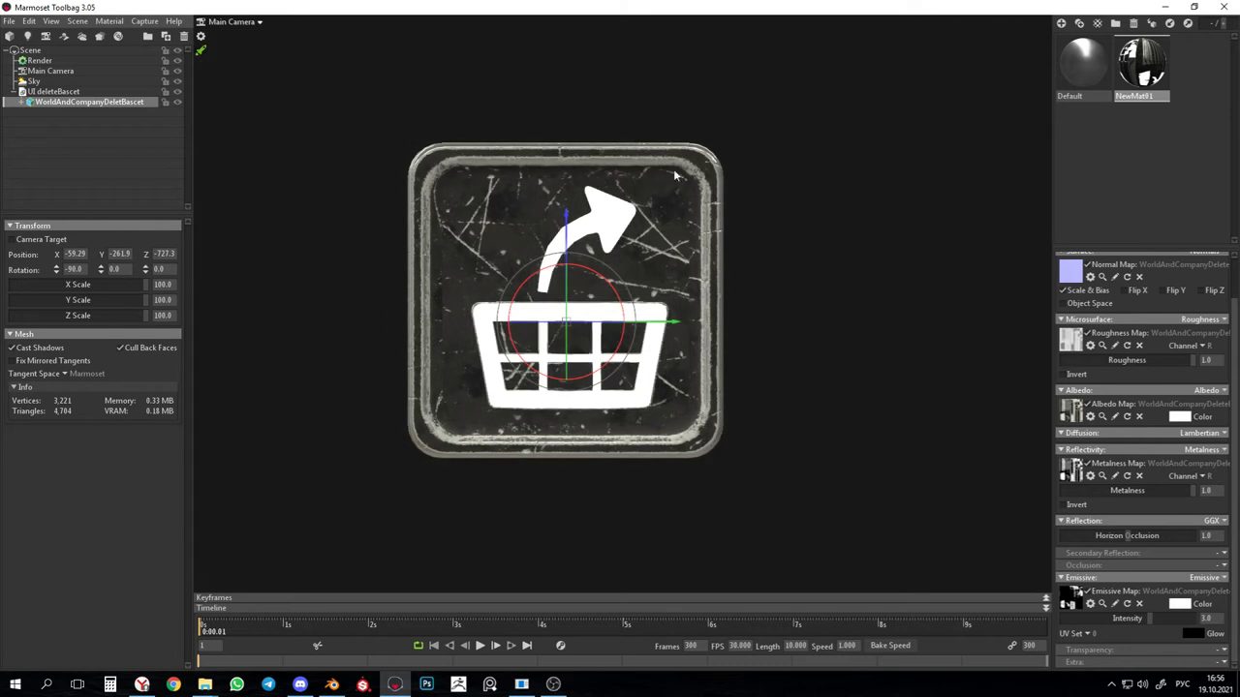
pyautogui.click(201, 52)
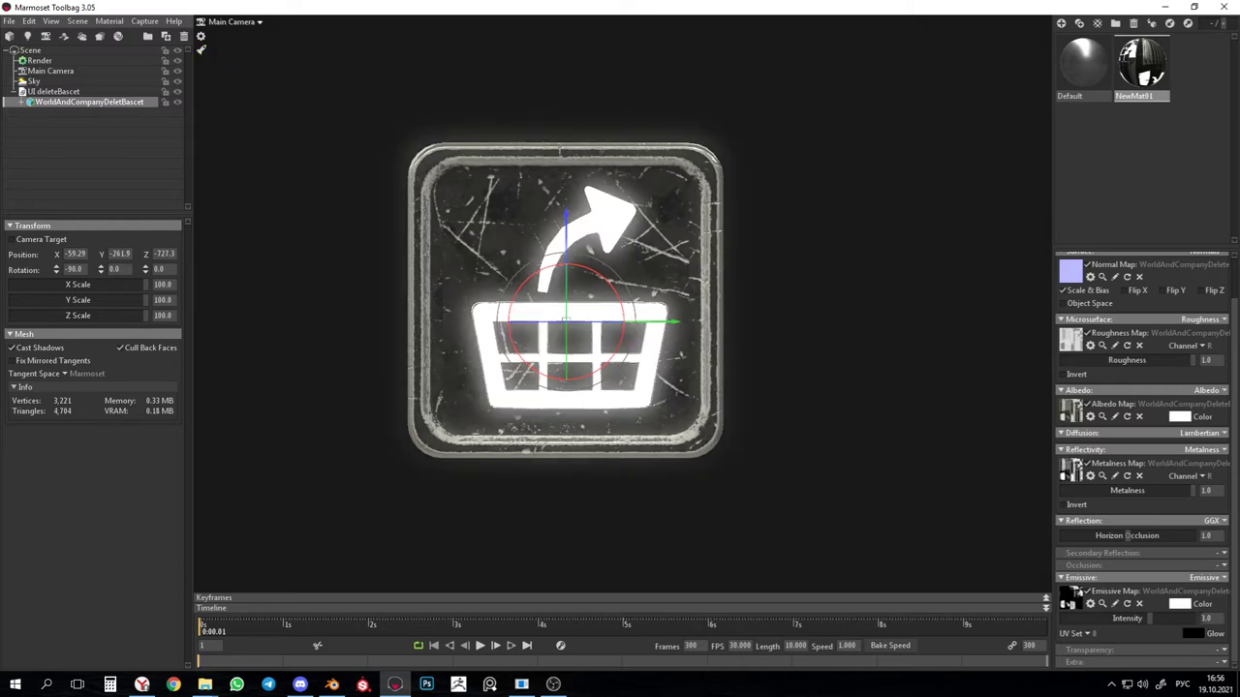
# Open NewMat01's emissive color for editing and copy the base light code ff7e00 from the YouTube video's description in the browser
pyautogui.click(1188, 604)
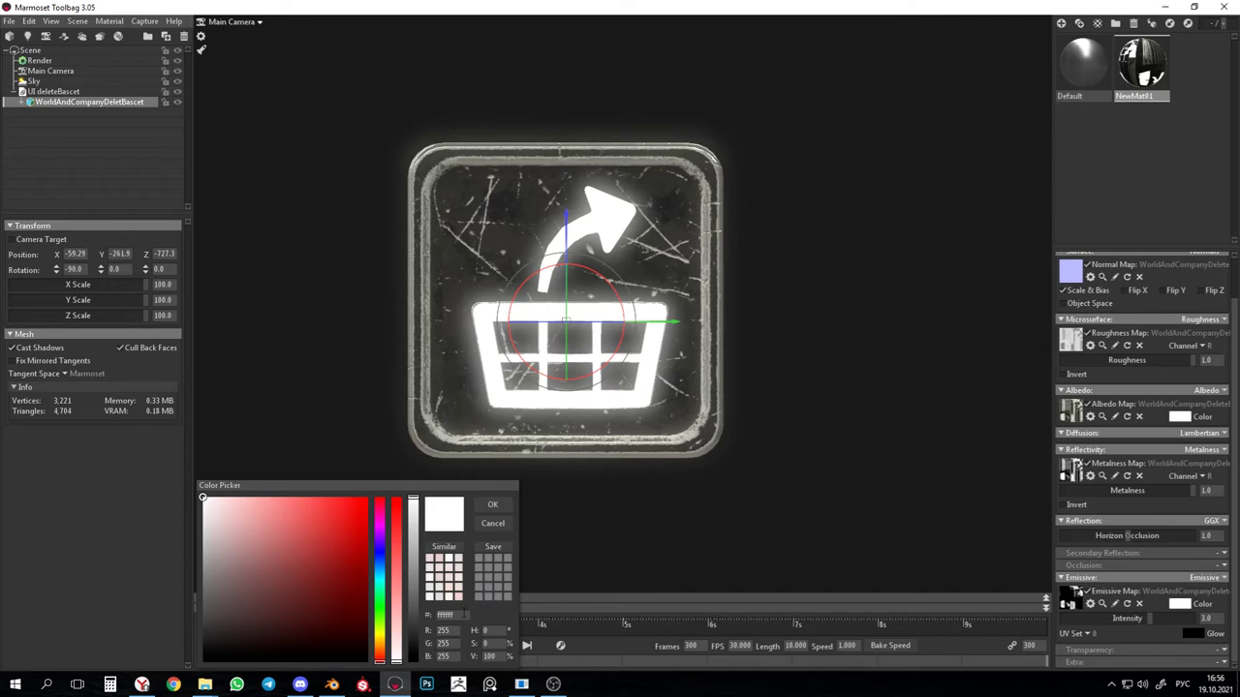
pyautogui.moveTo(141, 683)
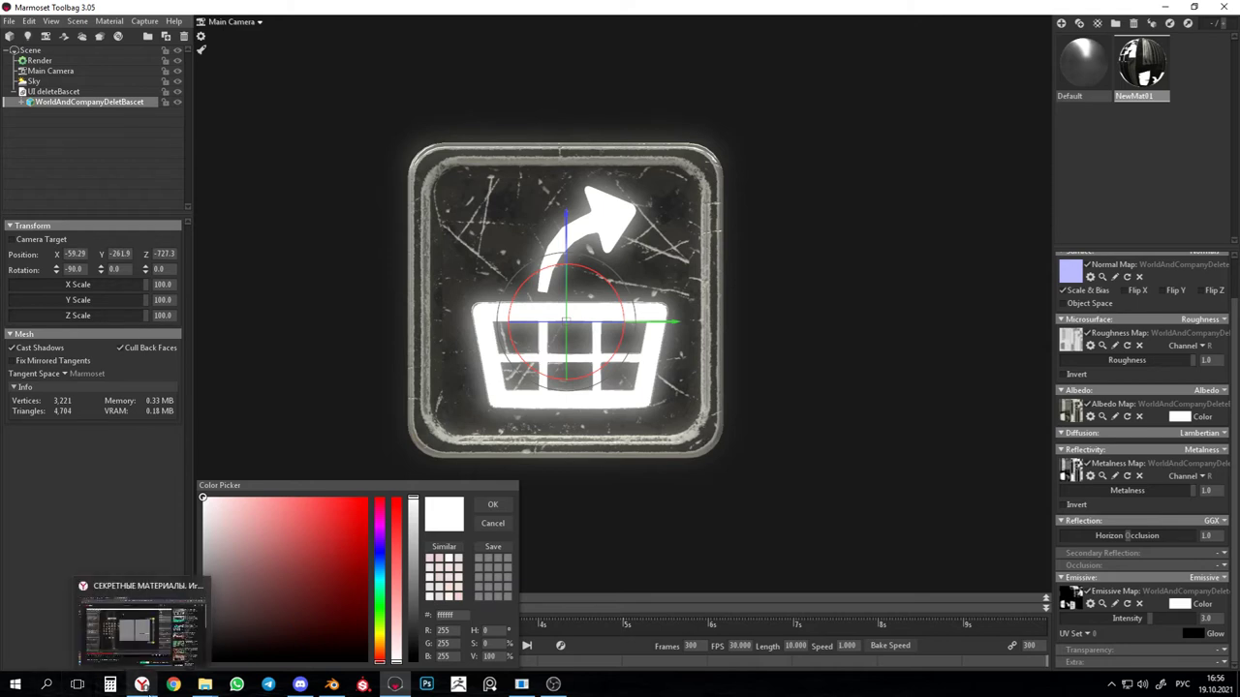
pyautogui.click(142, 629)
pyautogui.scroll(-2, 346, 579)
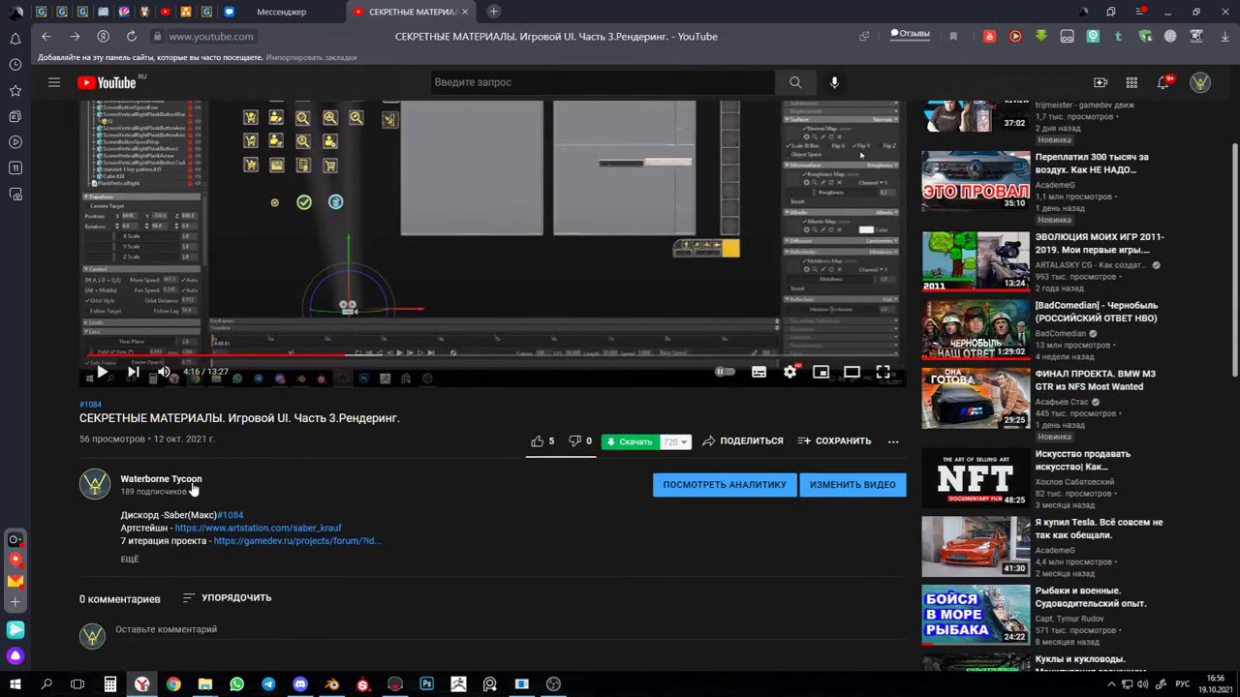
pyautogui.click(133, 560)
pyautogui.scroll(-1, 232, 504)
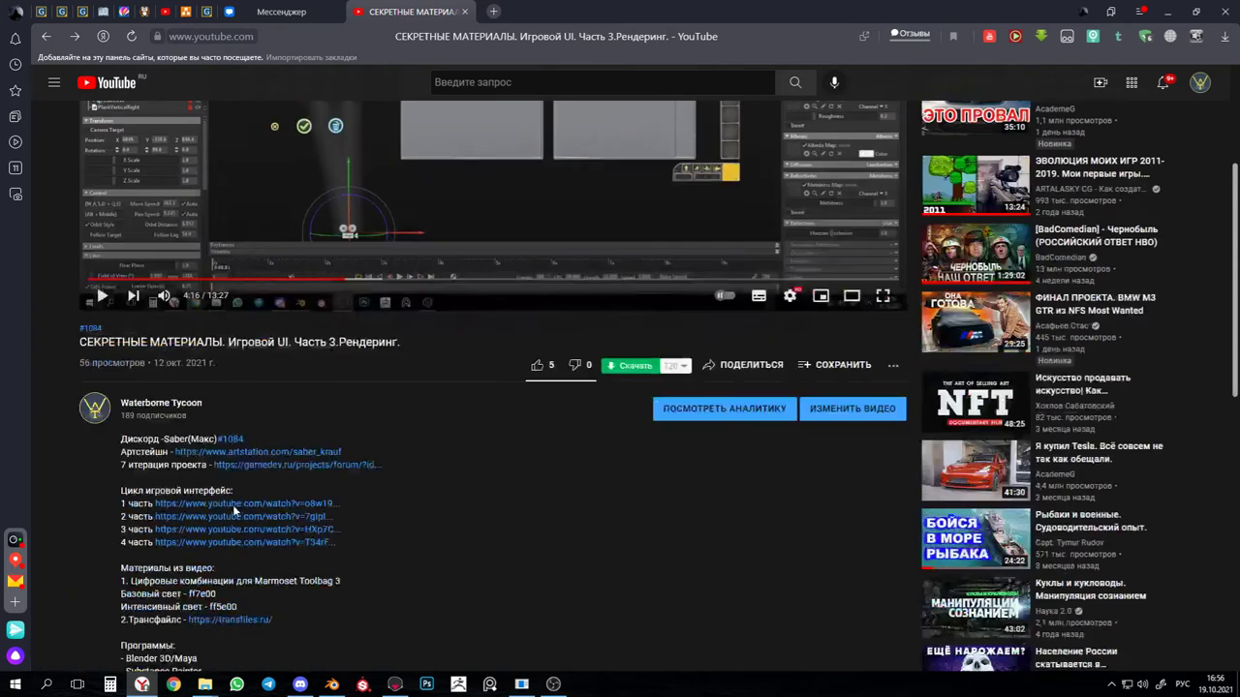
pyautogui.scroll(-2, 232, 505)
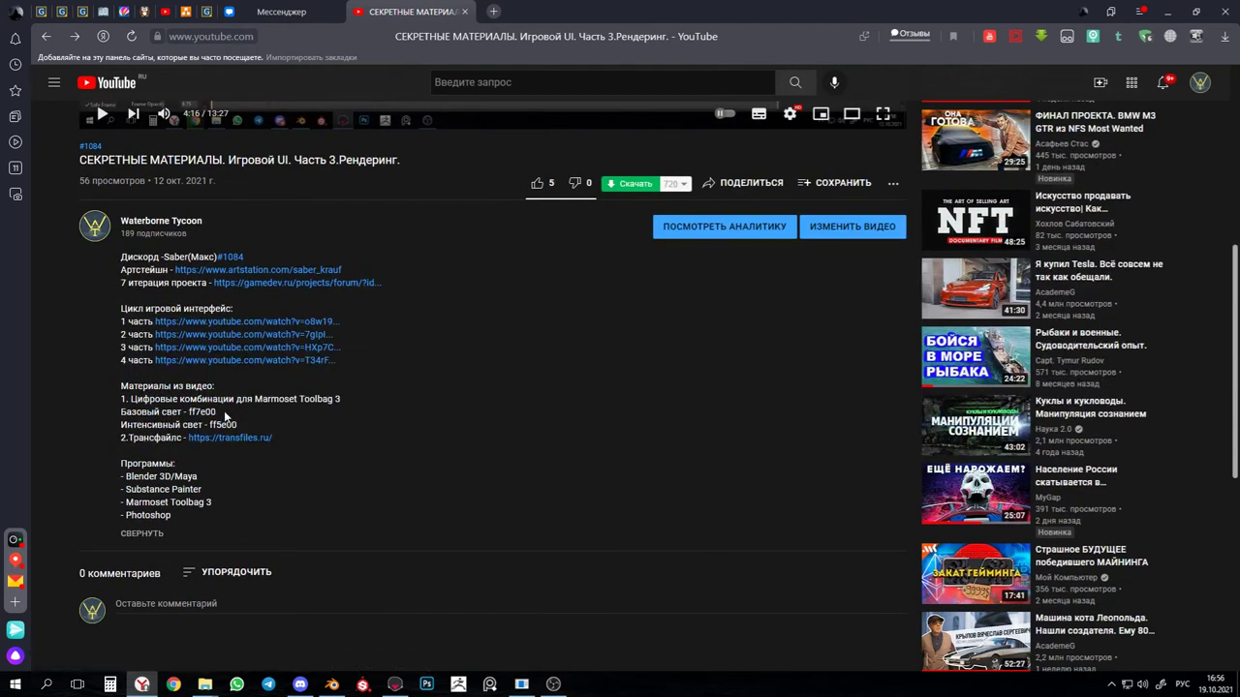
pyautogui.moveTo(224, 412); pyautogui.dragTo(189, 412)
pyautogui.hotkey('ctrl', 'c')
pyautogui.click(191, 394)
pyautogui.moveTo(400, 161); pyautogui.dragTo(76, 165)
pyautogui.click(223, 162)
pyautogui.scroll(5, 306, 254)
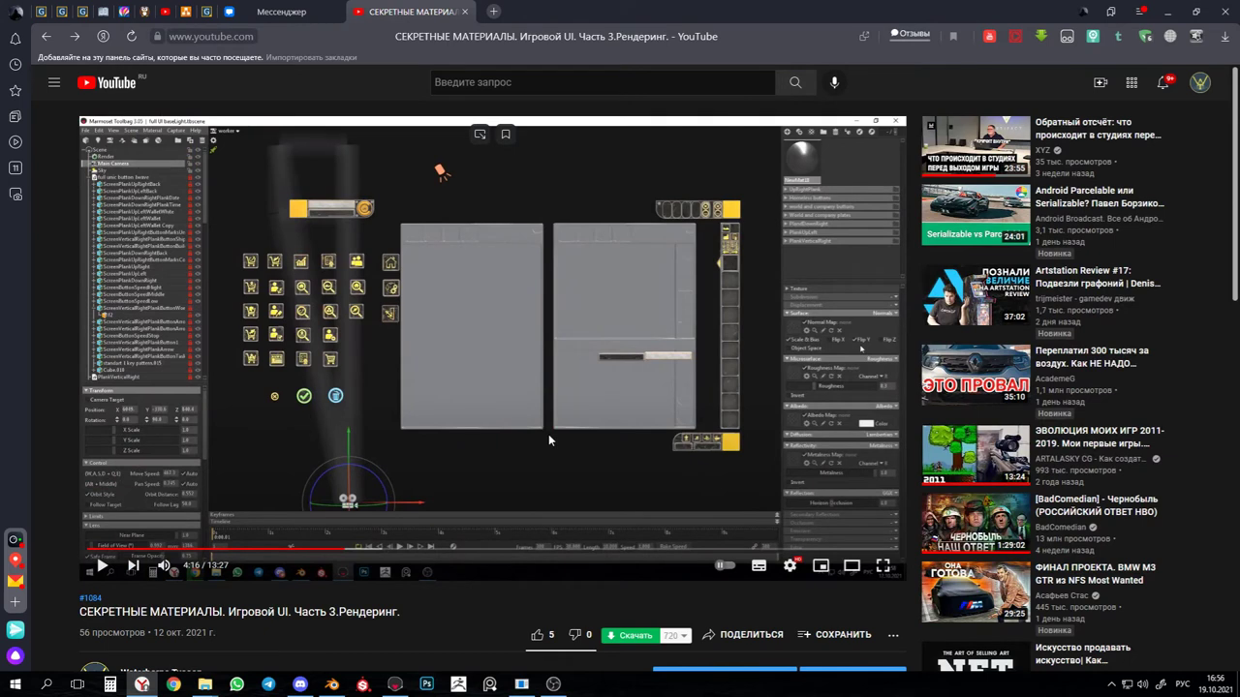
pyautogui.click(554, 684)
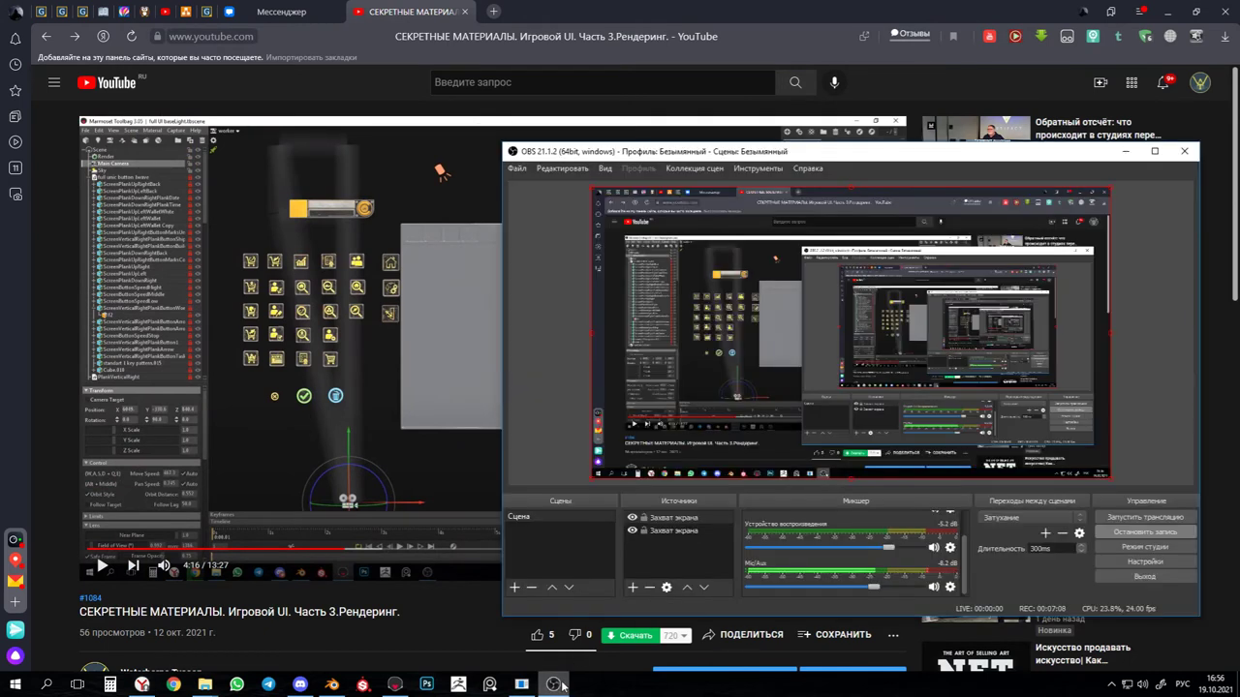
pyautogui.click(554, 684)
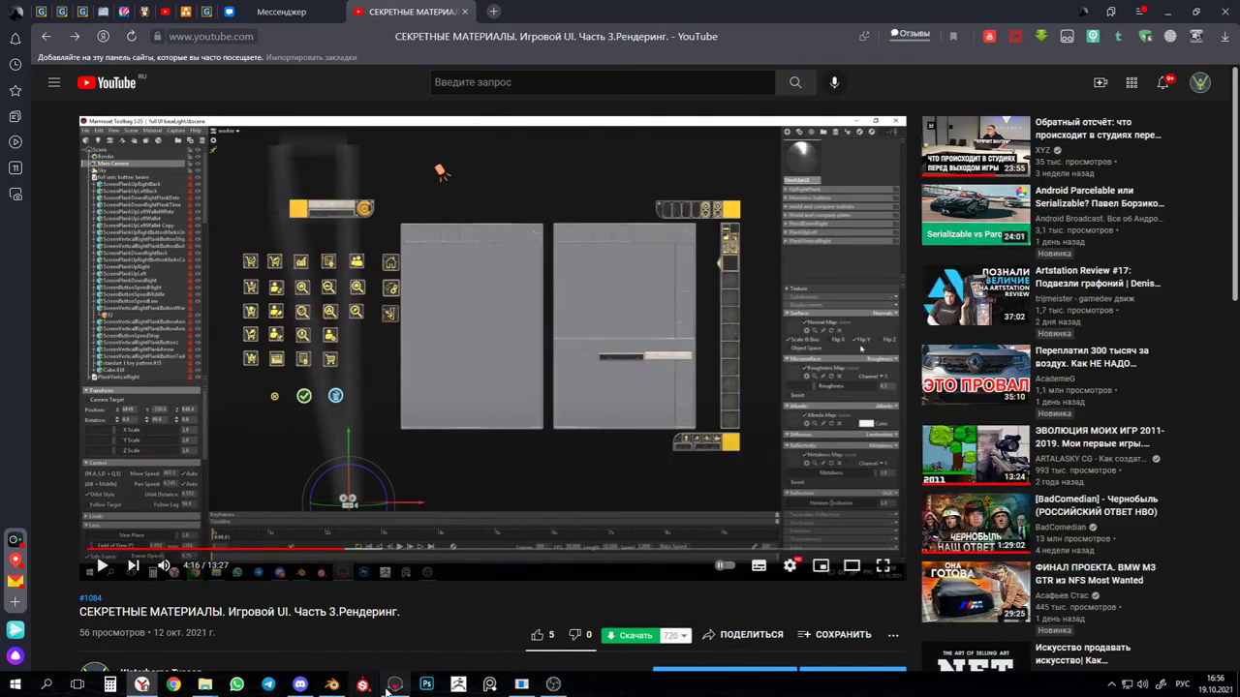
# Return to Marmoset Toolbag, set NewMat01's emissive color to ff7e00 and deselect the button model
pyautogui.click(394, 684)
pyautogui.moveTo(457, 615); pyautogui.dragTo(393, 619)
pyautogui.hotkey('ctrl', 'v')
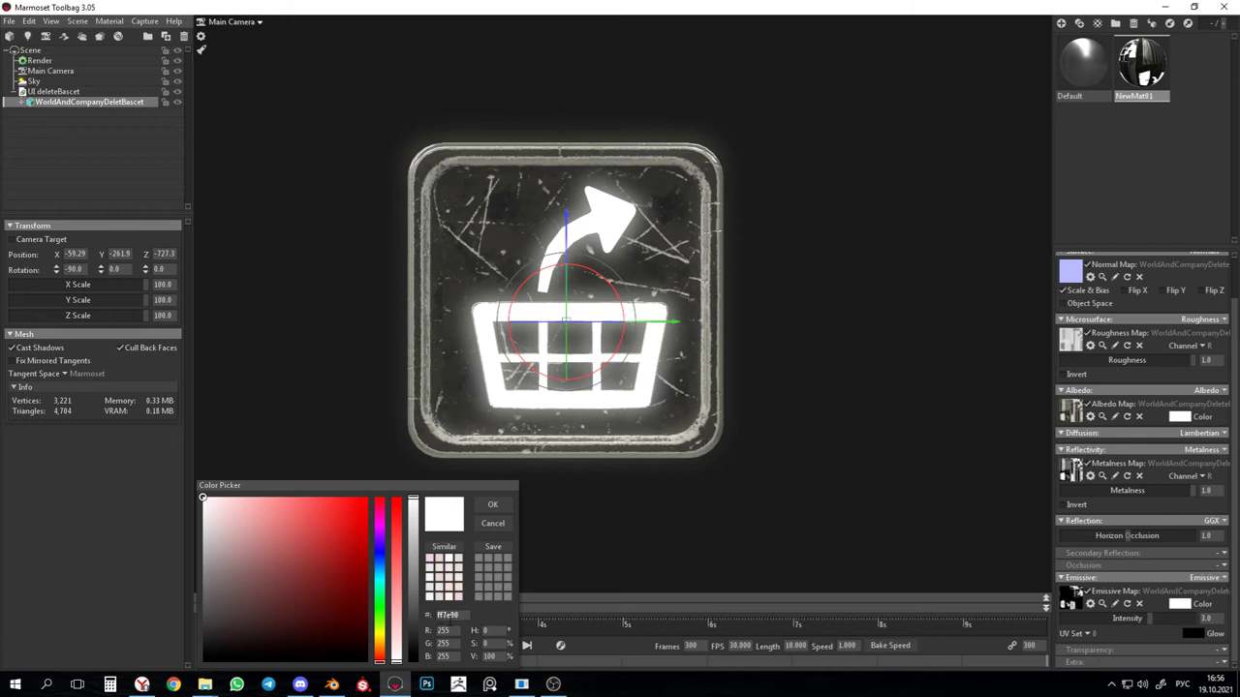
pyautogui.click(494, 505)
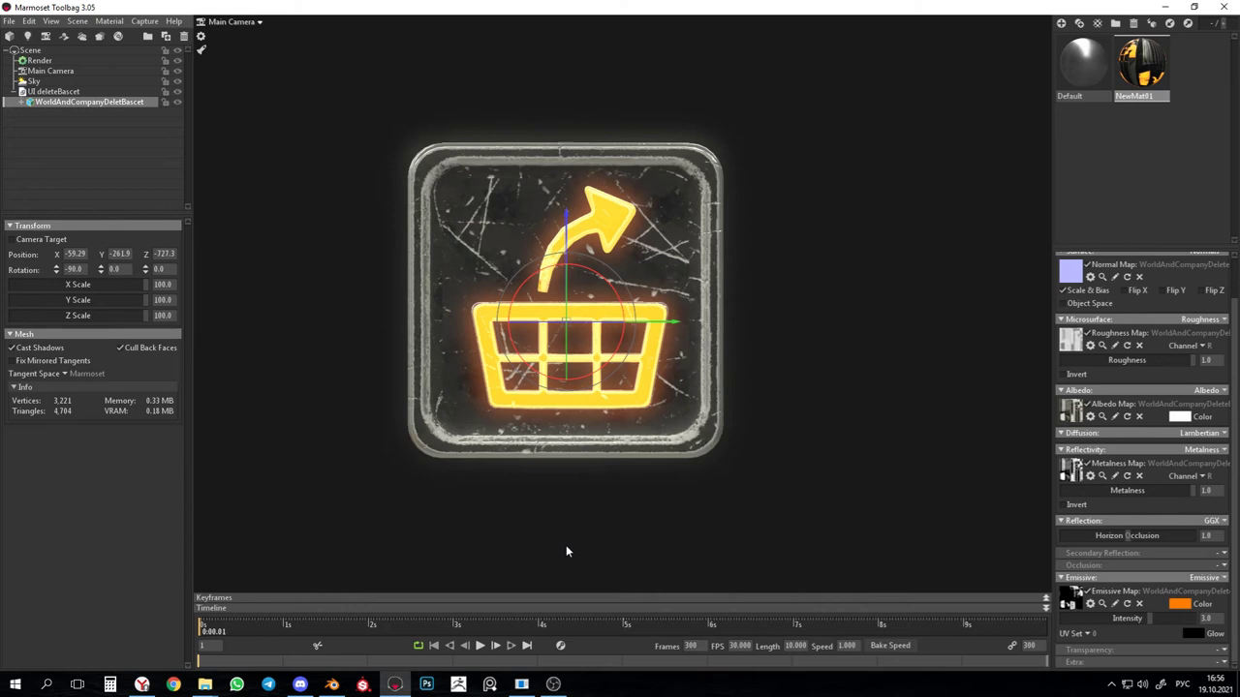
pyautogui.click(810, 491)
pyautogui.moveTo(643, 319); pyautogui.dragTo(673, 319, button='middle')
# Enable transparency for image captures and accept the capture settings with 1920 × 1080 size, 16x sampling and PNG format
pyautogui.click(145, 21)
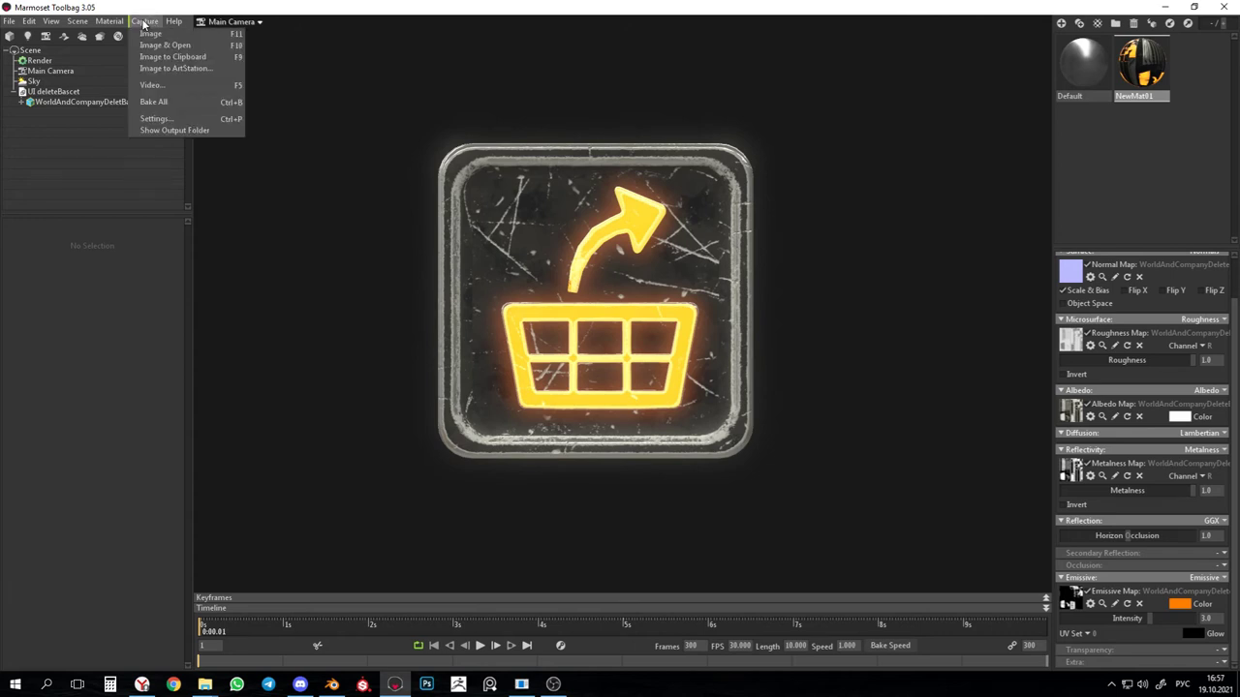
pyautogui.click(154, 119)
pyautogui.click(561, 316)
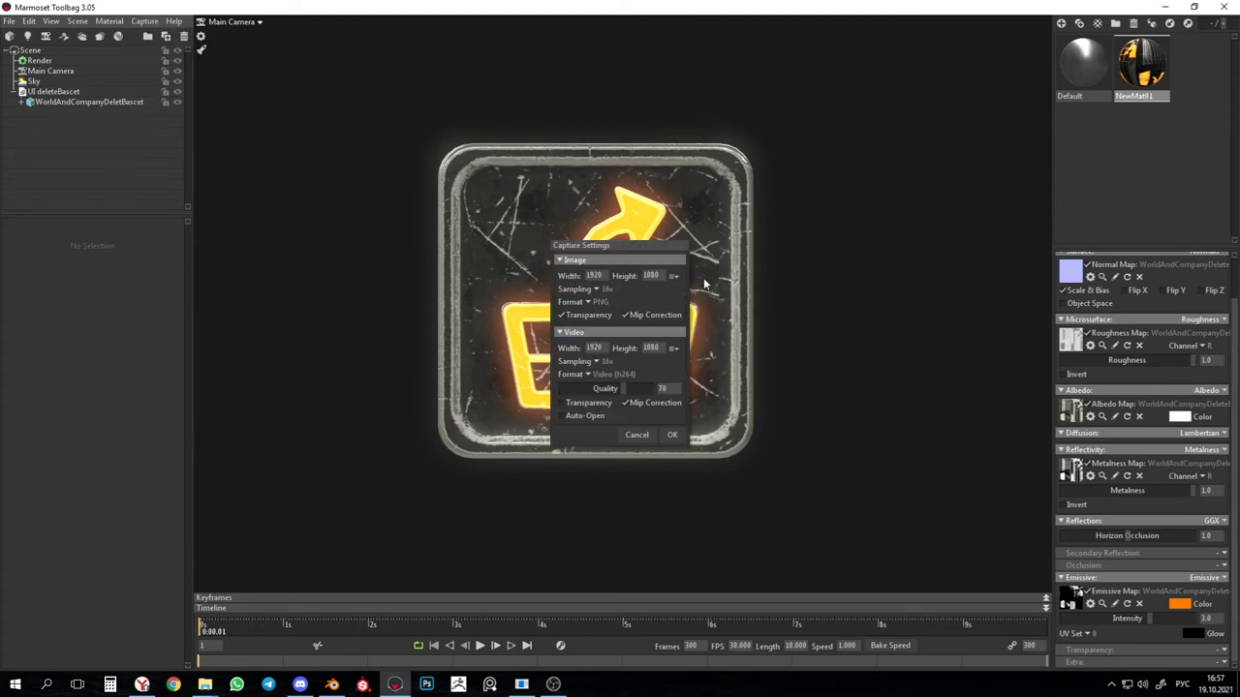
pyautogui.click(593, 288)
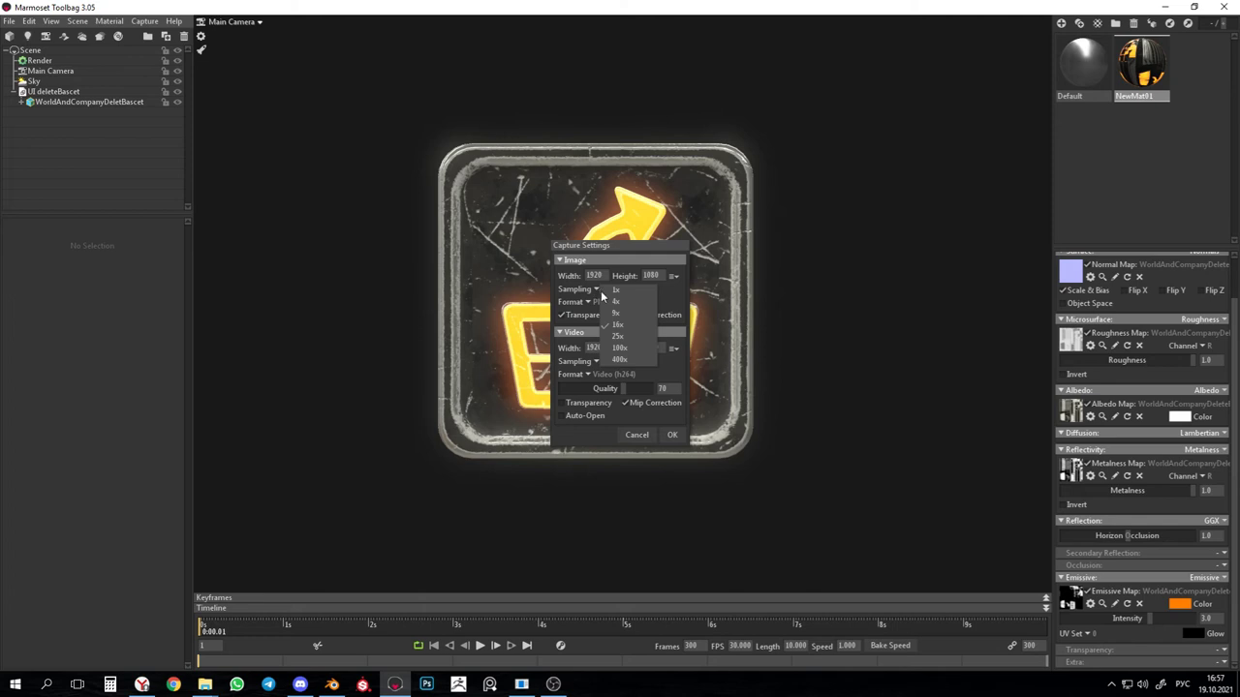
pyautogui.click(681, 298)
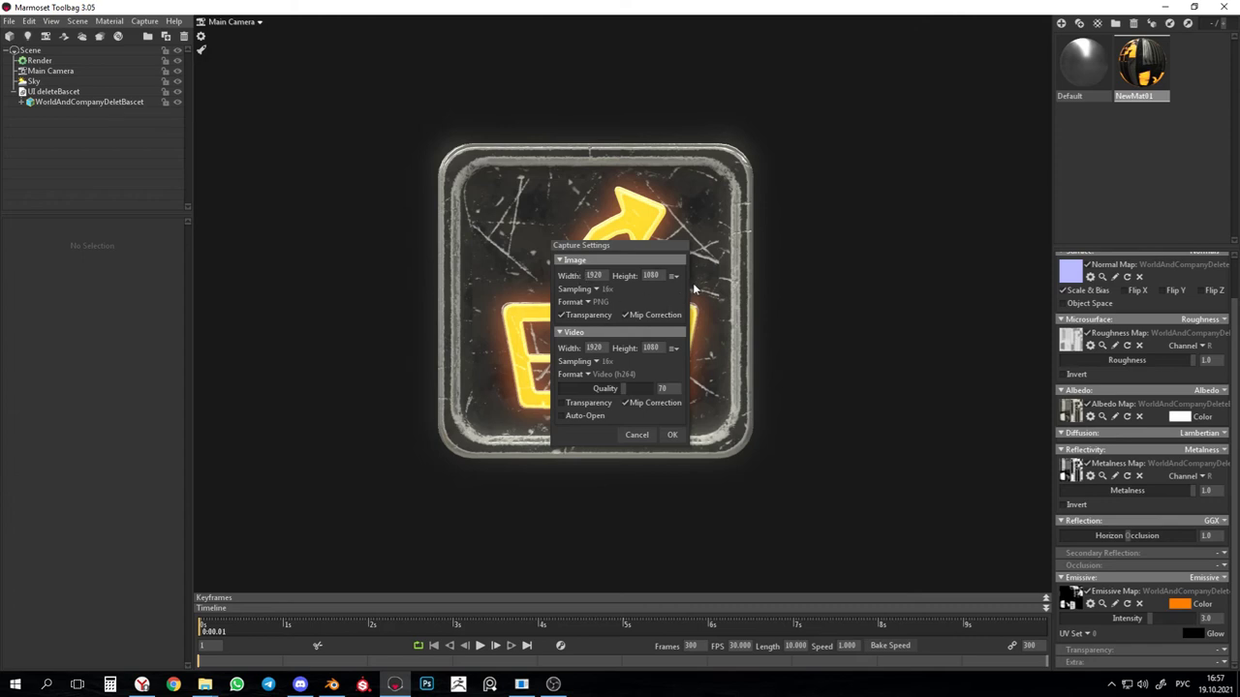
pyautogui.click(672, 436)
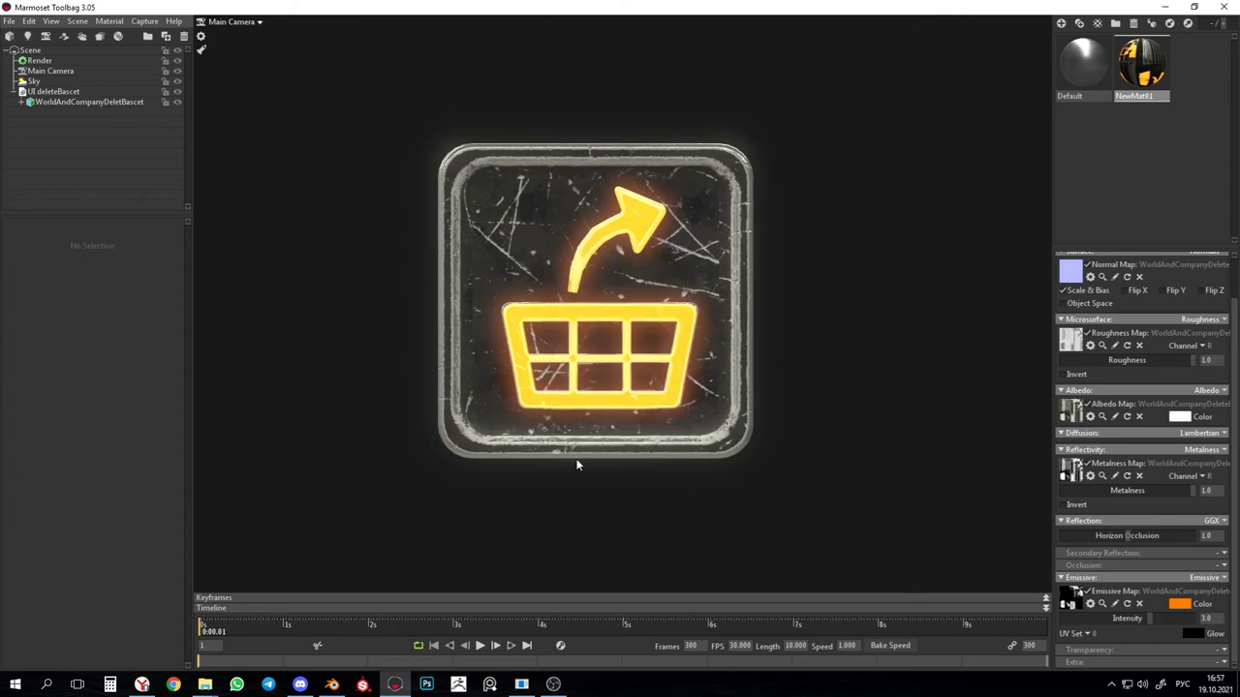
# Set the image output folder in the preferences to 211013BaseLight inside R 21 10 13 PNG
pyautogui.click(30, 21)
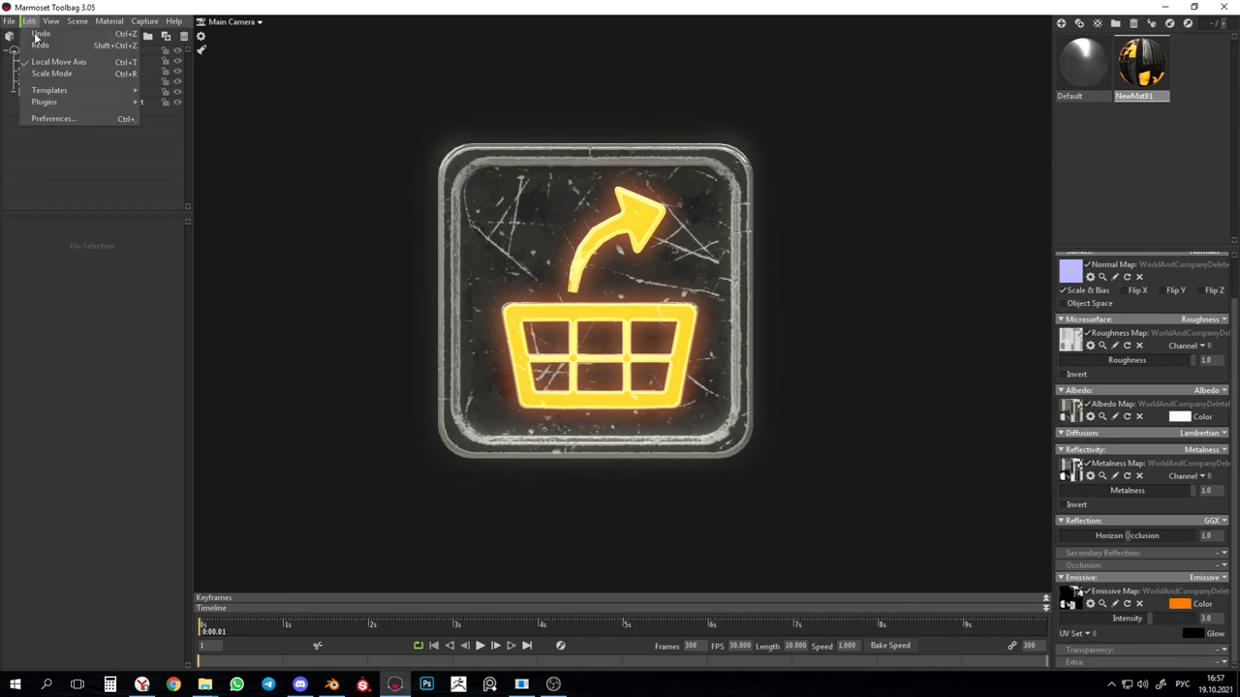
pyautogui.click(61, 119)
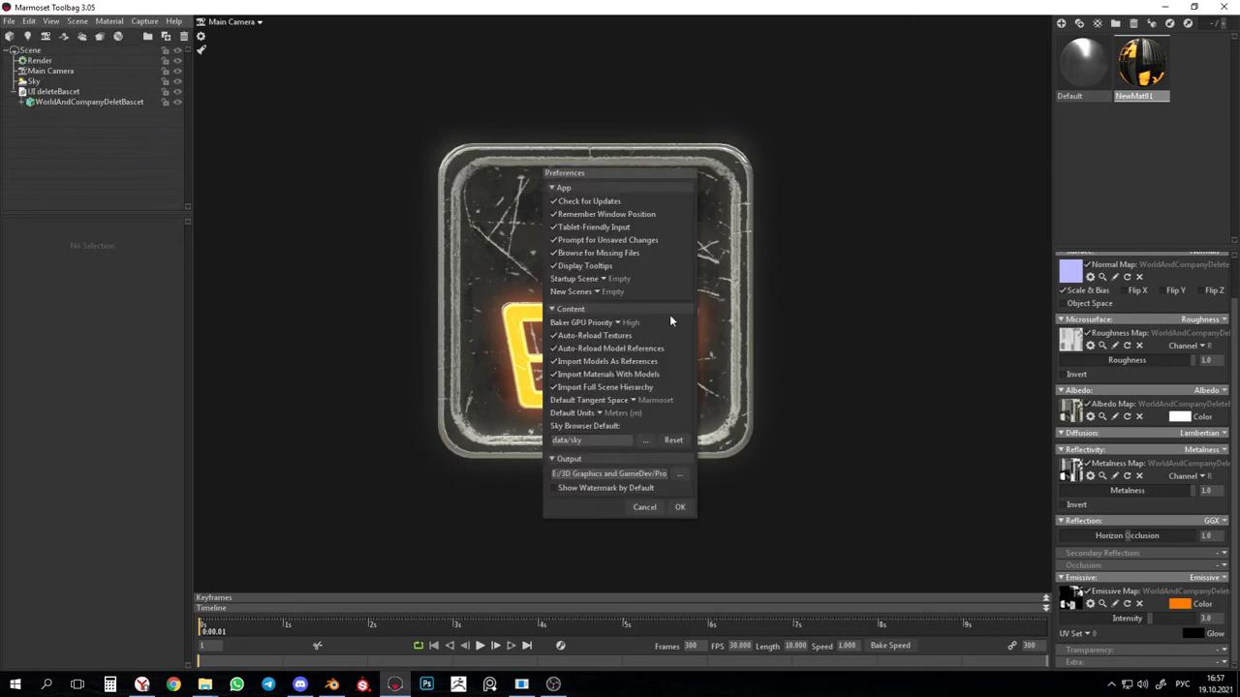
pyautogui.click(679, 475)
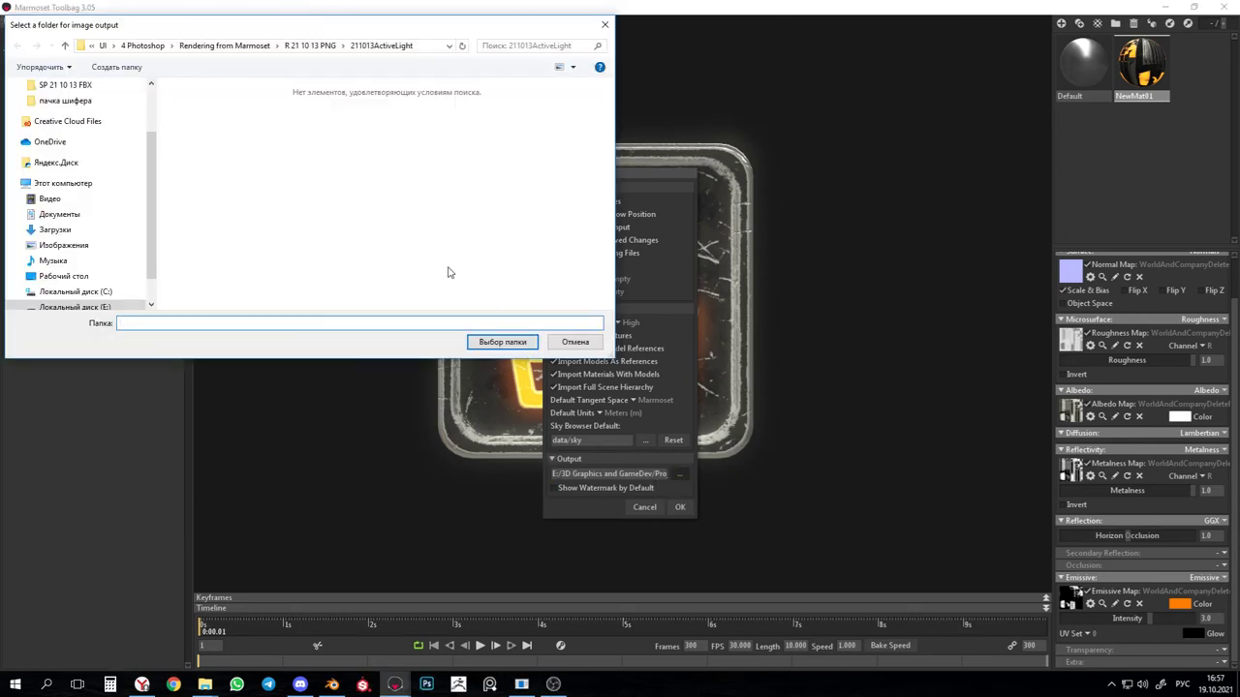
pyautogui.click(308, 46)
pyautogui.doubleClick(289, 119)
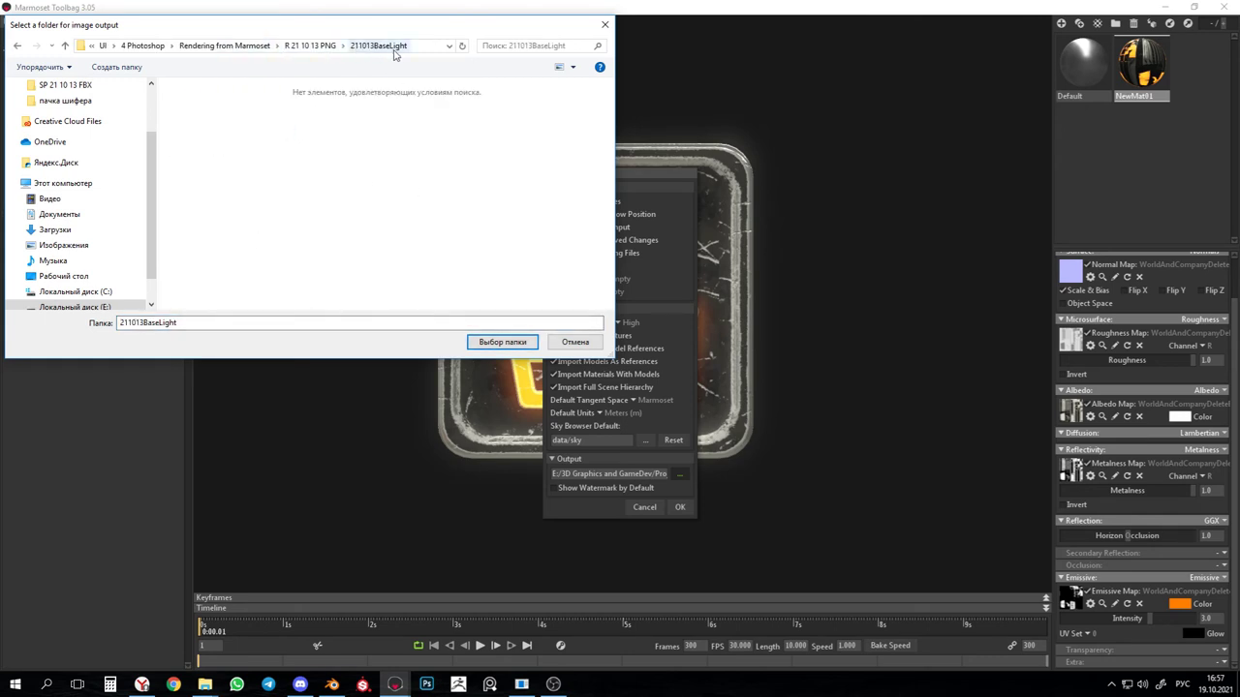
pyautogui.click(501, 343)
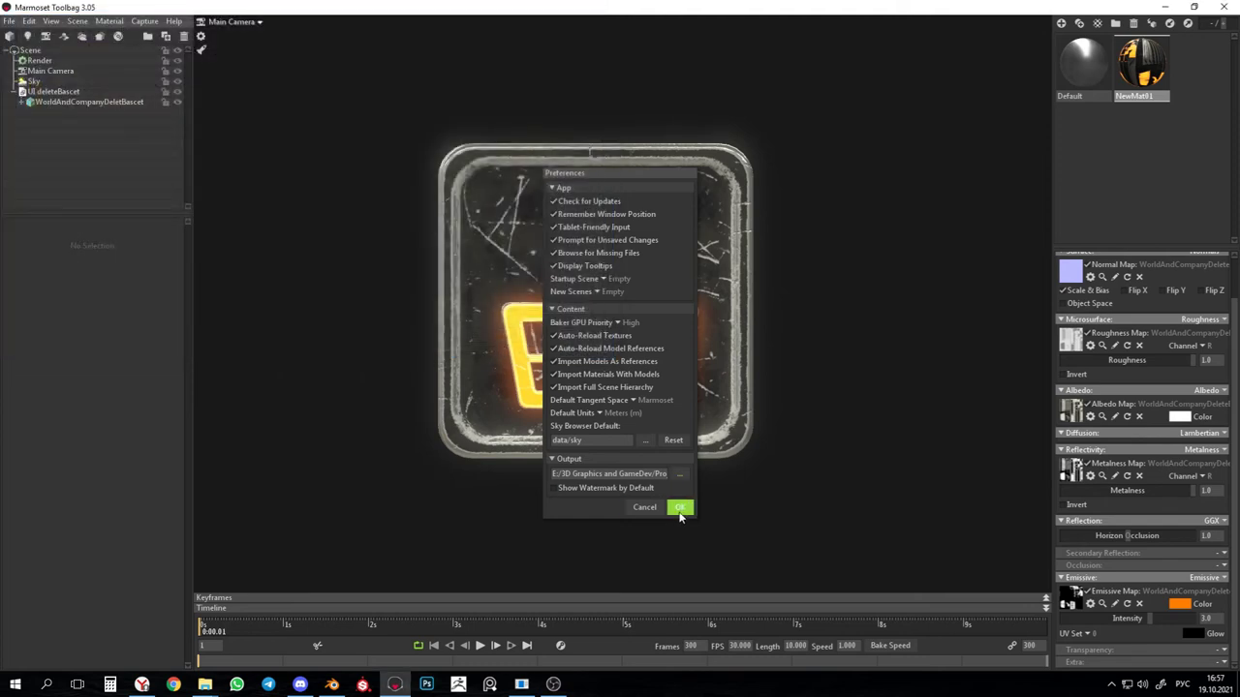
pyautogui.click(679, 509)
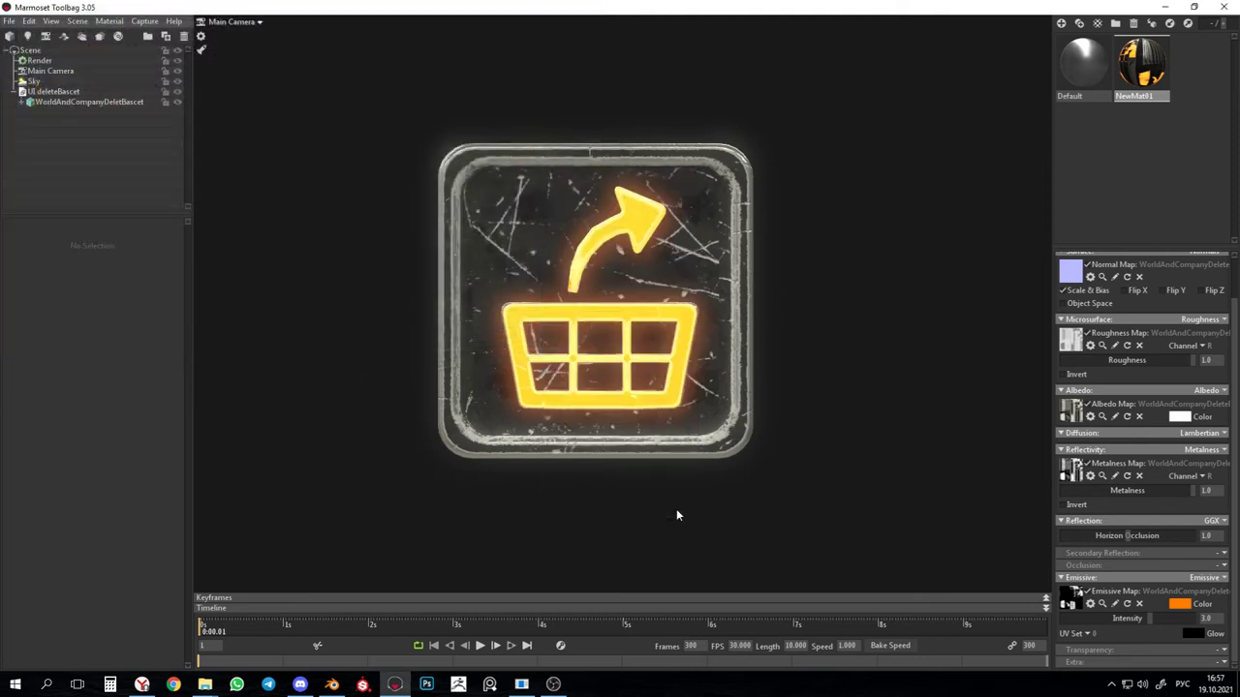
pyautogui.click(144, 21)
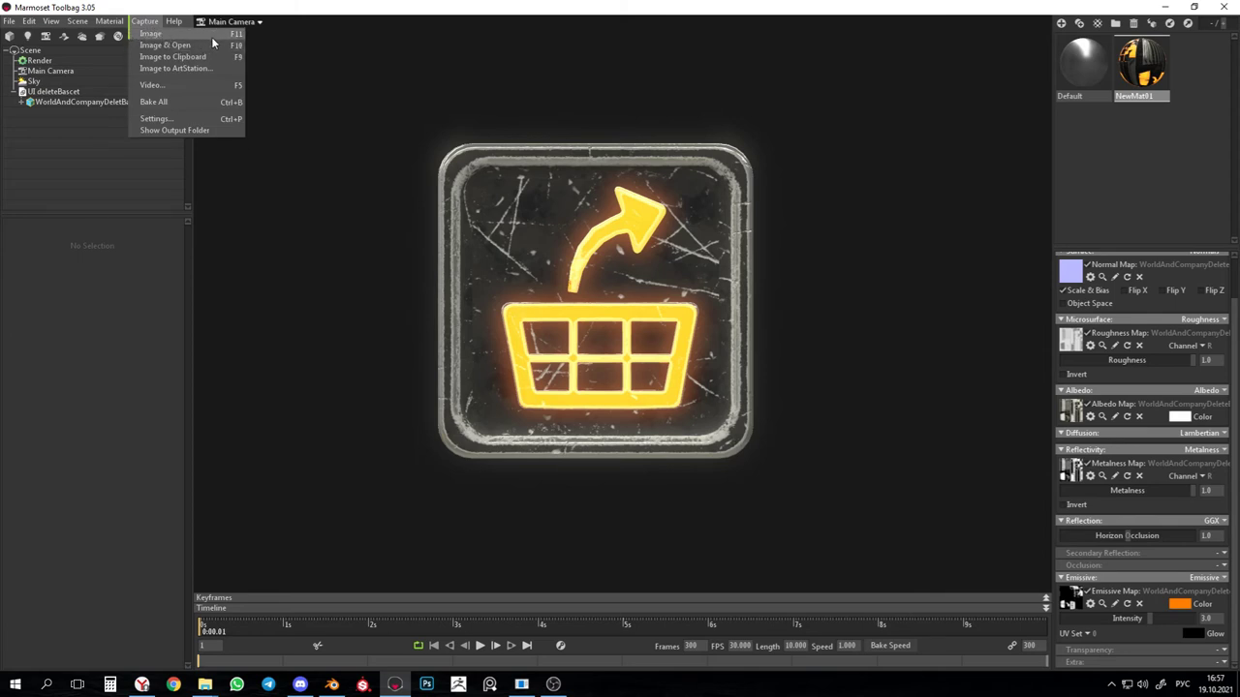
pyautogui.click(251, 42)
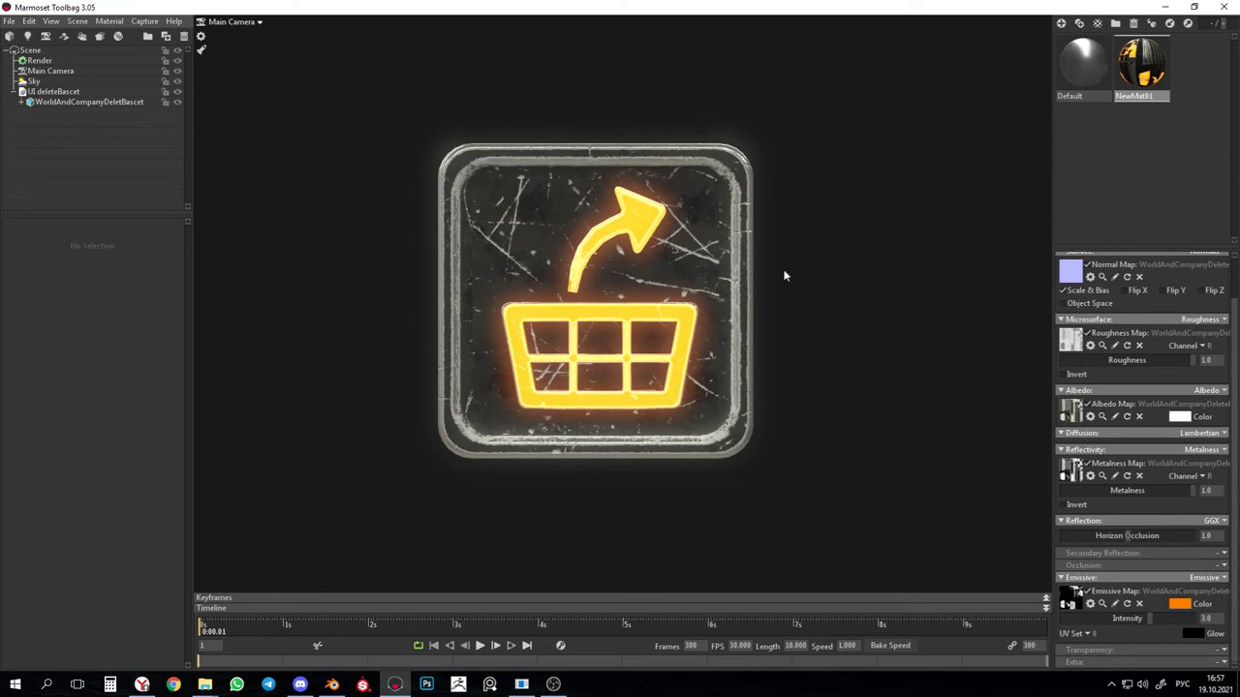
pyautogui.moveTo(783, 271); pyautogui.dragTo(787, 301, button='middle')
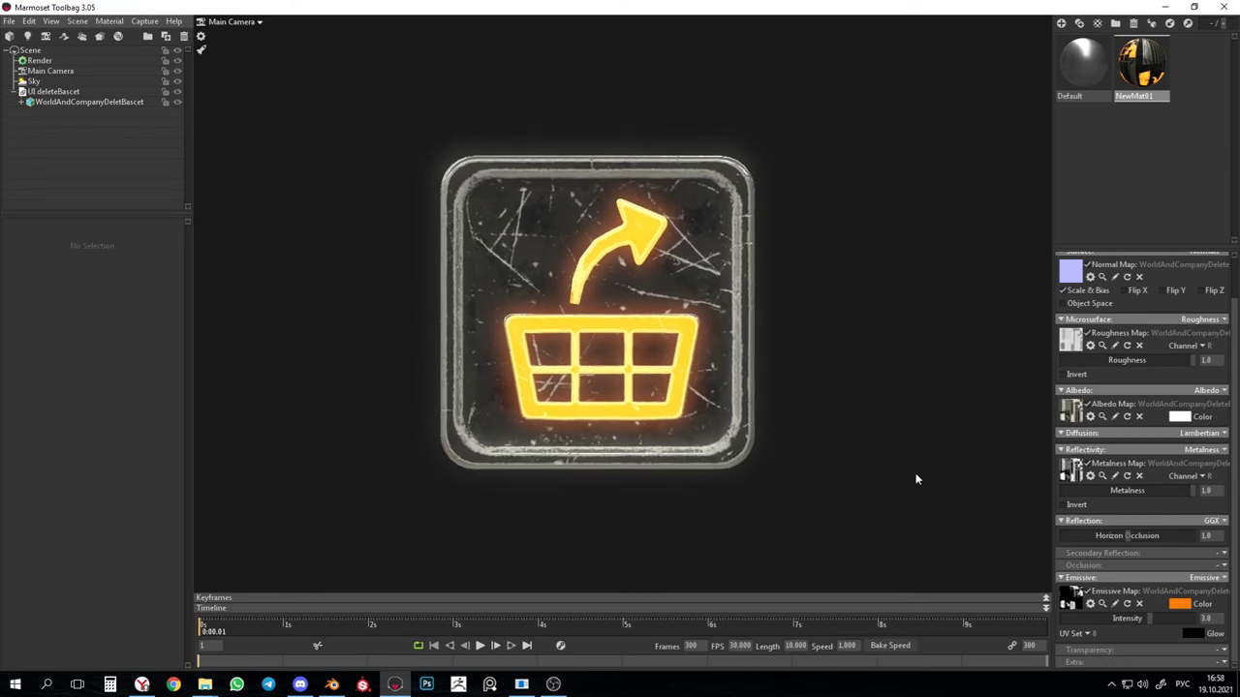
pyautogui.scroll(-2, 911, 475)
pyautogui.moveTo(896, 462); pyautogui.dragTo(899, 451, button='middle')
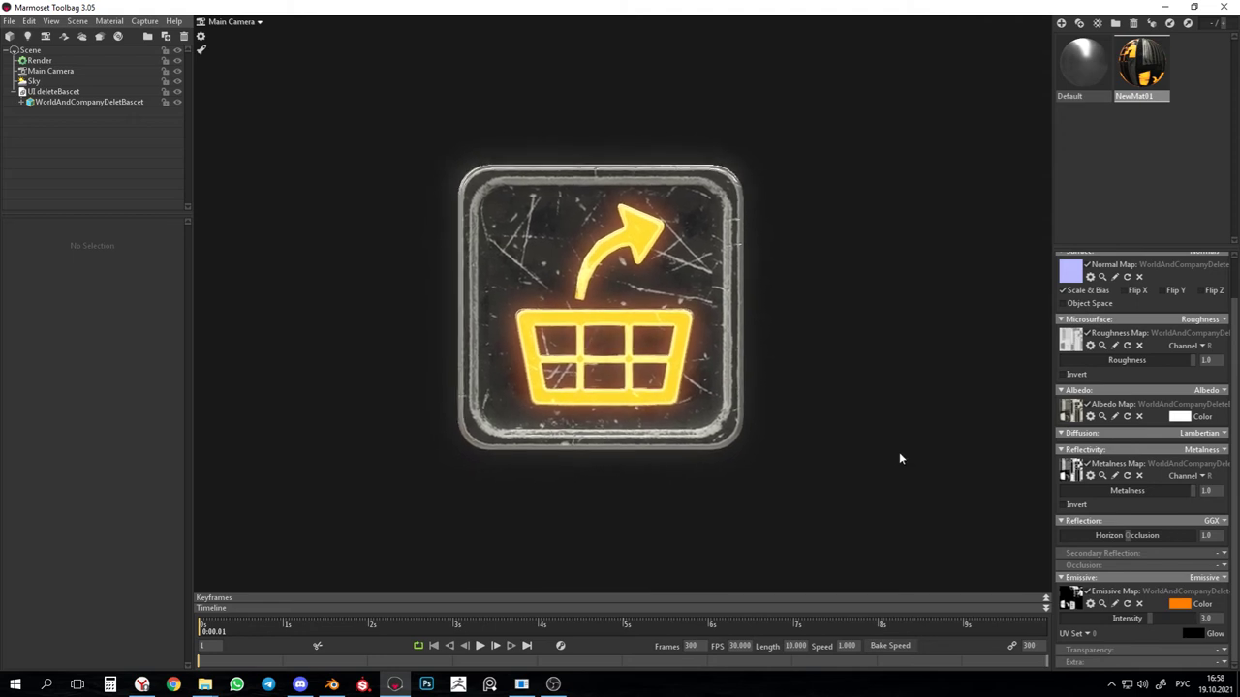
pyautogui.moveTo(872, 456); pyautogui.dragTo(861, 431)
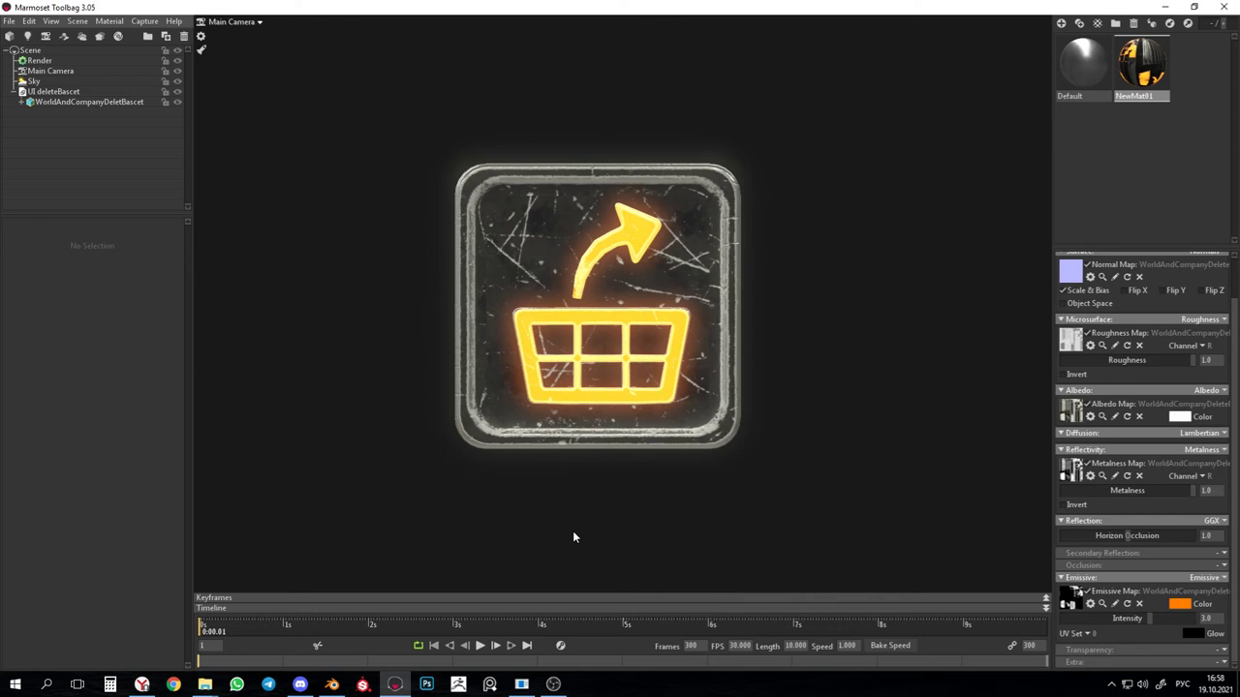
pyautogui.moveTo(466, 188); pyautogui.dragTo(577, 251, button='right')
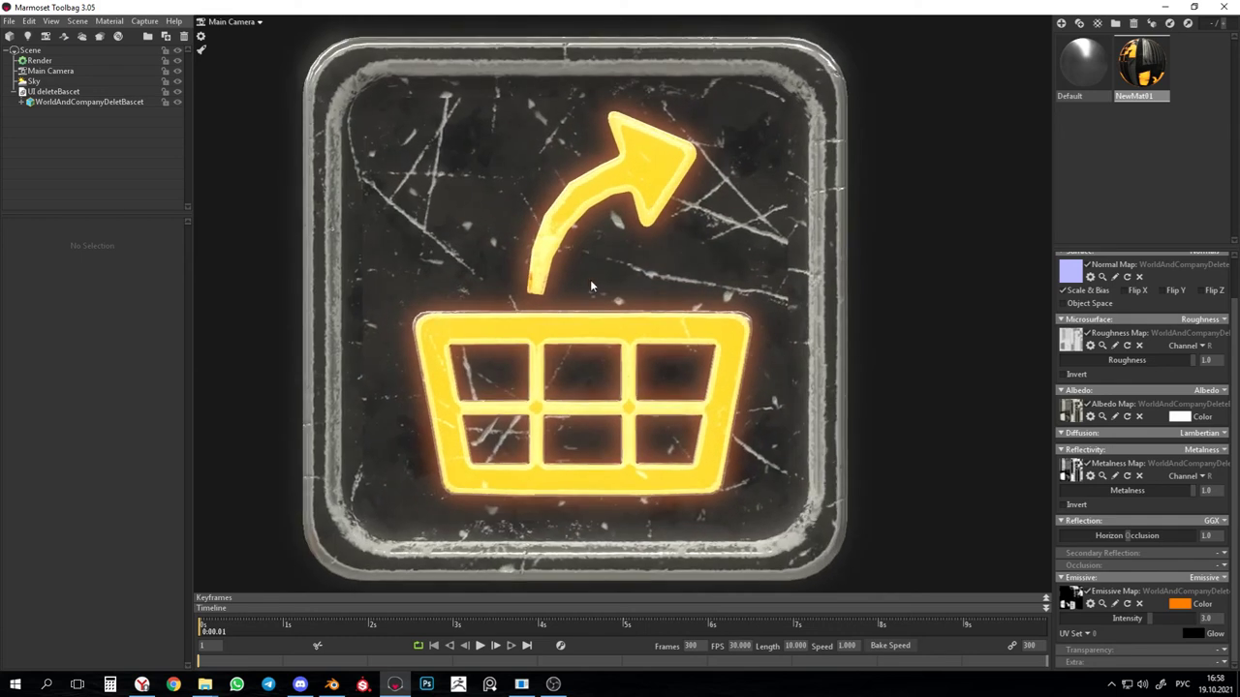
pyautogui.moveTo(580, 280); pyautogui.dragTo(623, 272, button='middle')
pyautogui.scroll(-5, 625, 277)
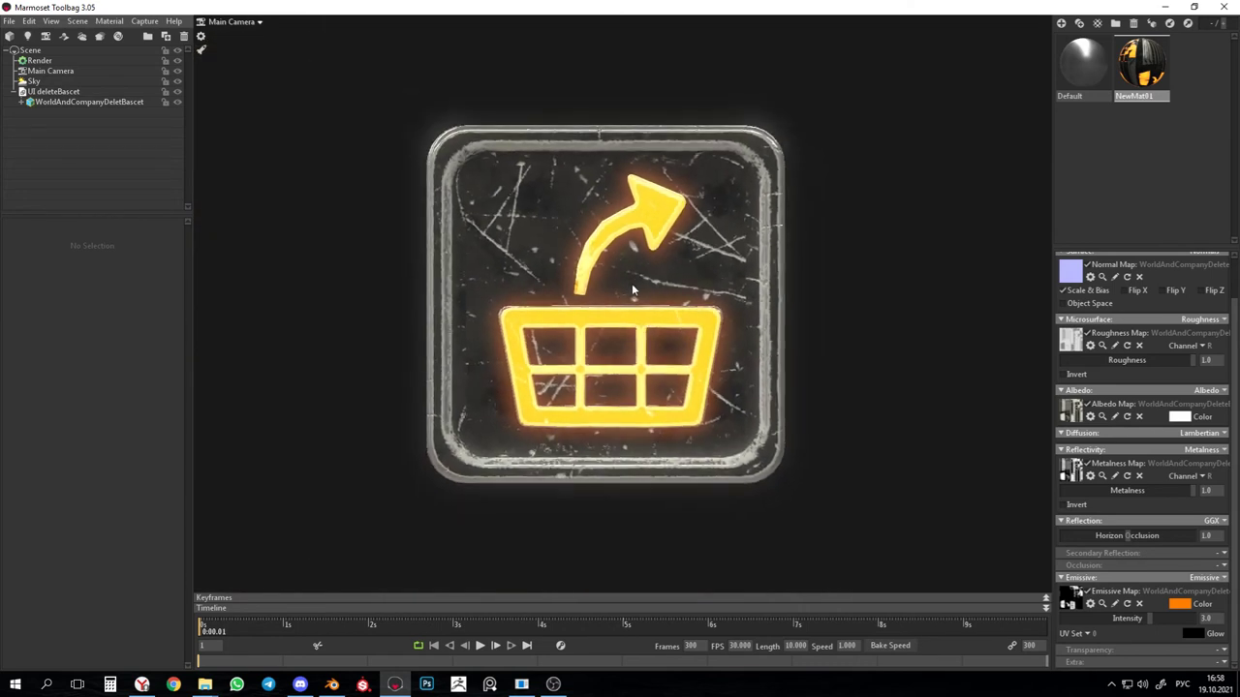
# Duplicate the basket button twice and space the two copies in a row beside the original
pyautogui.click(634, 284)
pyautogui.hotkey('ctrl', 'd')
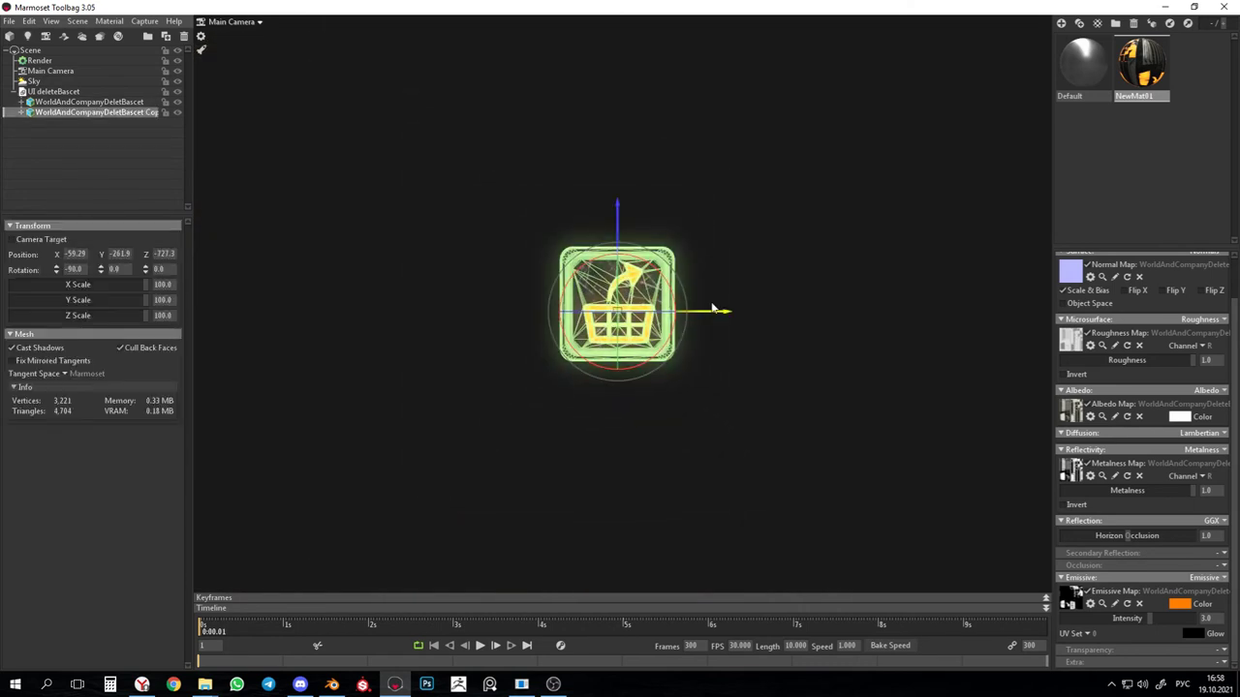
pyautogui.moveTo(734, 314); pyautogui.dragTo(919, 324)
pyautogui.moveTo(919, 323); pyautogui.dragTo(489, 302, button='middle')
pyautogui.hotkey('ctrl', 'd')
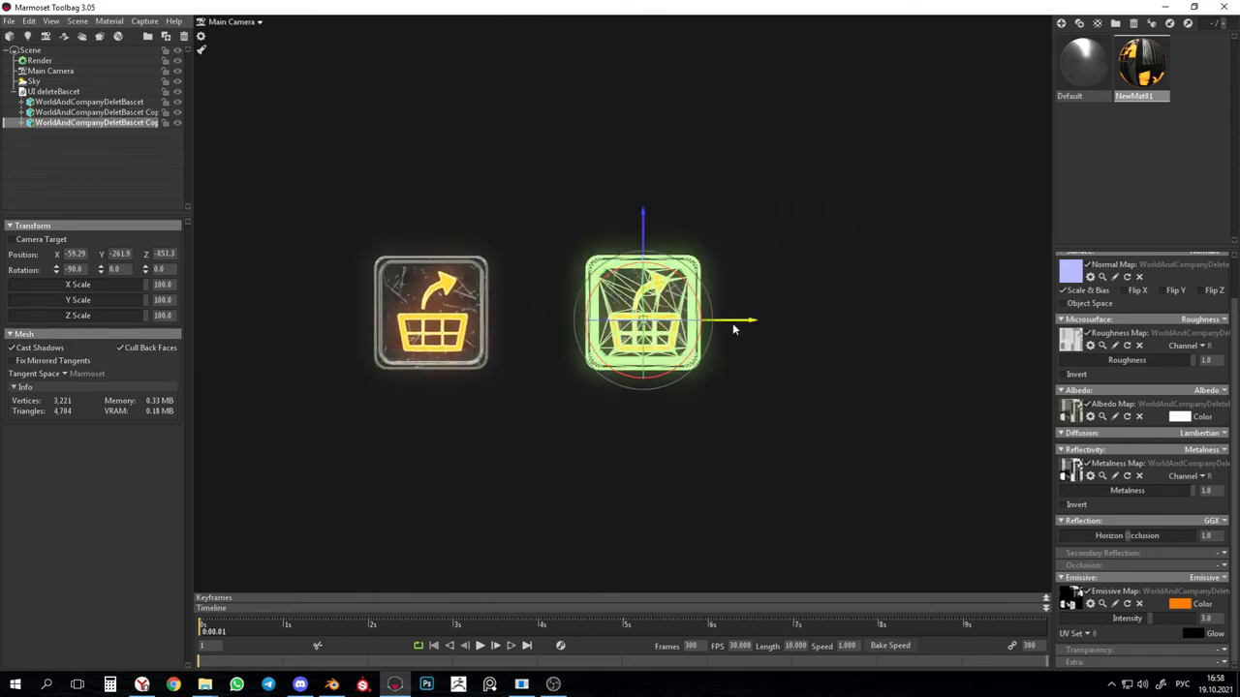
pyautogui.moveTo(747, 320); pyautogui.dragTo(984, 332)
pyautogui.click(643, 333)
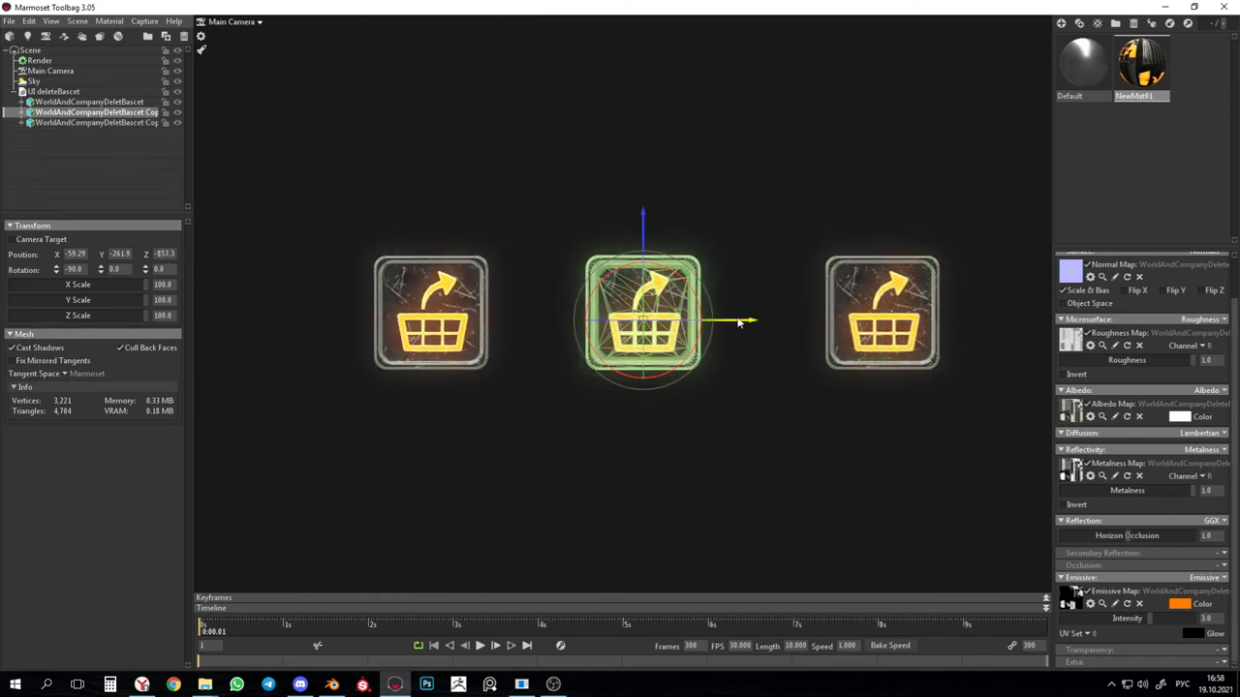
pyautogui.moveTo(737, 320); pyautogui.dragTo(755, 319)
# Frame the middle button and compare its placement in the camera view with the neighbouring copies
pyautogui.press('f')
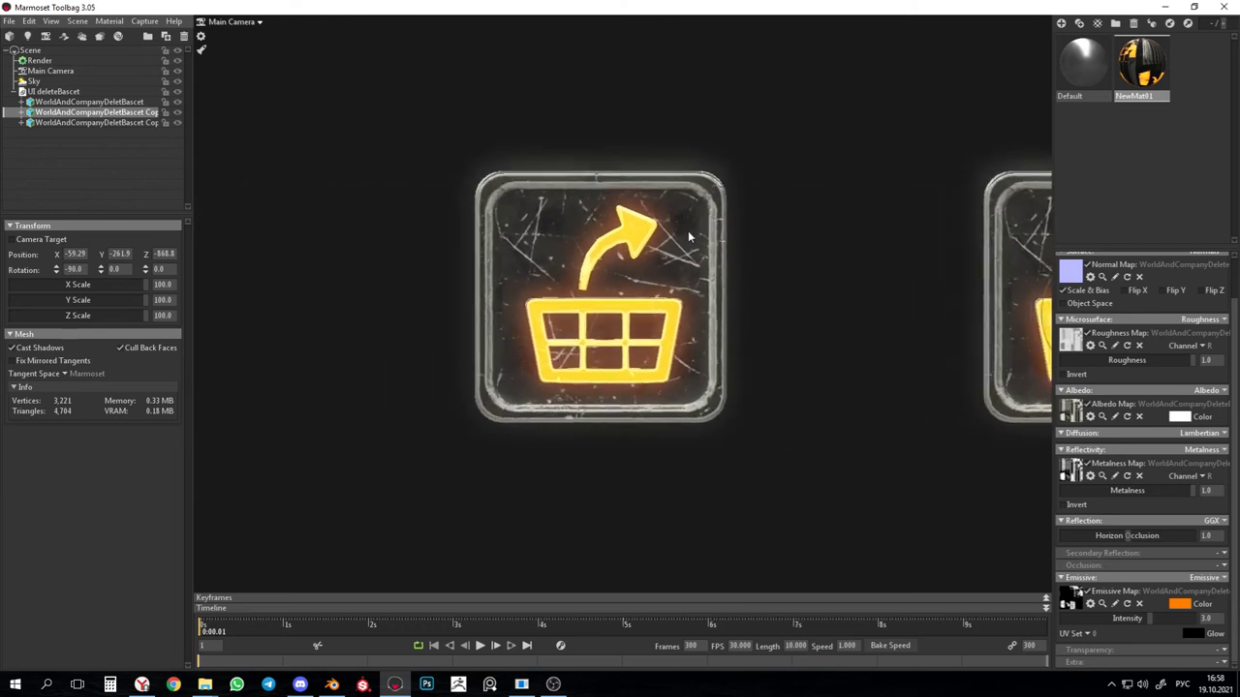
pyautogui.moveTo(739, 197); pyautogui.dragTo(717, 232, button='middle')
pyautogui.scroll(-2, 707, 251)
pyautogui.moveTo(776, 260); pyautogui.dragTo(263, 283, button='middle')
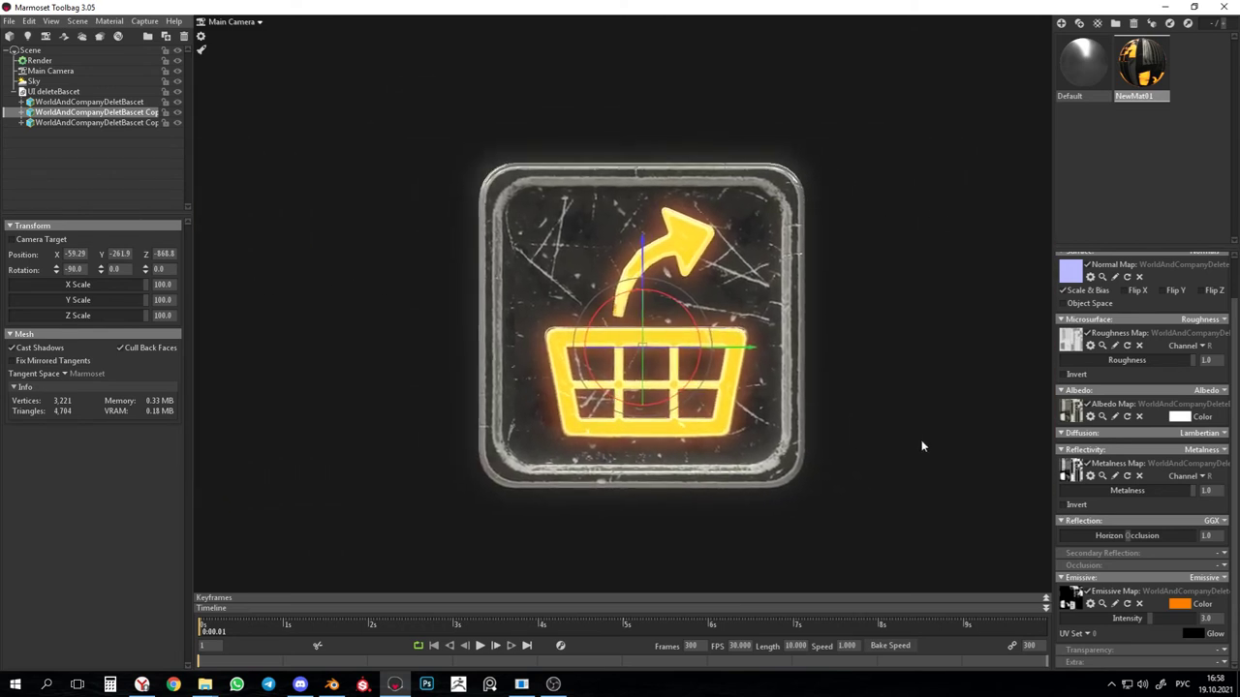
pyautogui.moveTo(921, 441); pyautogui.dragTo(568, 338, button='middle')
pyautogui.scroll(-2, 458, 313)
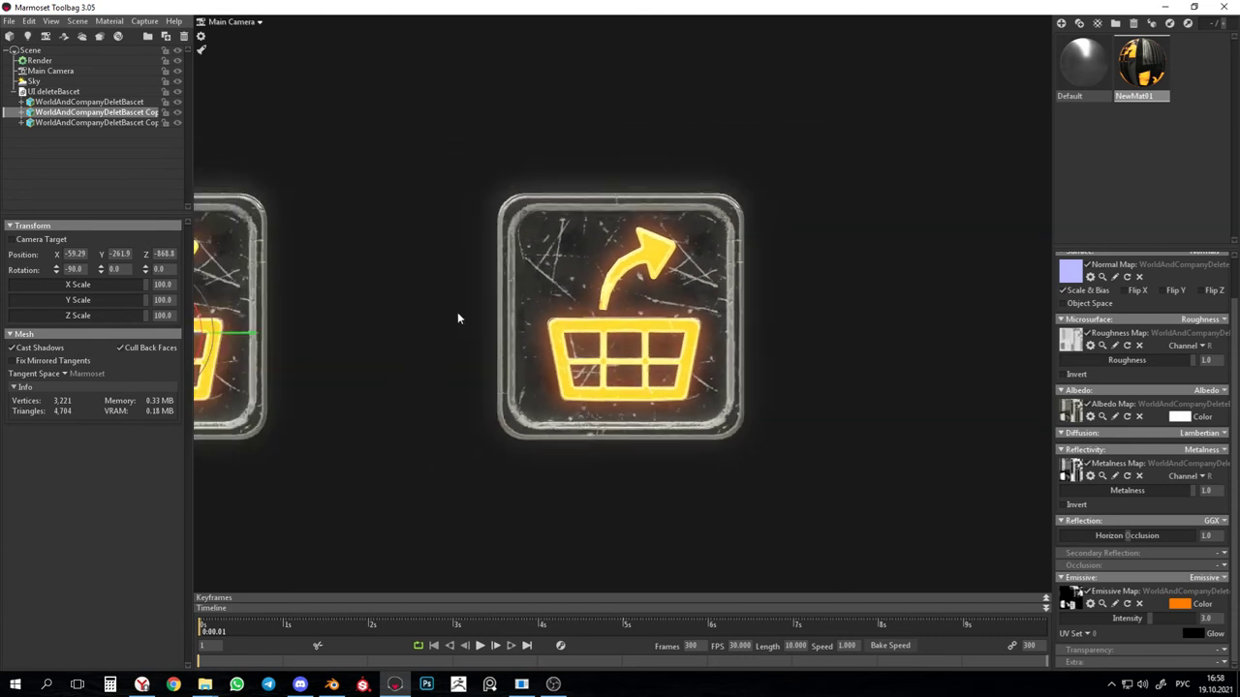
pyautogui.scroll(-2, 458, 317)
pyautogui.moveTo(499, 319); pyautogui.dragTo(800, 368, button='middle')
pyautogui.scroll(-1, 623, 327)
pyautogui.click(644, 328)
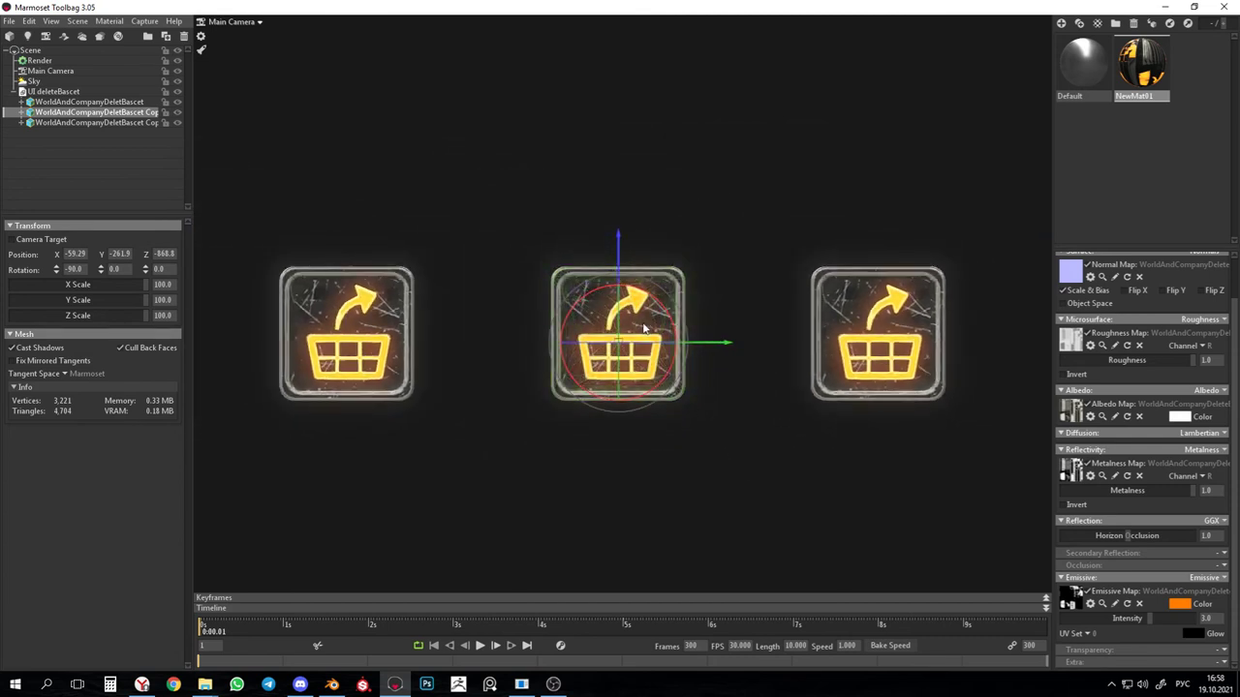
# Examine the middle button from different distances to judge how consistently it can be framed for rendering
pyautogui.scroll(5, 713, 393)
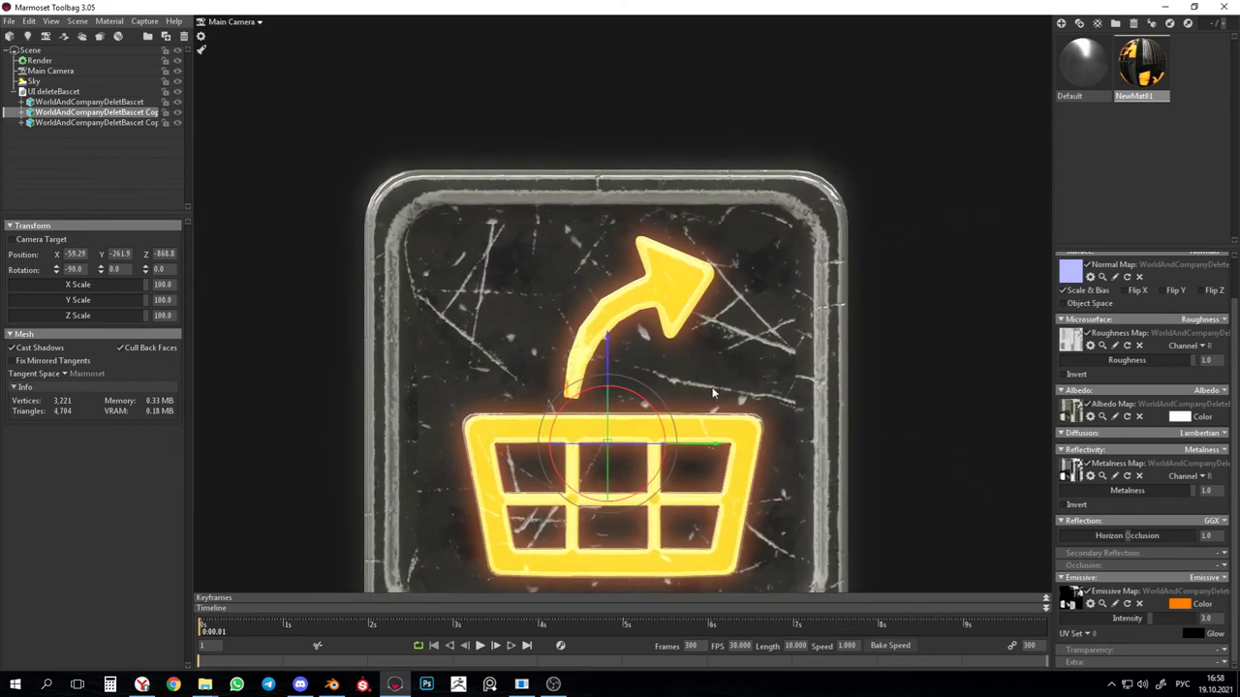
pyautogui.moveTo(711, 392); pyautogui.dragTo(722, 240, button='middle')
pyautogui.scroll(1, 722, 265)
pyautogui.moveTo(886, 326); pyautogui.dragTo(396, 357, button='middle')
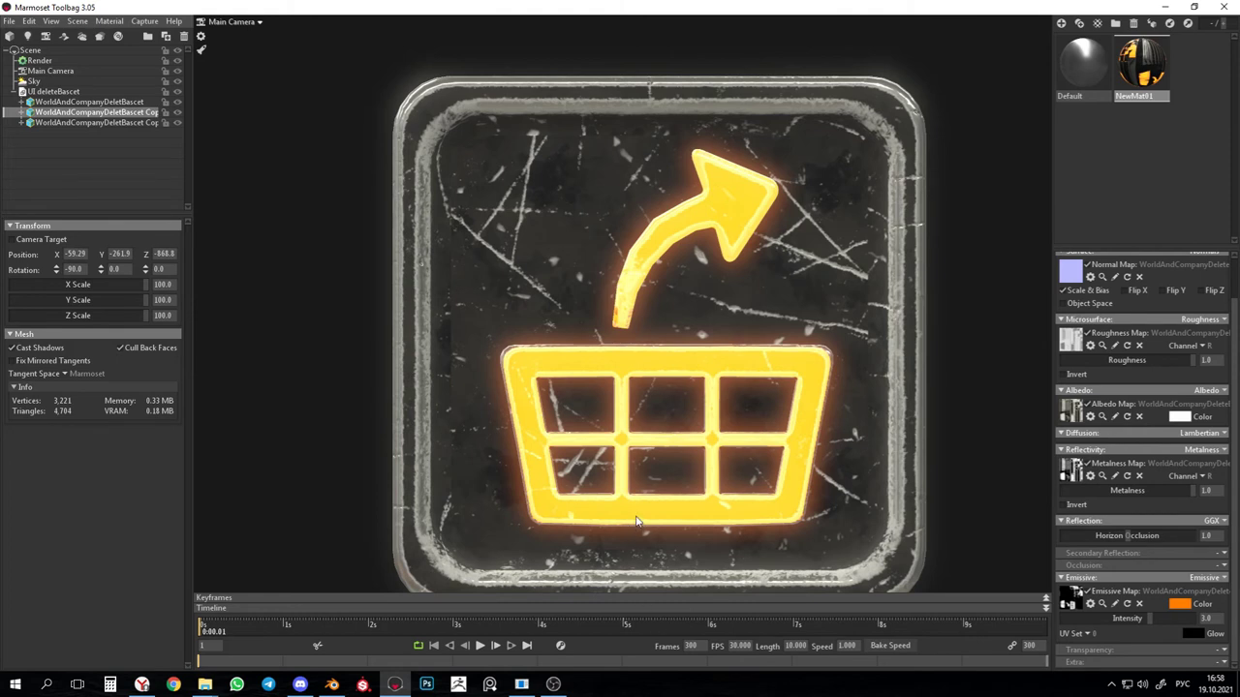
pyautogui.scroll(-3, 635, 523)
pyautogui.moveTo(666, 452); pyautogui.dragTo(584, 418, button='middle')
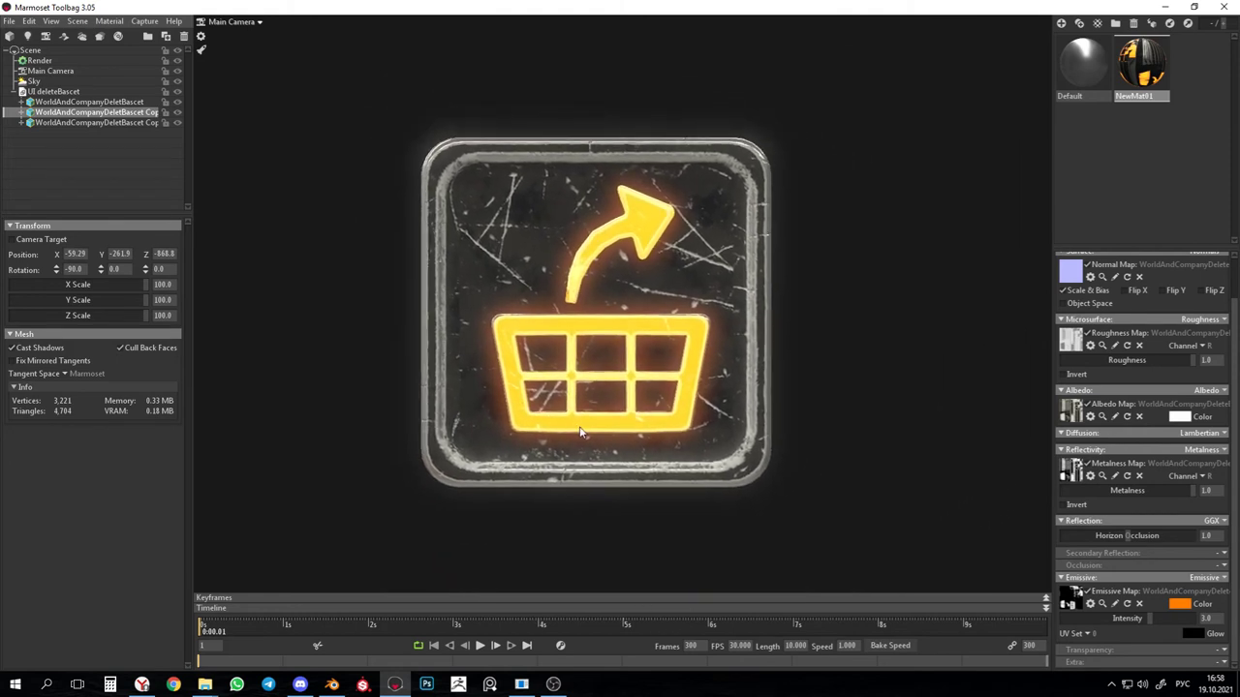
pyautogui.scroll(-1, 762, 359)
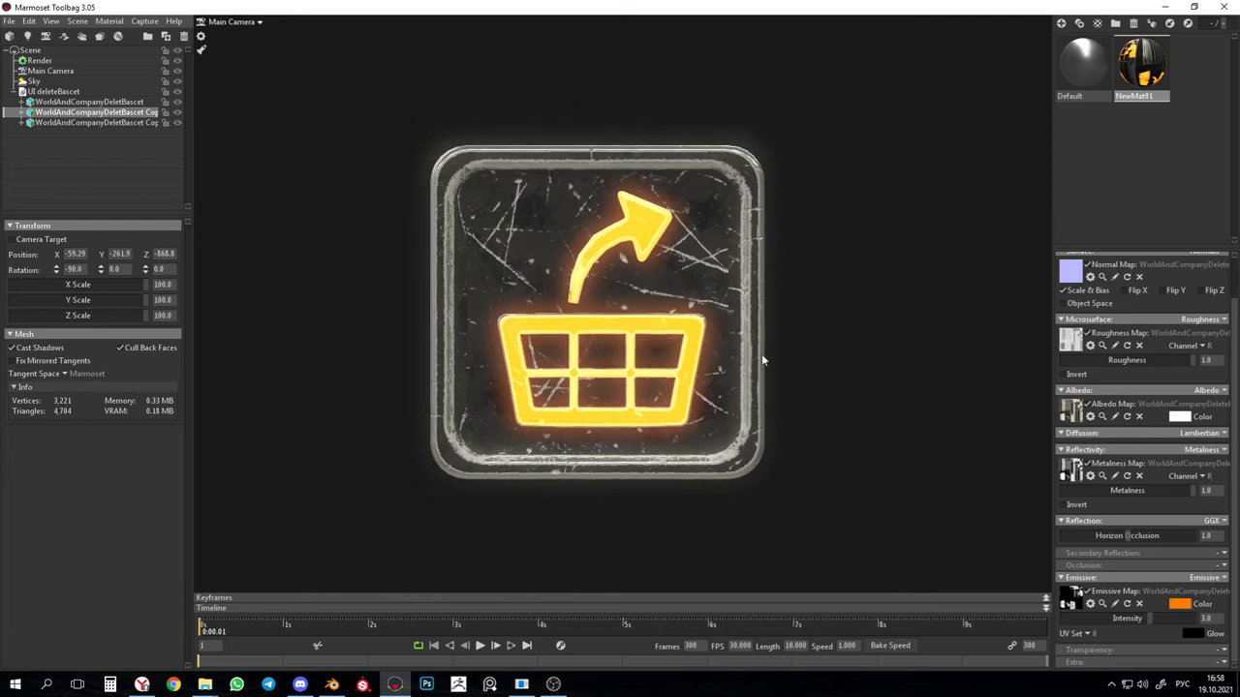
pyautogui.moveTo(778, 393); pyautogui.dragTo(774, 389, button='middle')
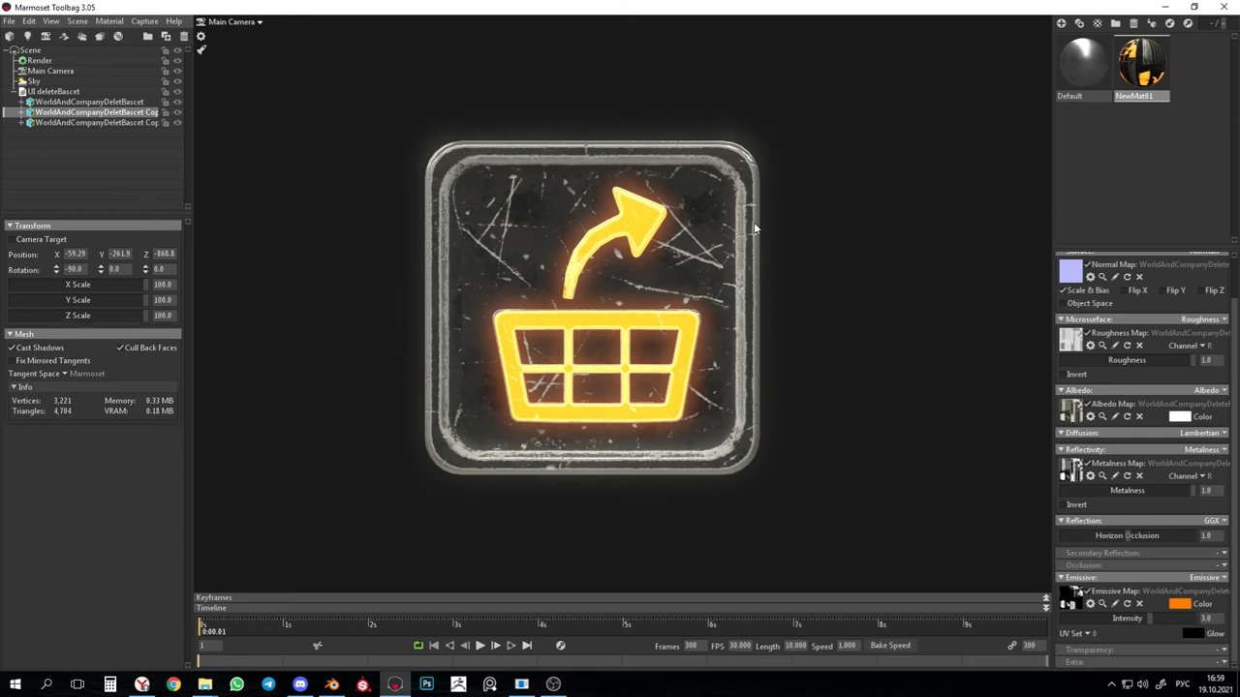
pyautogui.scroll(3, 755, 228)
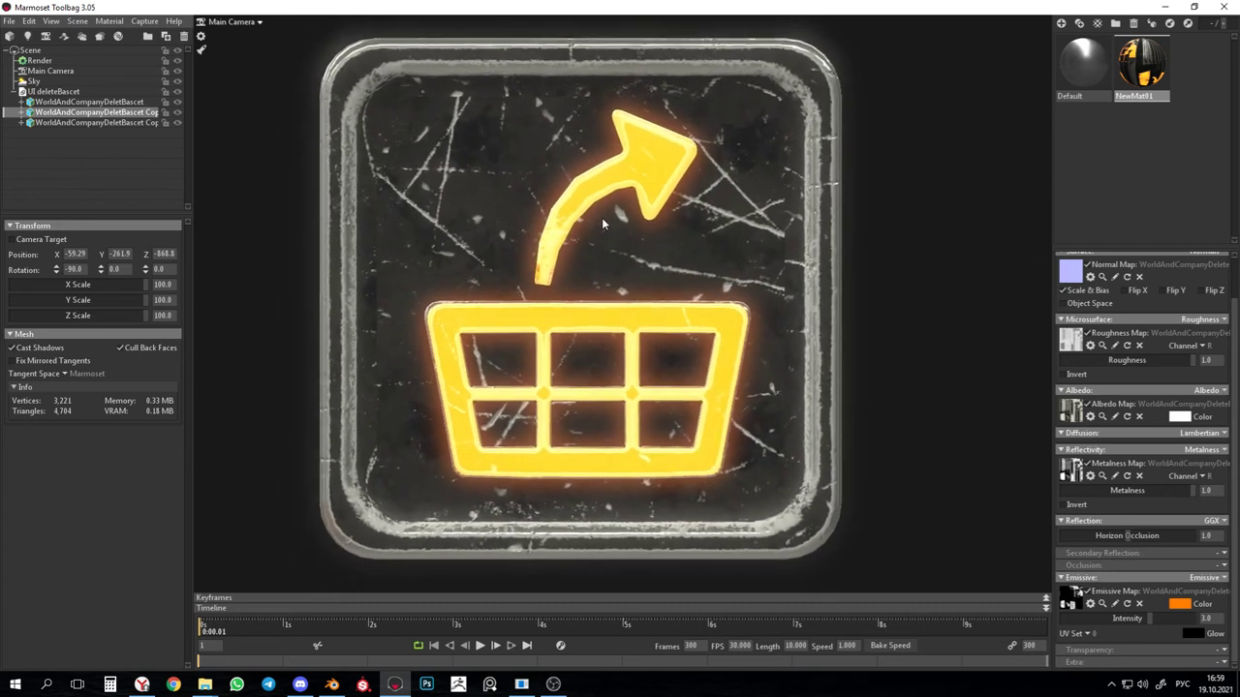
pyautogui.moveTo(602, 223); pyautogui.dragTo(756, 298)
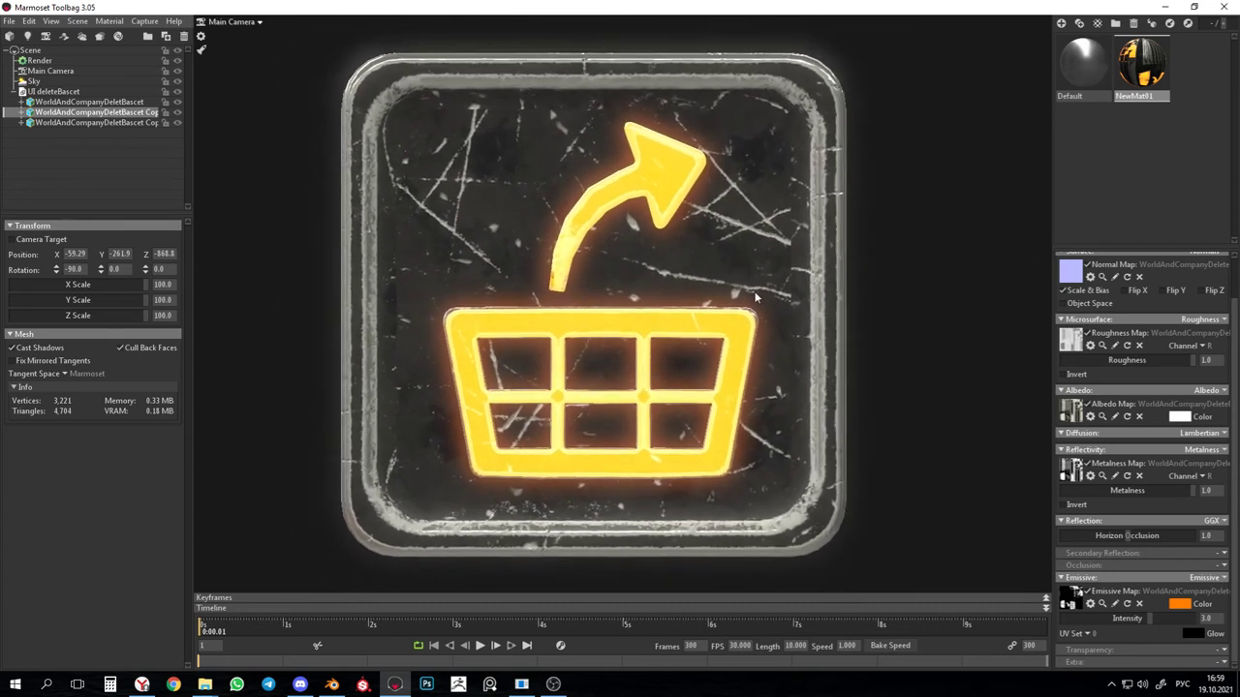
pyautogui.scroll(2, 755, 297)
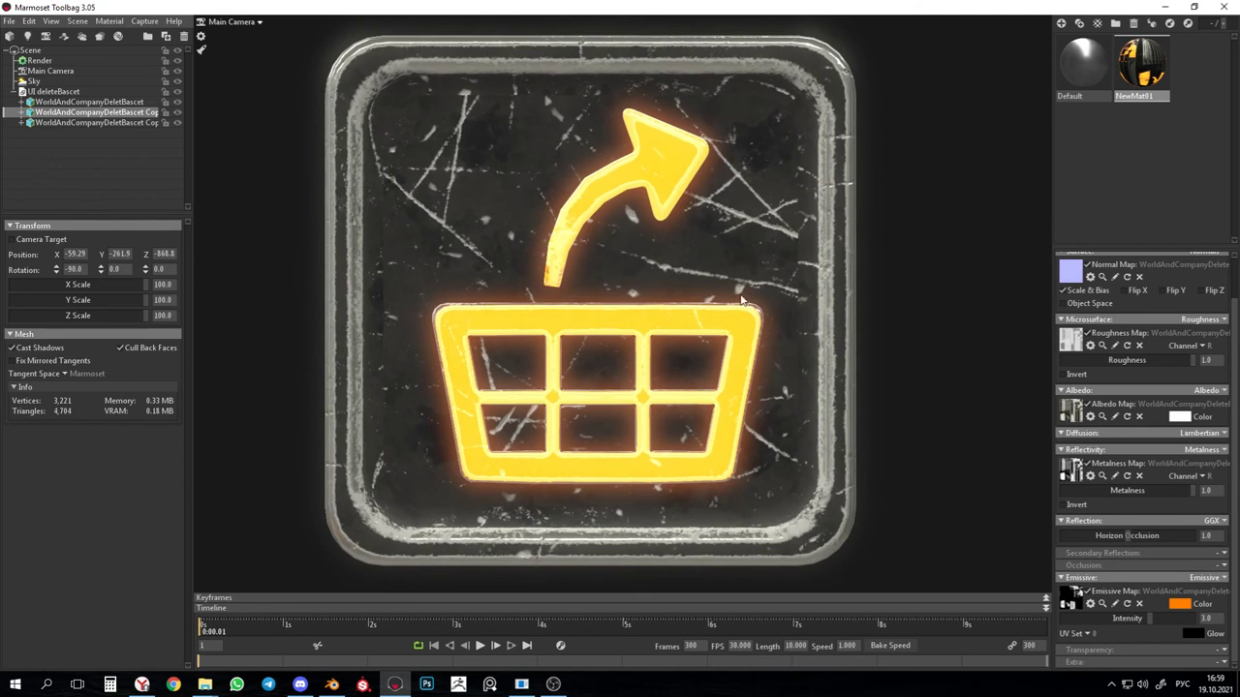
# Delete both copies of the basket button, keeping only the original
pyautogui.scroll(-5, 740, 299)
pyautogui.moveTo(494, 310); pyautogui.dragTo(668, 331, button='middle')
pyautogui.scroll(-1, 586, 304)
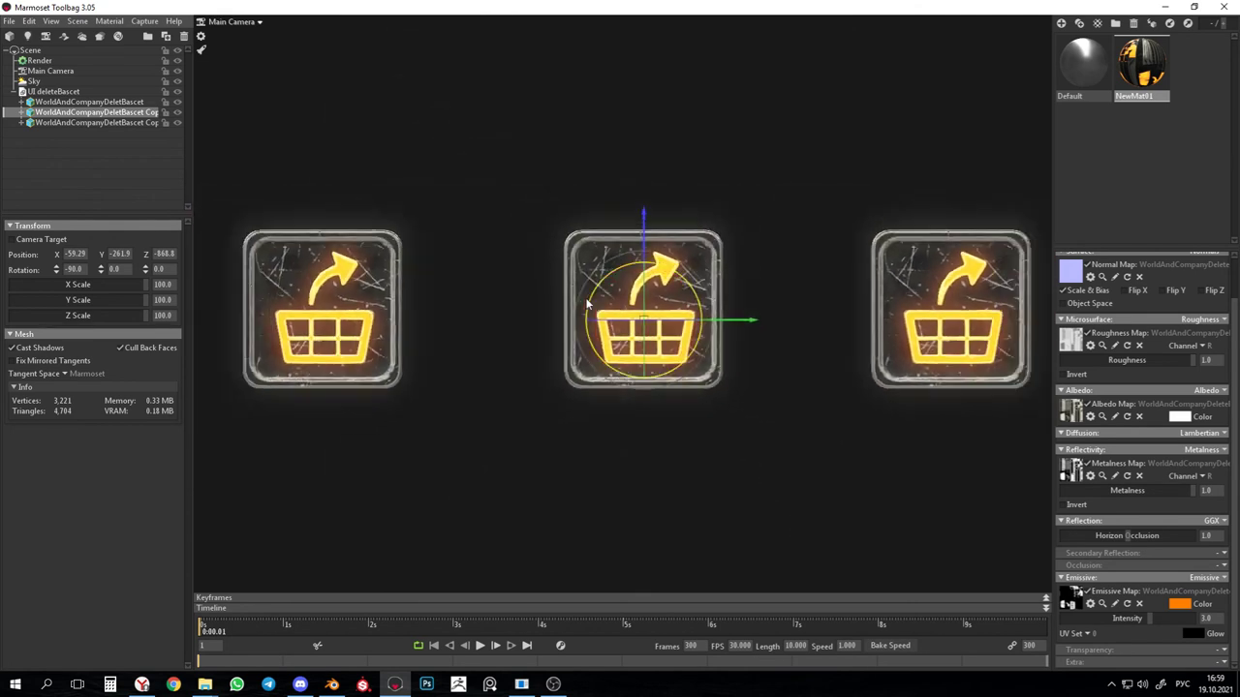
pyautogui.scroll(-1, 586, 304)
pyautogui.press('Delete')
pyautogui.click(895, 312)
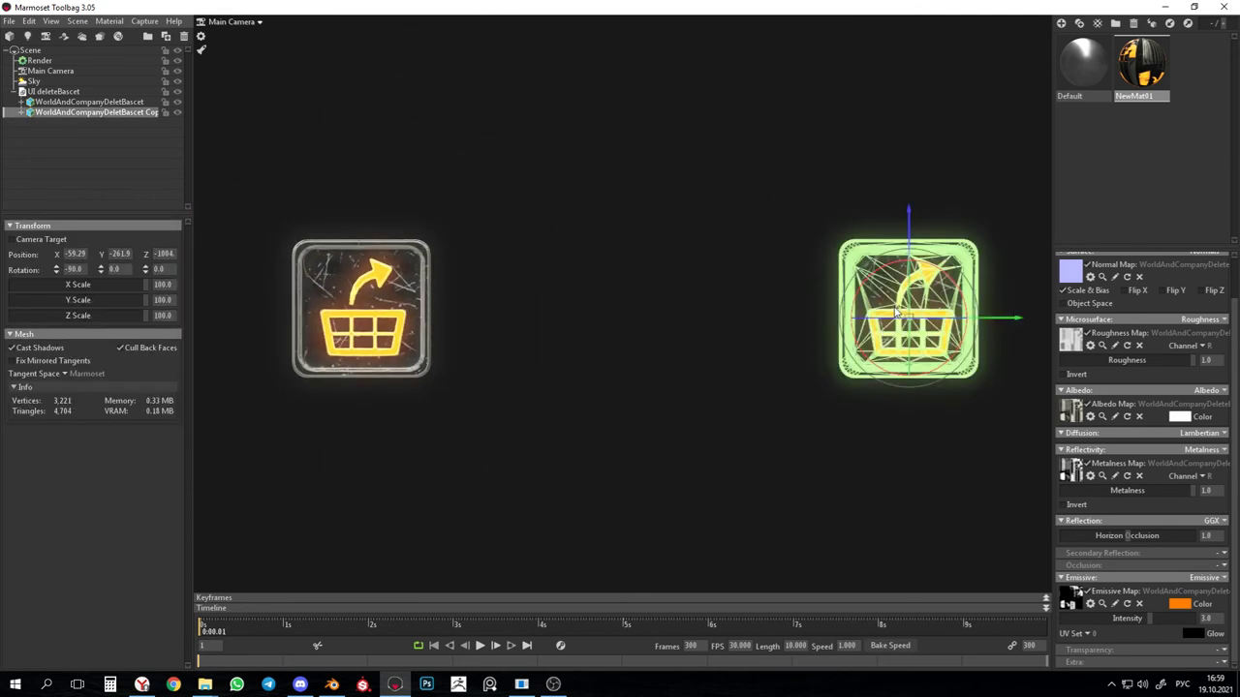
pyautogui.press('Delete')
# Frame the remaining basket button centrally in the Main Camera view and deselect it
pyautogui.scroll(3, 407, 352)
pyautogui.moveTo(407, 351); pyautogui.dragTo(920, 357, button='middle')
pyautogui.scroll(2, 489, 346)
pyautogui.moveTo(489, 346); pyautogui.dragTo(682, 347, button='middle')
pyautogui.scroll(1, 681, 347)
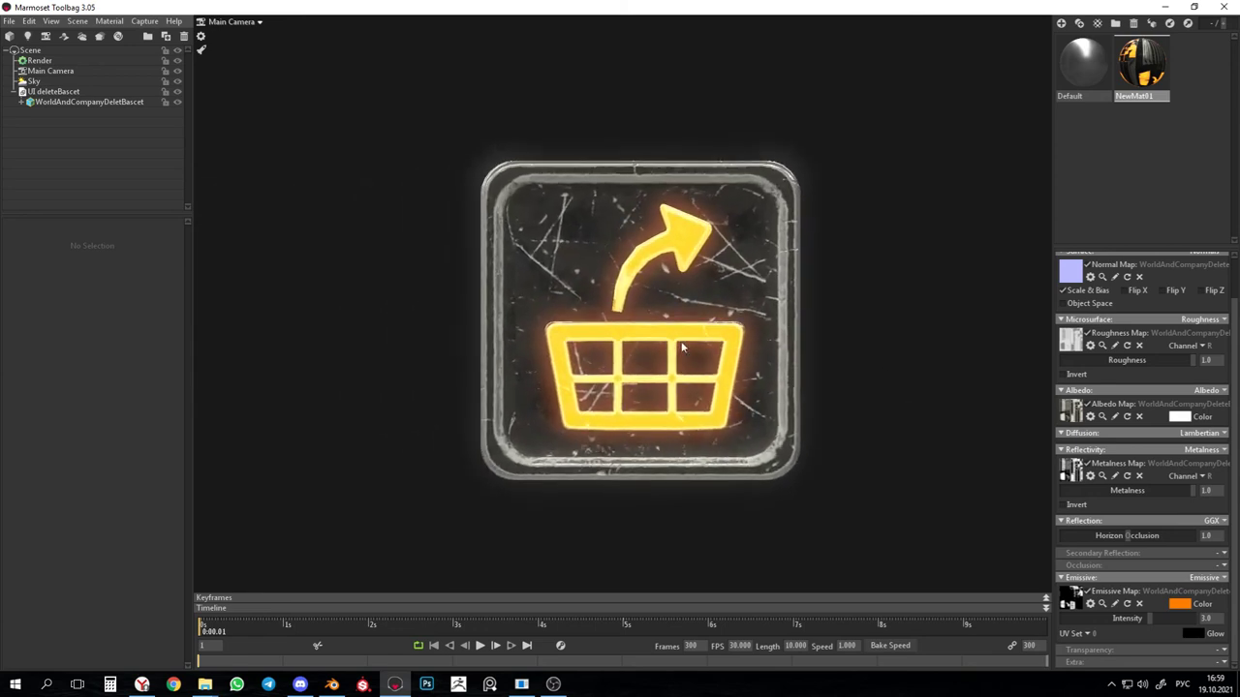
pyautogui.click(681, 346)
pyautogui.press('f')
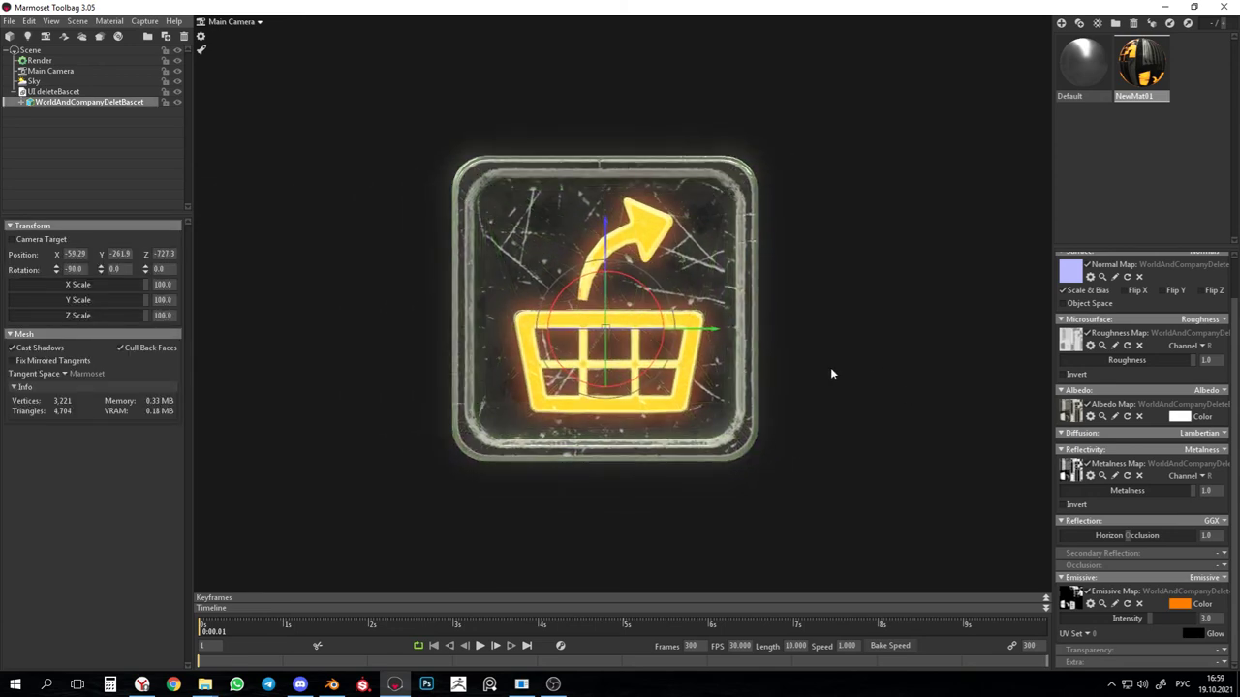
pyautogui.click(814, 379)
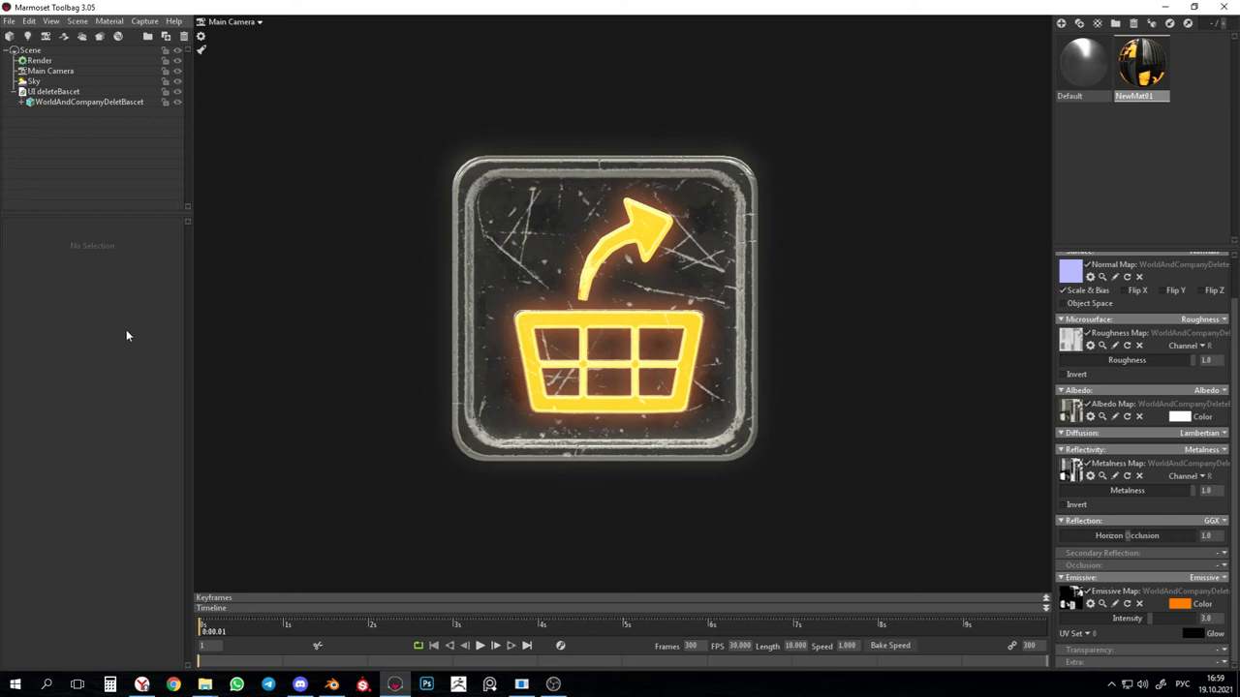
pyautogui.click(693, 372)
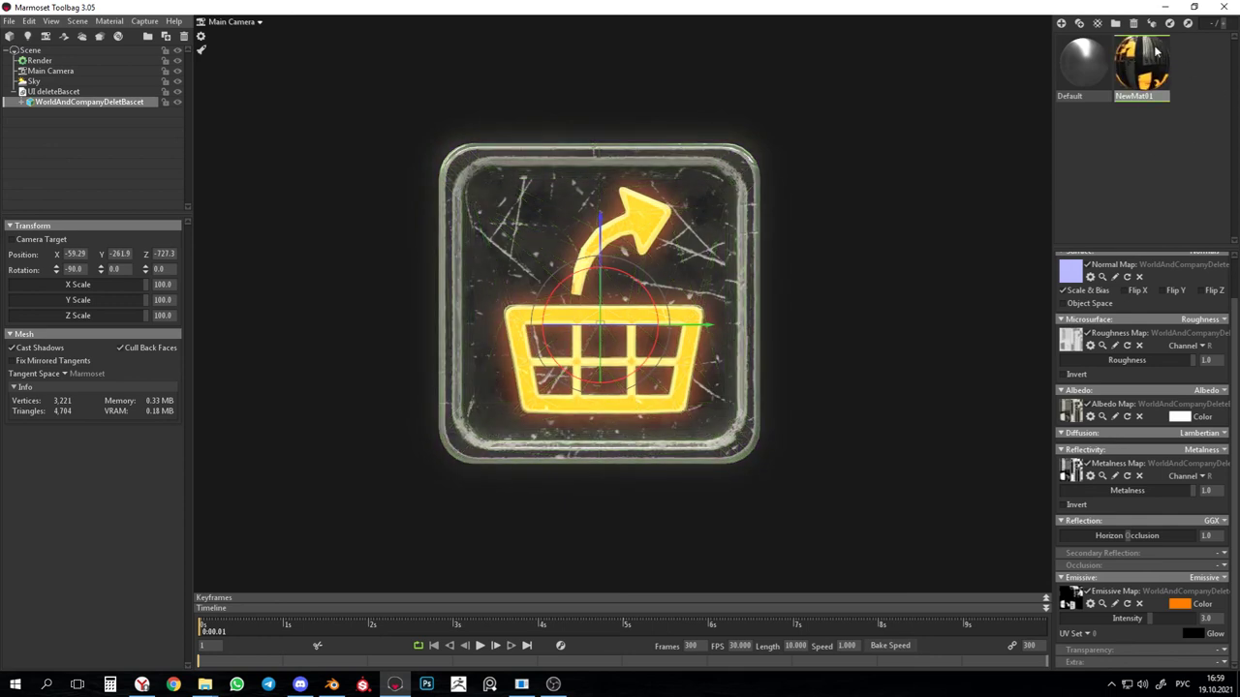
pyautogui.doubleClick(1135, 95)
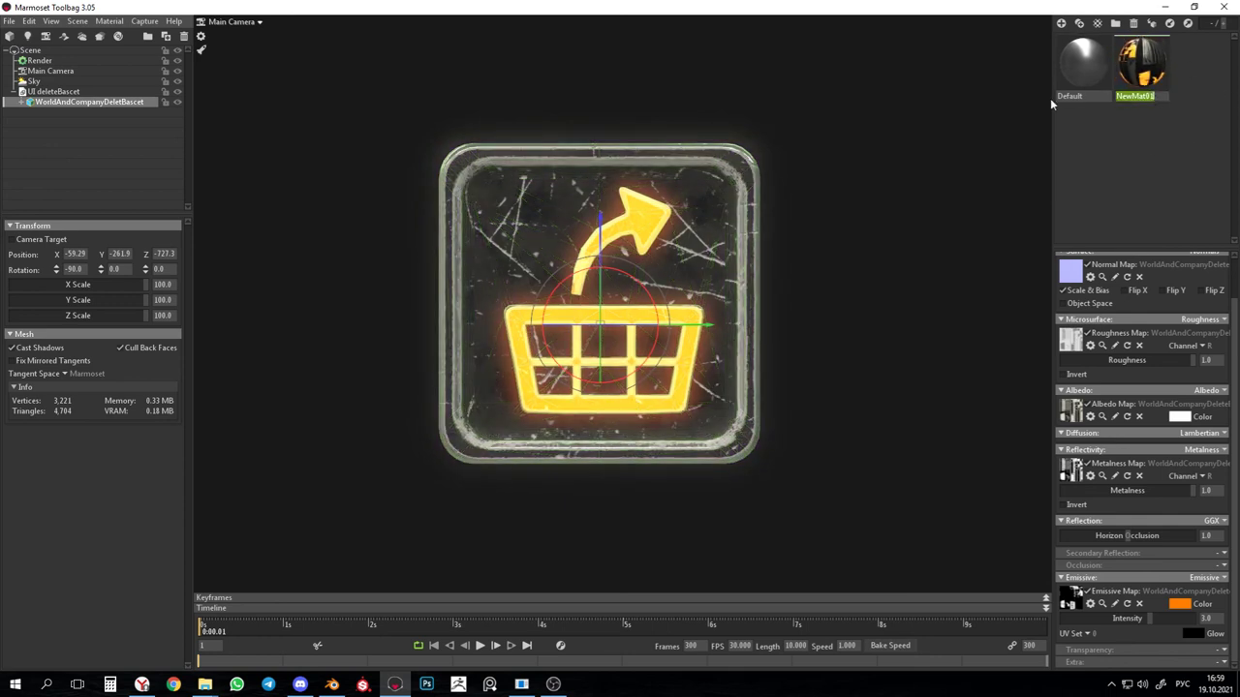
pyautogui.click(1208, 159)
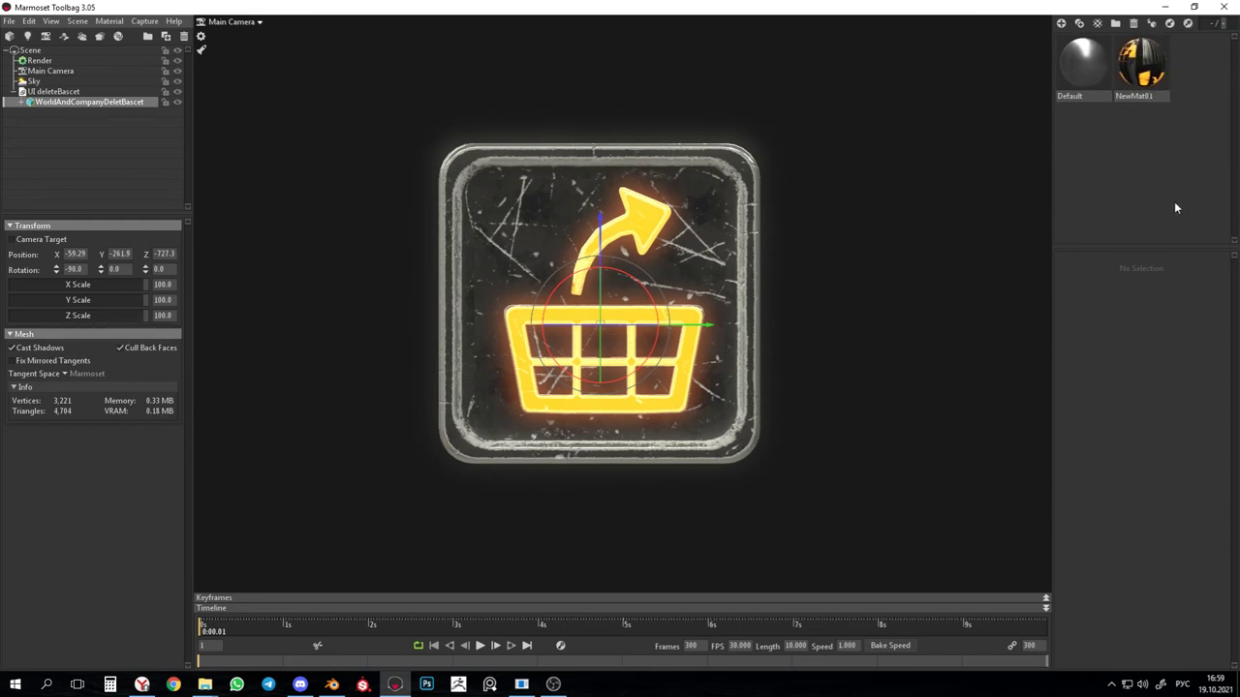
# Pick the button model's material NewMat01 and set its emissive intensity to 15
pyautogui.doubleClick(692, 376)
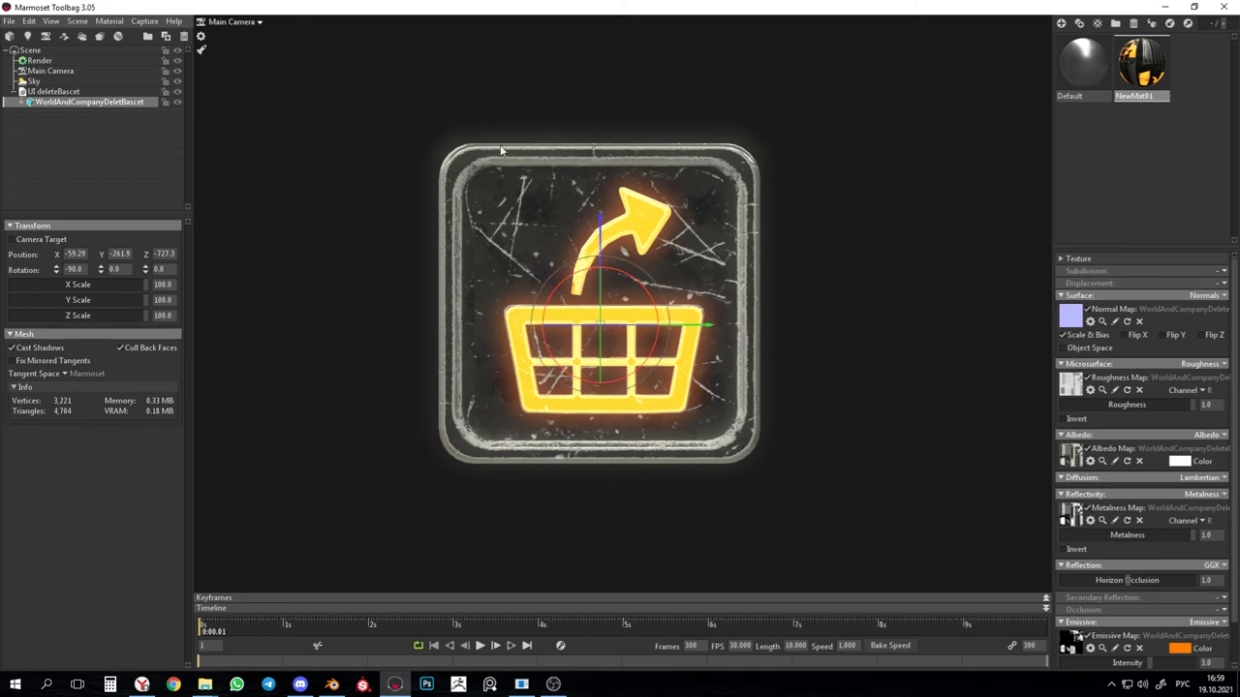
pyautogui.click(715, 406)
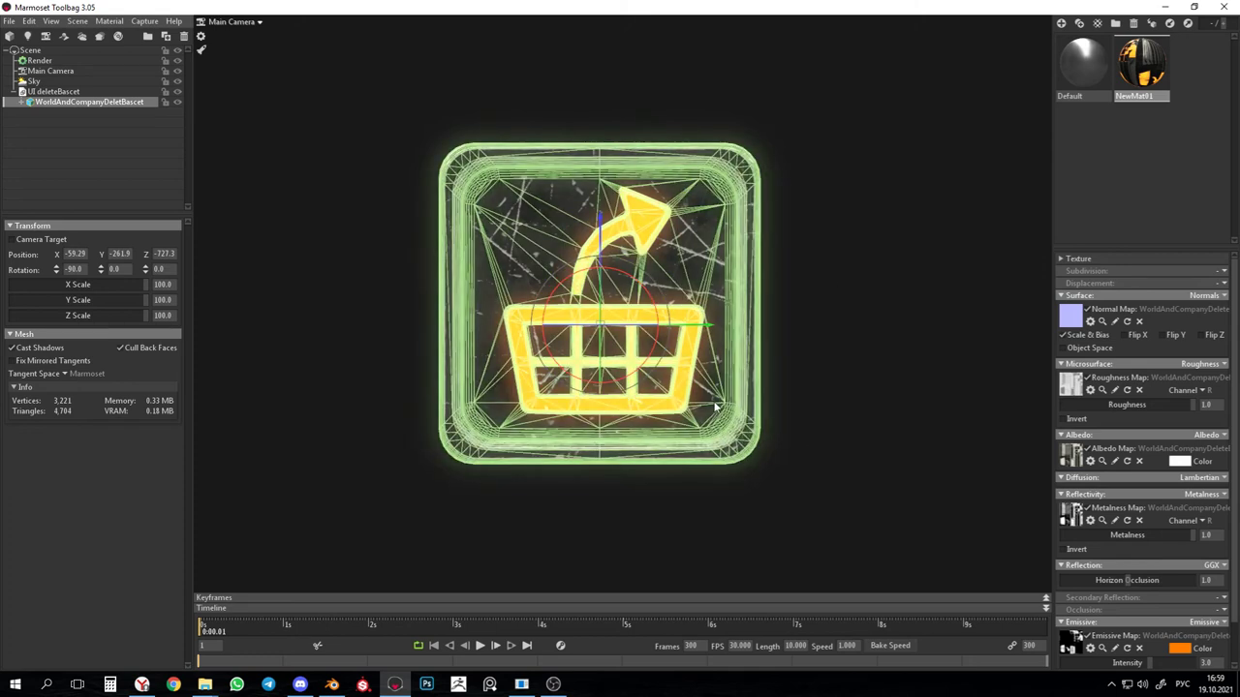
pyautogui.scroll(-2, 1138, 635)
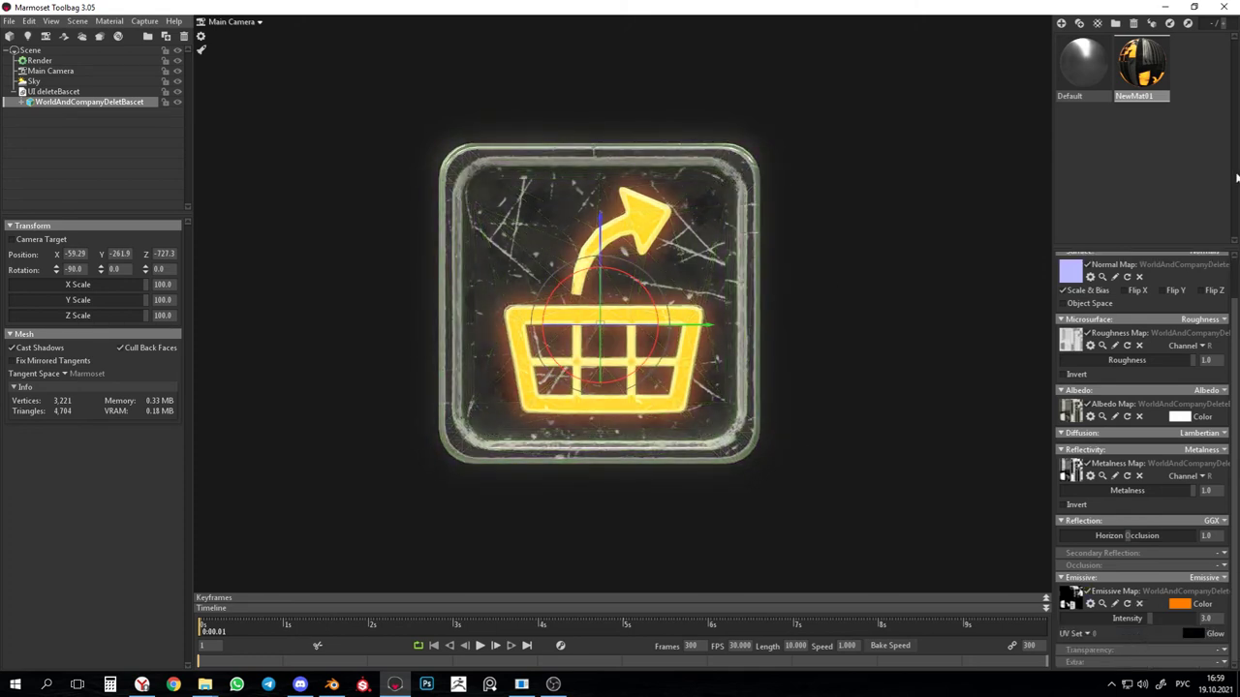
pyautogui.click(1082, 68)
pyautogui.click(706, 390)
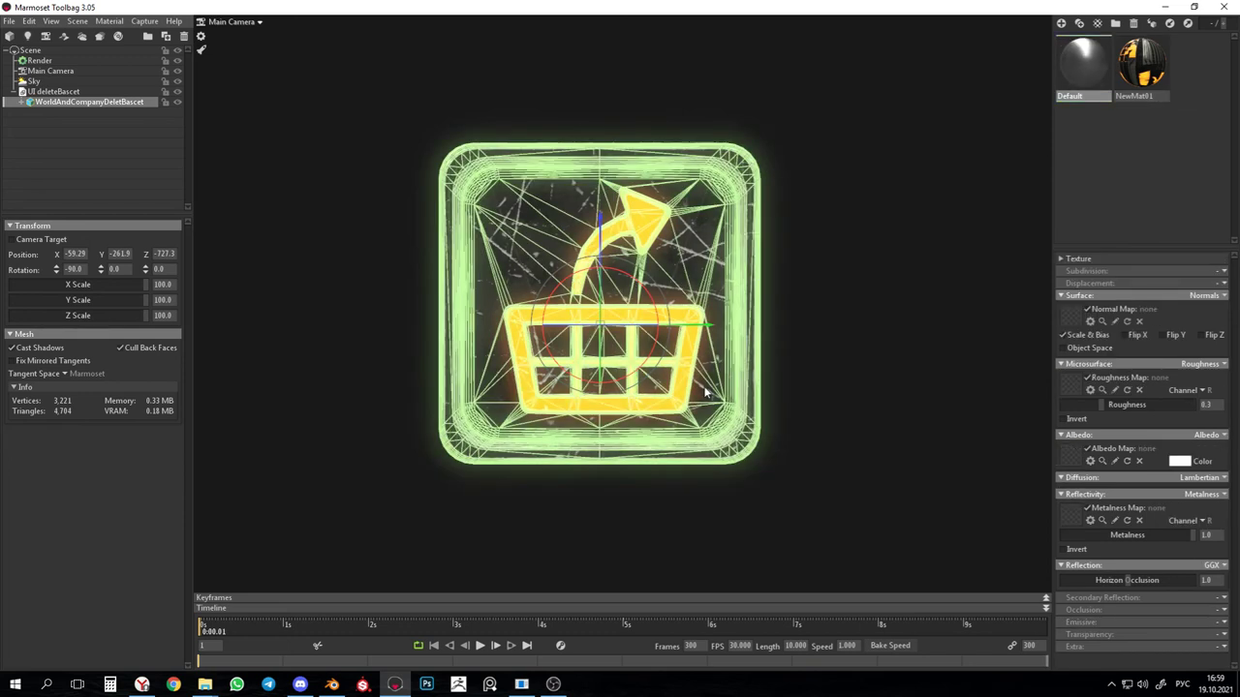
pyautogui.scroll(-1, 1225, 634)
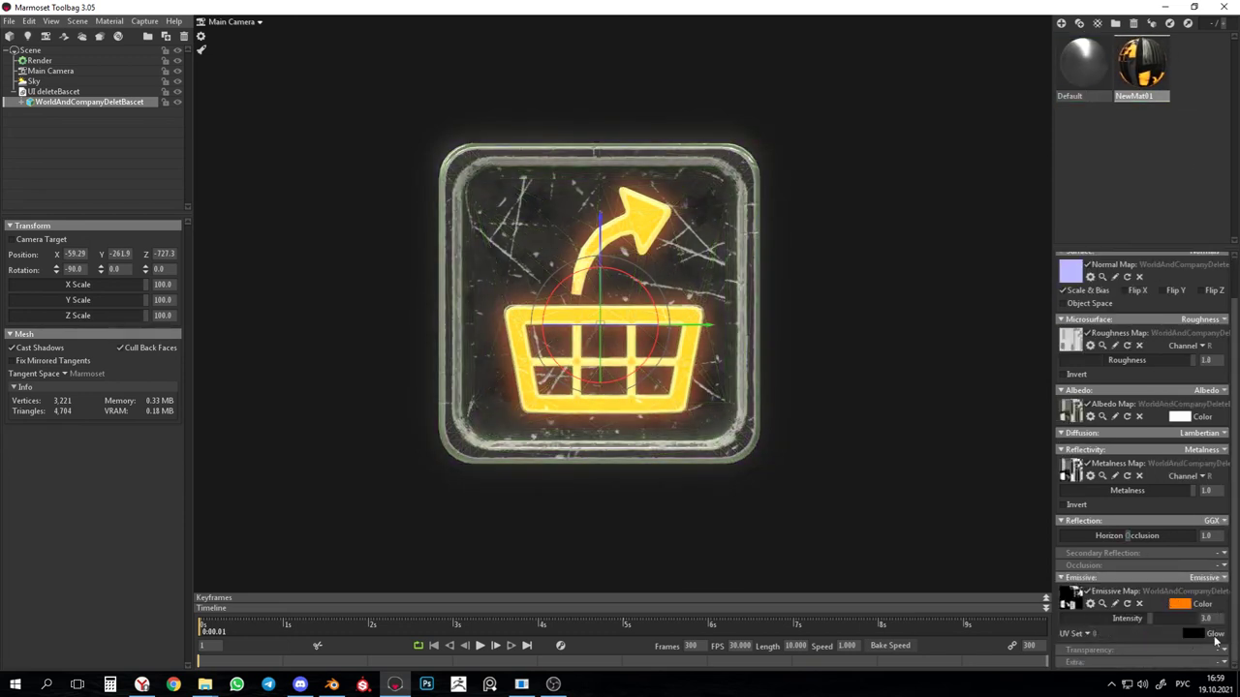
pyautogui.moveTo(1223, 616); pyautogui.dragTo(1181, 616)
pyautogui.write('15')
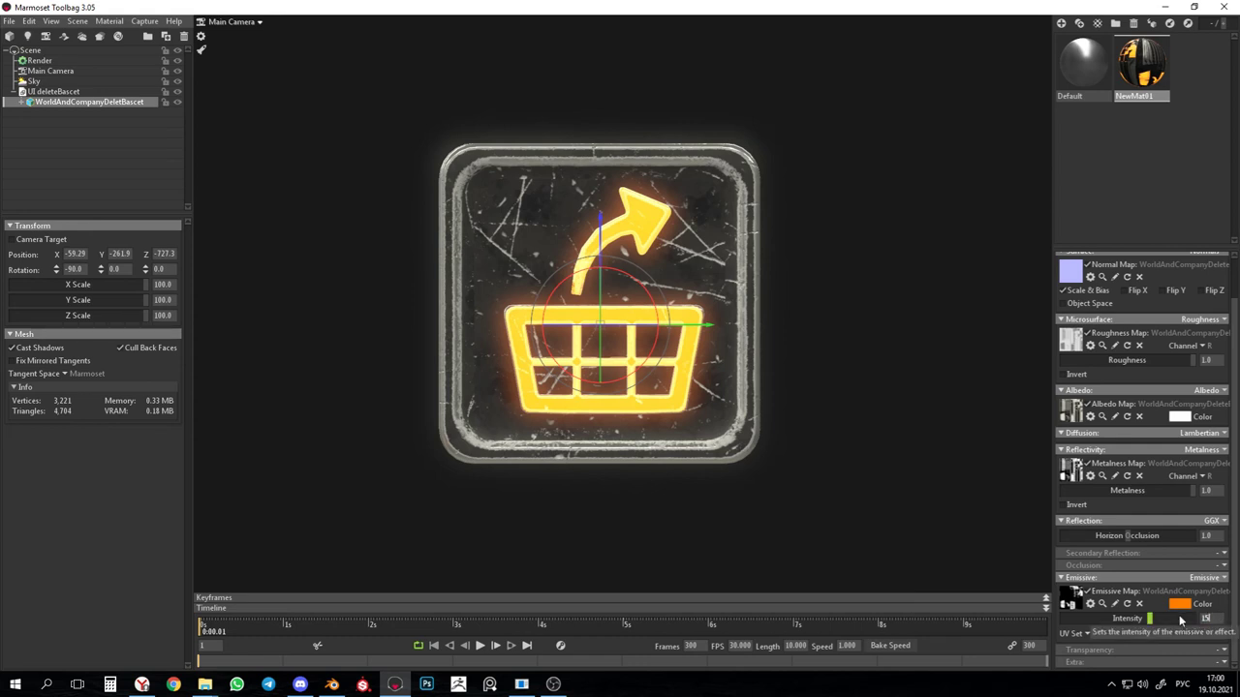
pyautogui.press('Return')
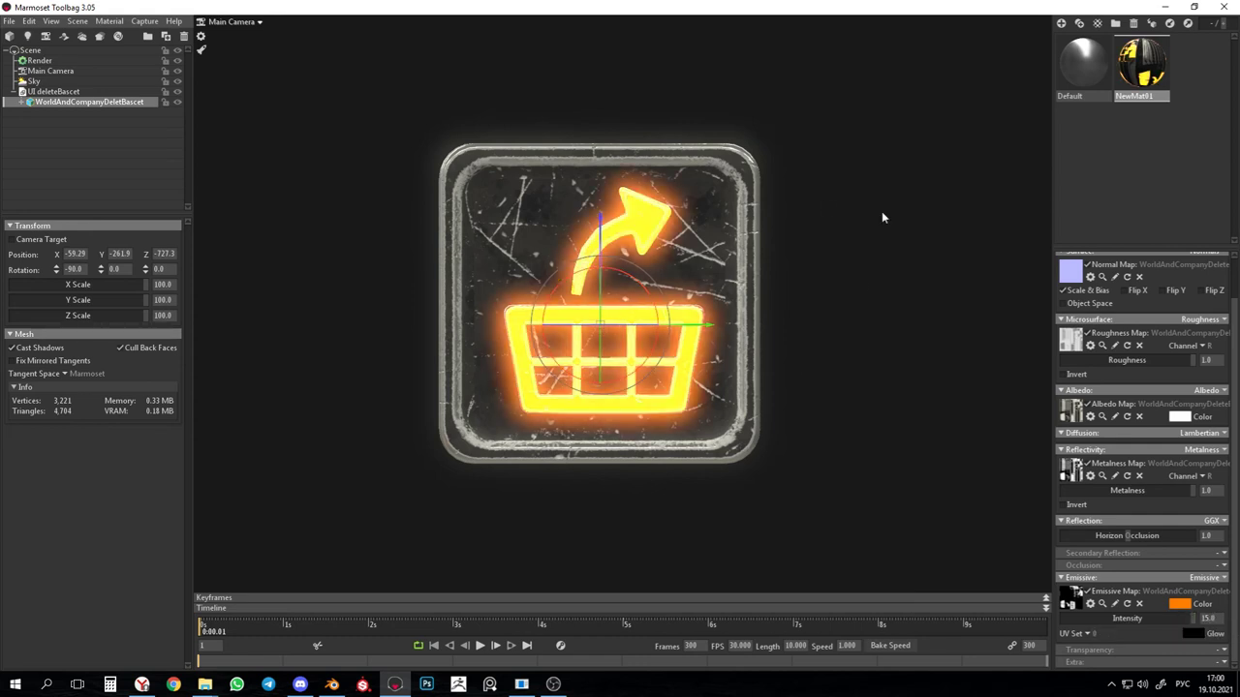
# Open NewMat01's emissive color for editing and copy the intensive light code ff5e00 from the YouTube video description in the browser
pyautogui.click(1178, 606)
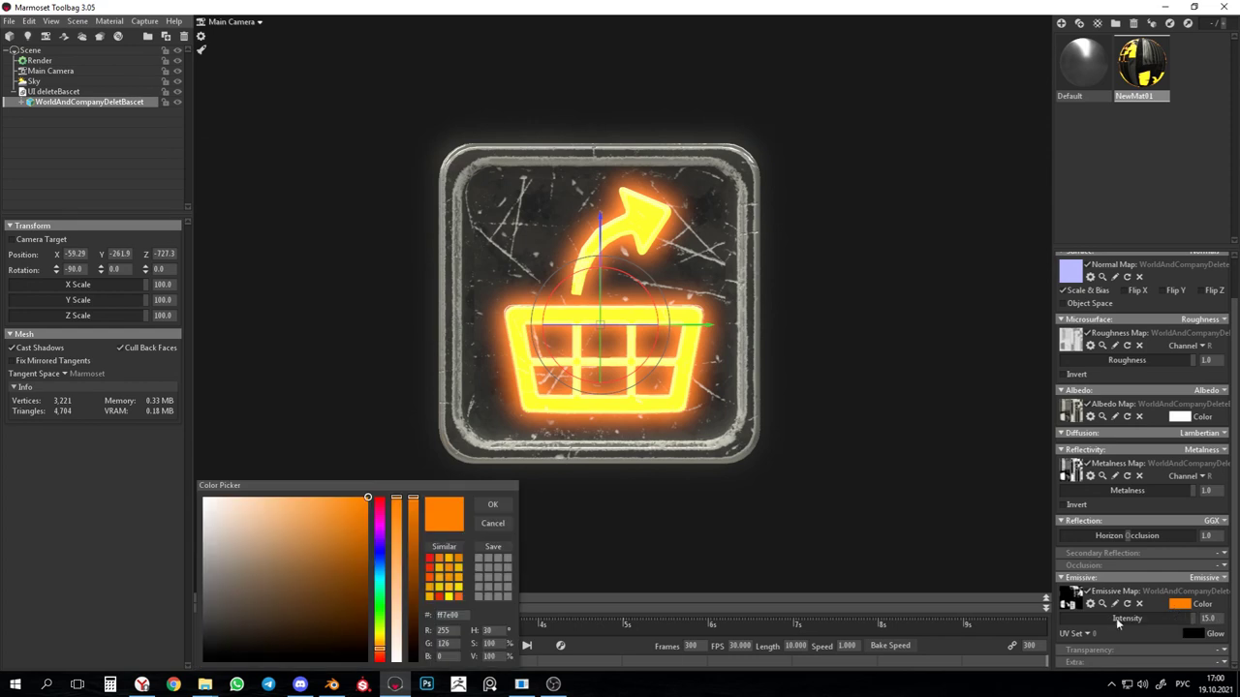
pyautogui.click(142, 684)
pyautogui.scroll(-5, 376, 583)
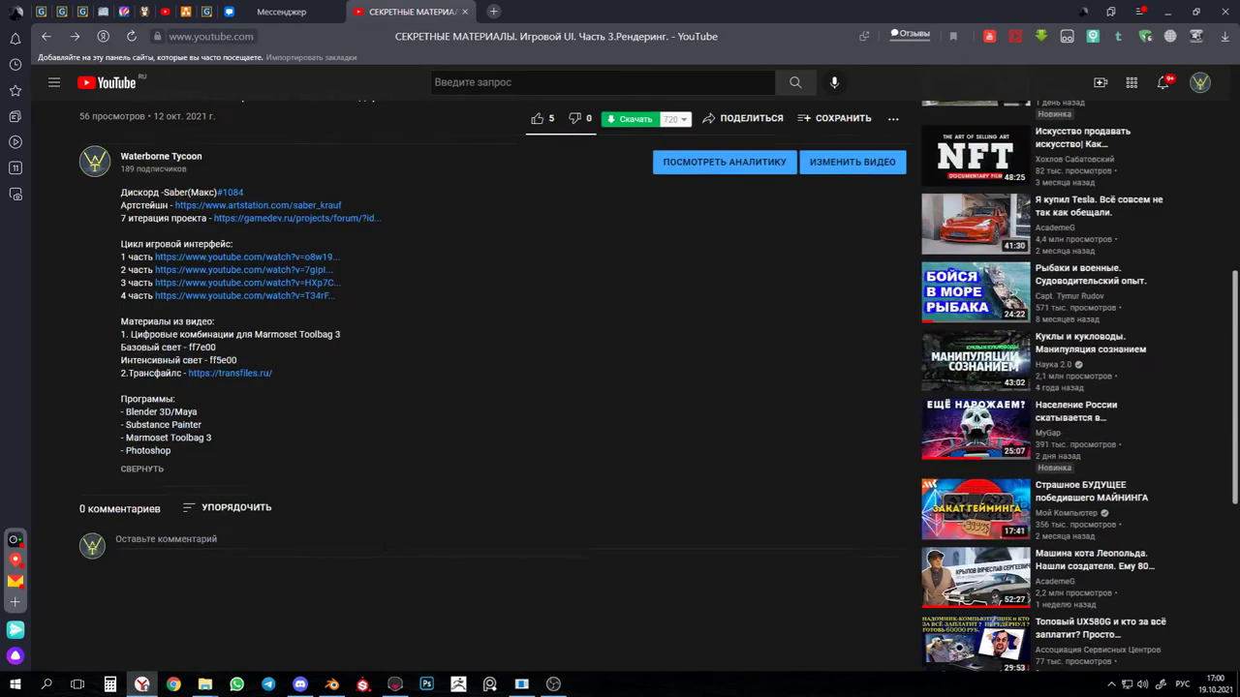
pyautogui.doubleClick(222, 360)
pyautogui.hotkey('ctrl', 'c')
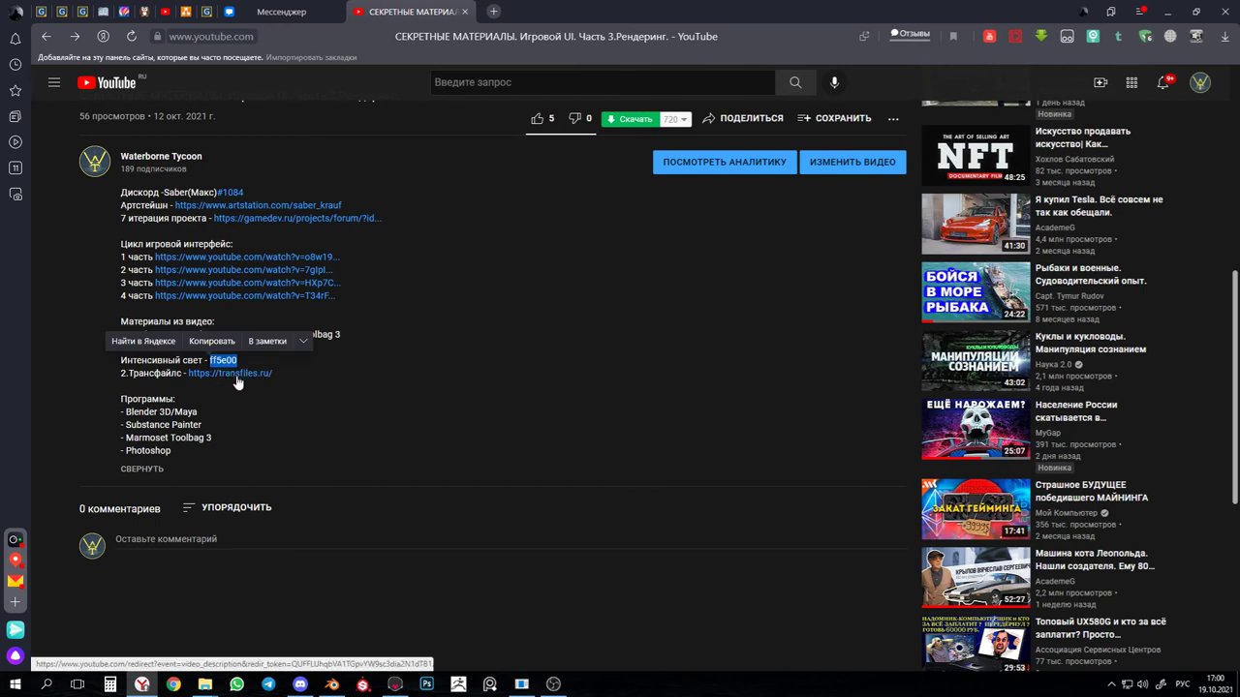
pyautogui.click(211, 341)
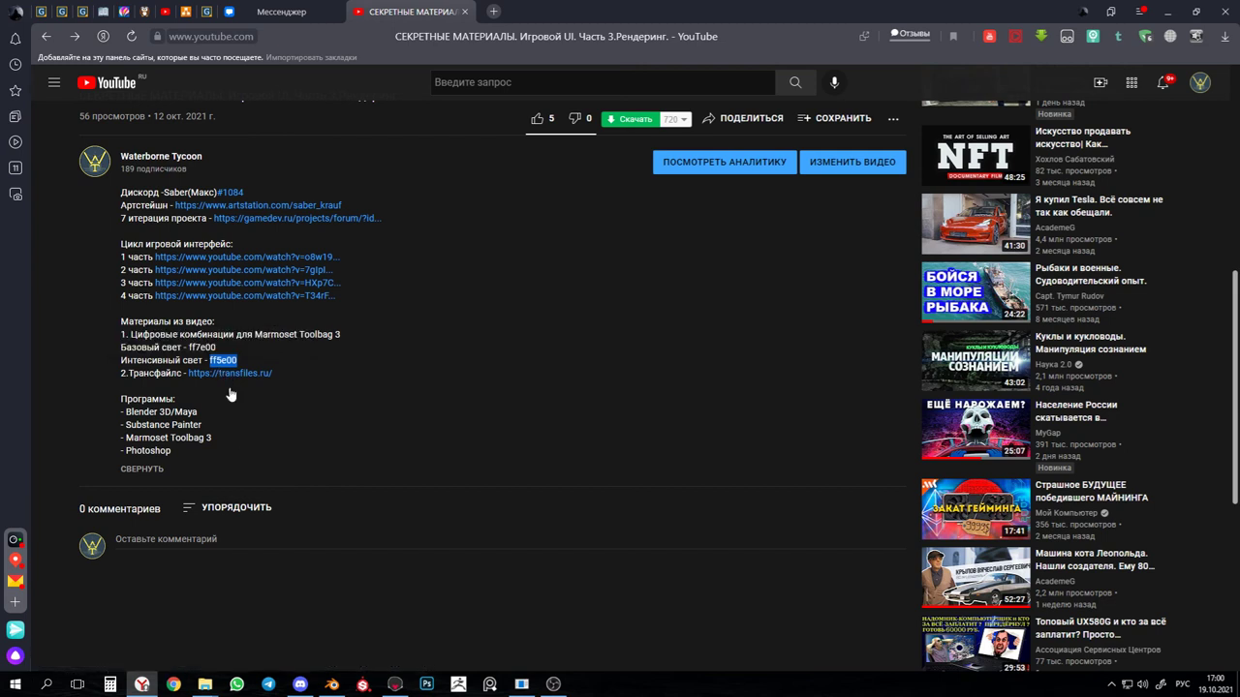
# Switch back to Marmoset Toolbag, set the material's emissive color to ff5e00, and deselect the button model
pyautogui.click(394, 684)
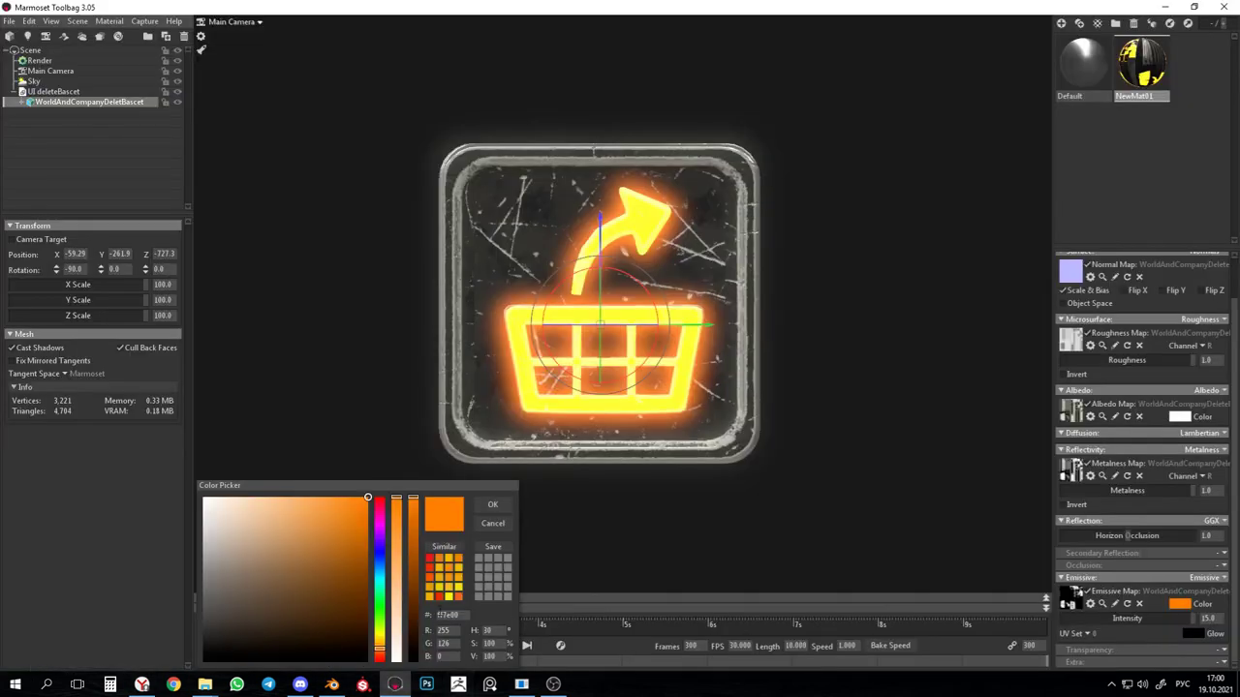
pyautogui.moveTo(465, 613); pyautogui.dragTo(425, 620)
pyautogui.hotkey('ctrl', 'v')
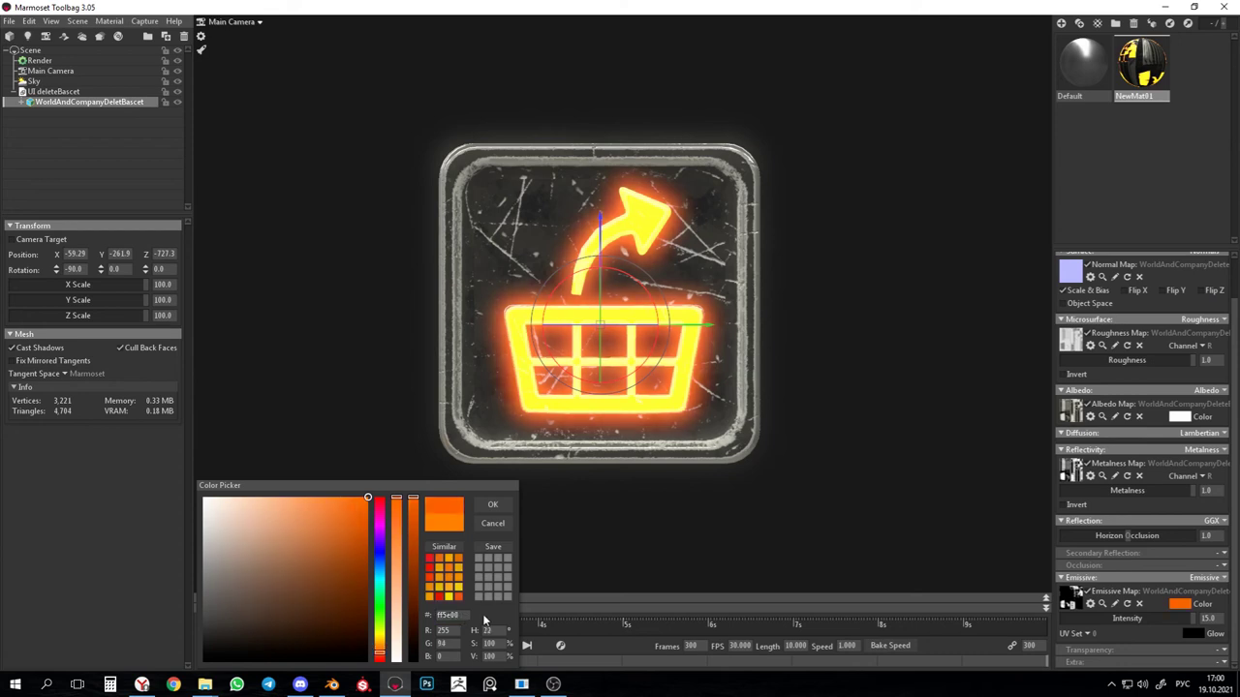
pyautogui.click(492, 504)
pyautogui.moveTo(844, 402); pyautogui.dragTo(785, 371, button='right')
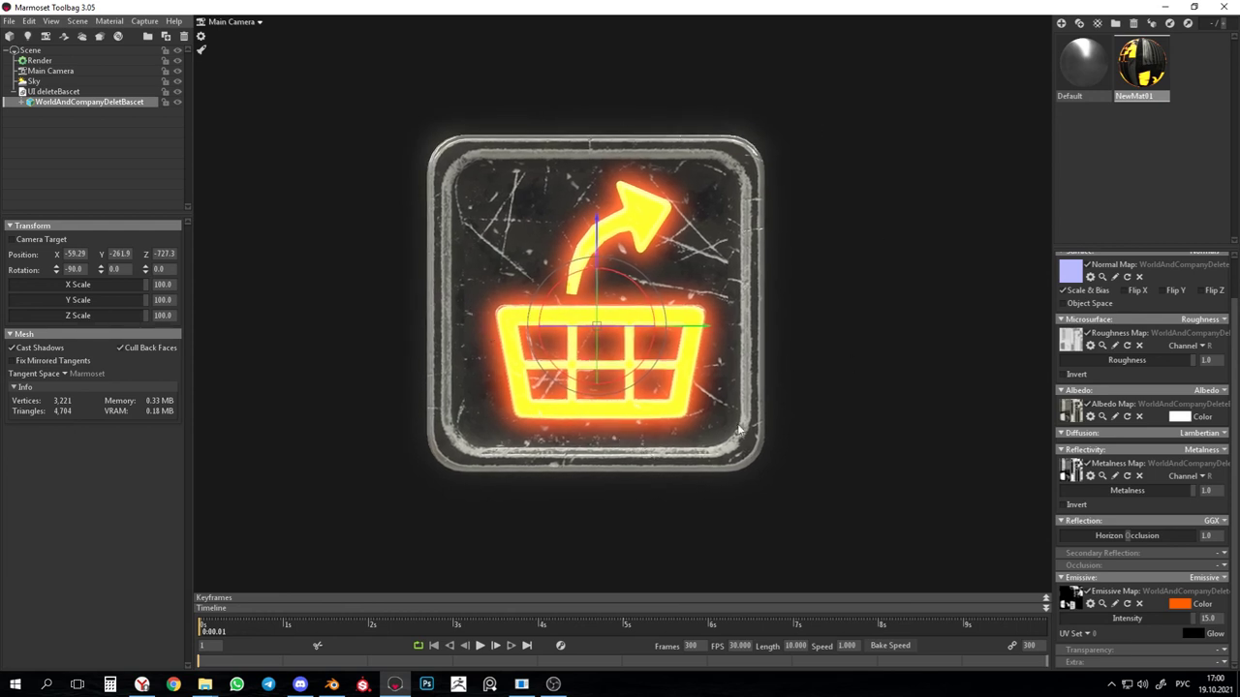
pyautogui.click(875, 387)
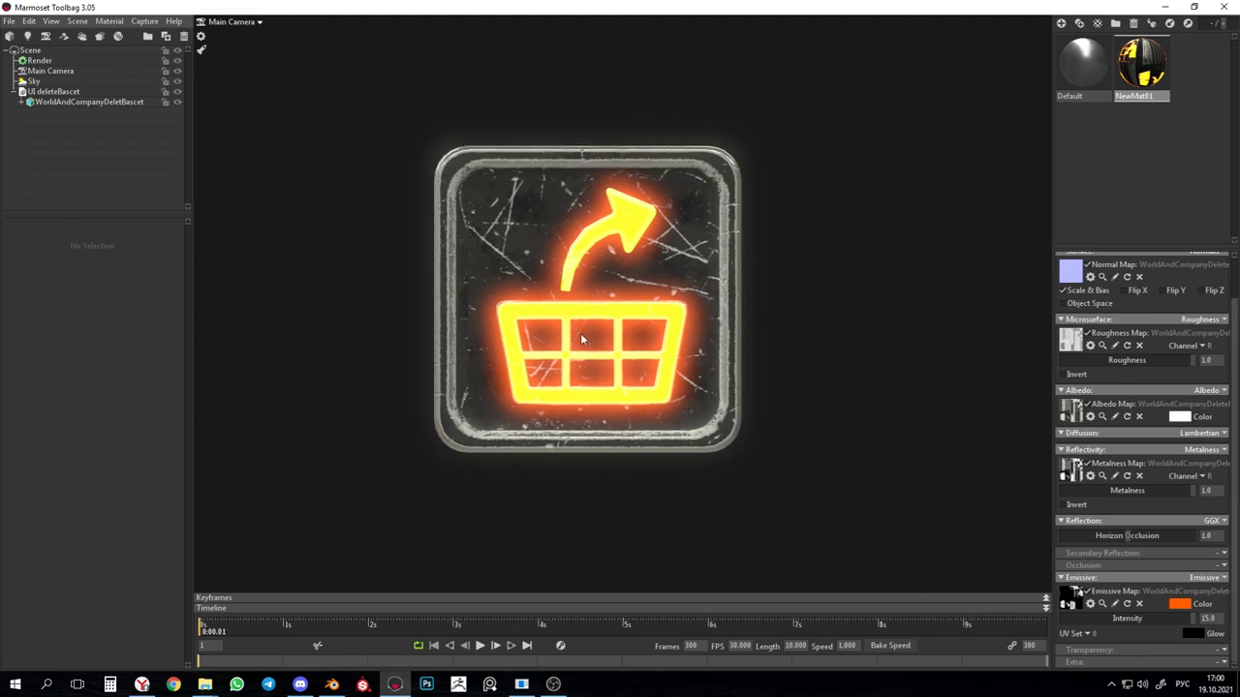
# Raise the Main Camera's bloom size to about 0.206
pyautogui.click(51, 71)
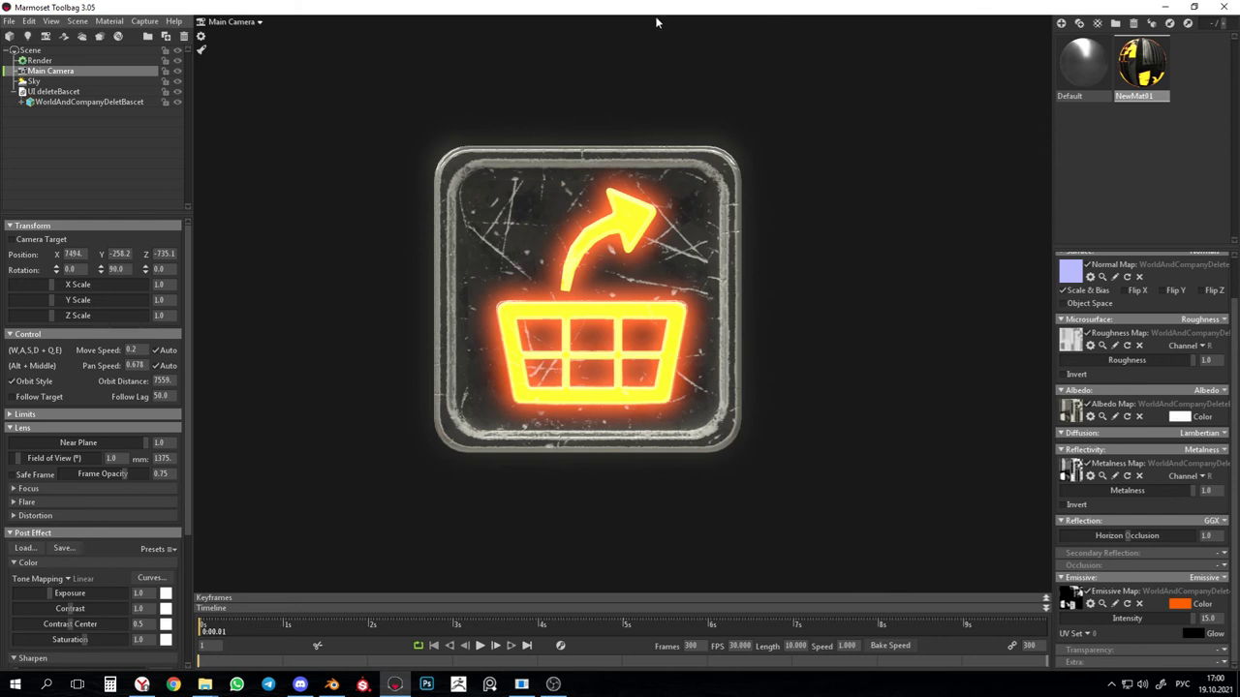
pyautogui.scroll(-5, 150, 379)
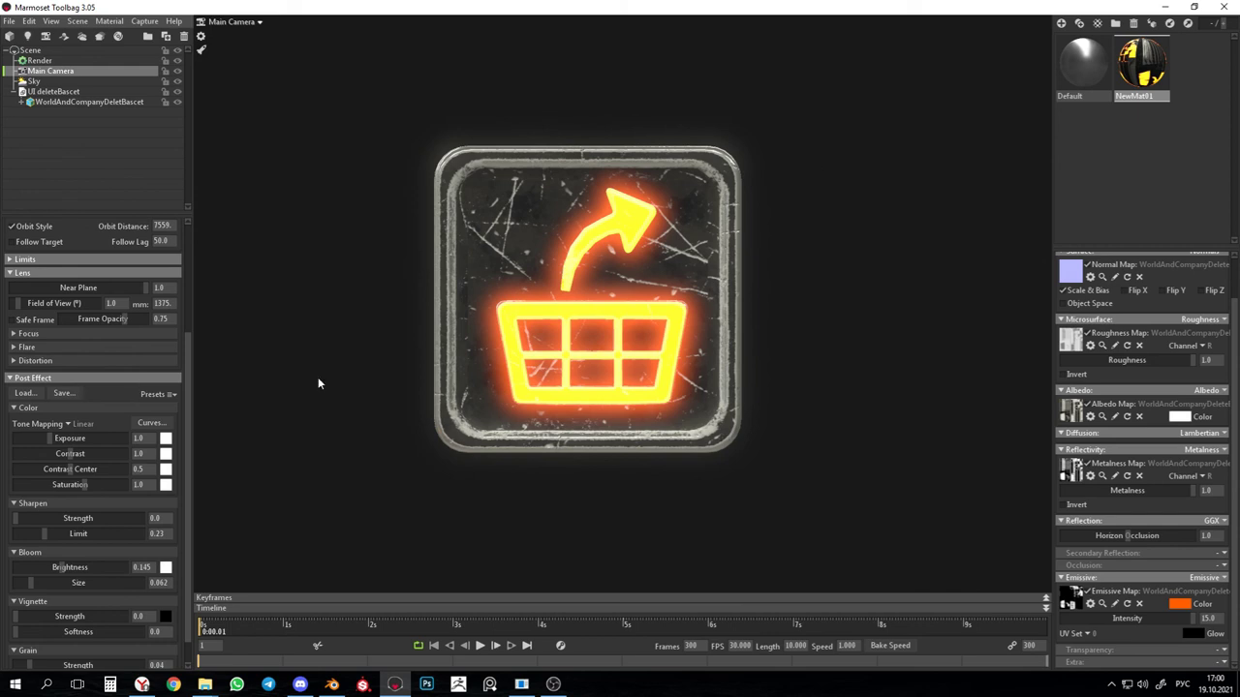
pyautogui.scroll(-1, 74, 470)
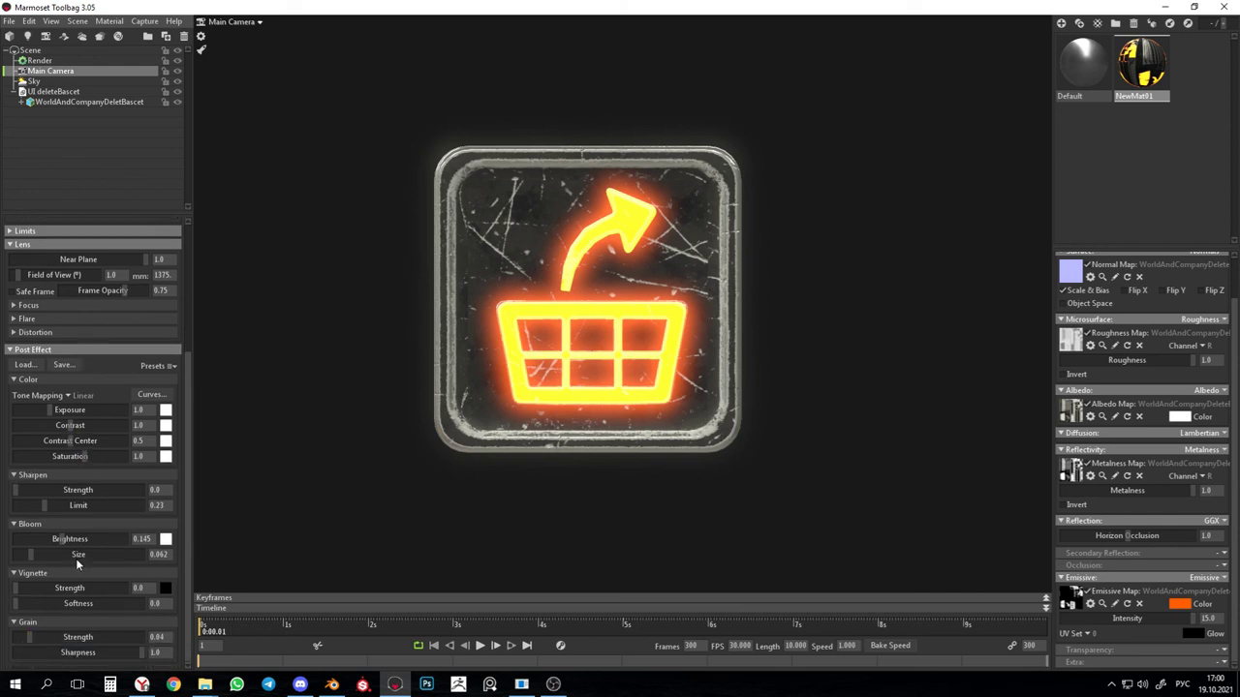
pyautogui.moveTo(30, 554); pyautogui.dragTo(68, 560)
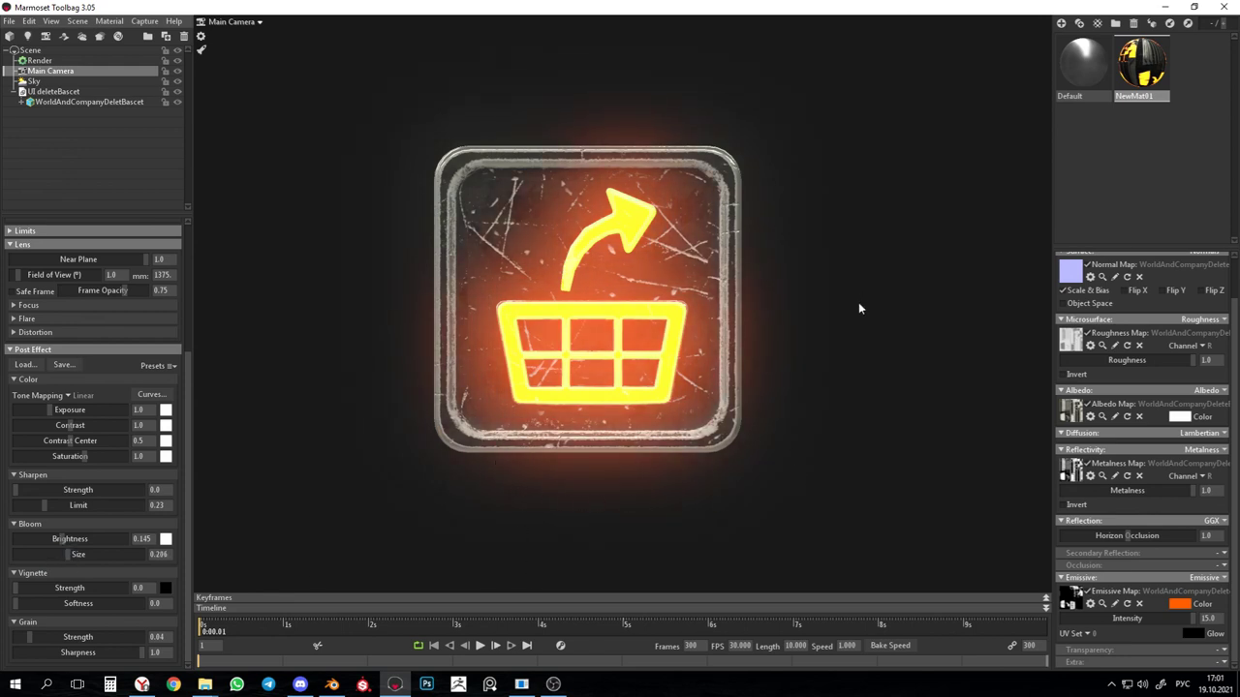
# Examine the glow around the basket button from near and far, ending with the whole button in view
pyautogui.scroll(2, 691, 375)
pyautogui.scroll(-5, 705, 388)
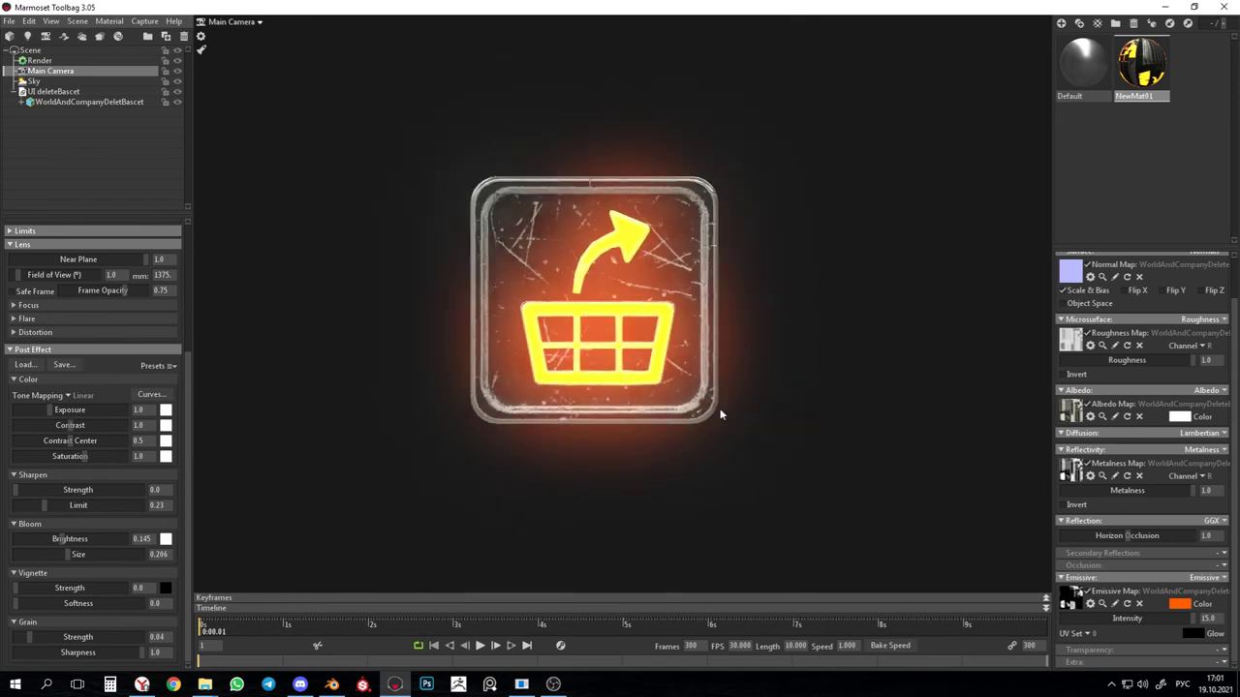
pyautogui.scroll(5, 717, 415)
pyautogui.scroll(4, 625, 475)
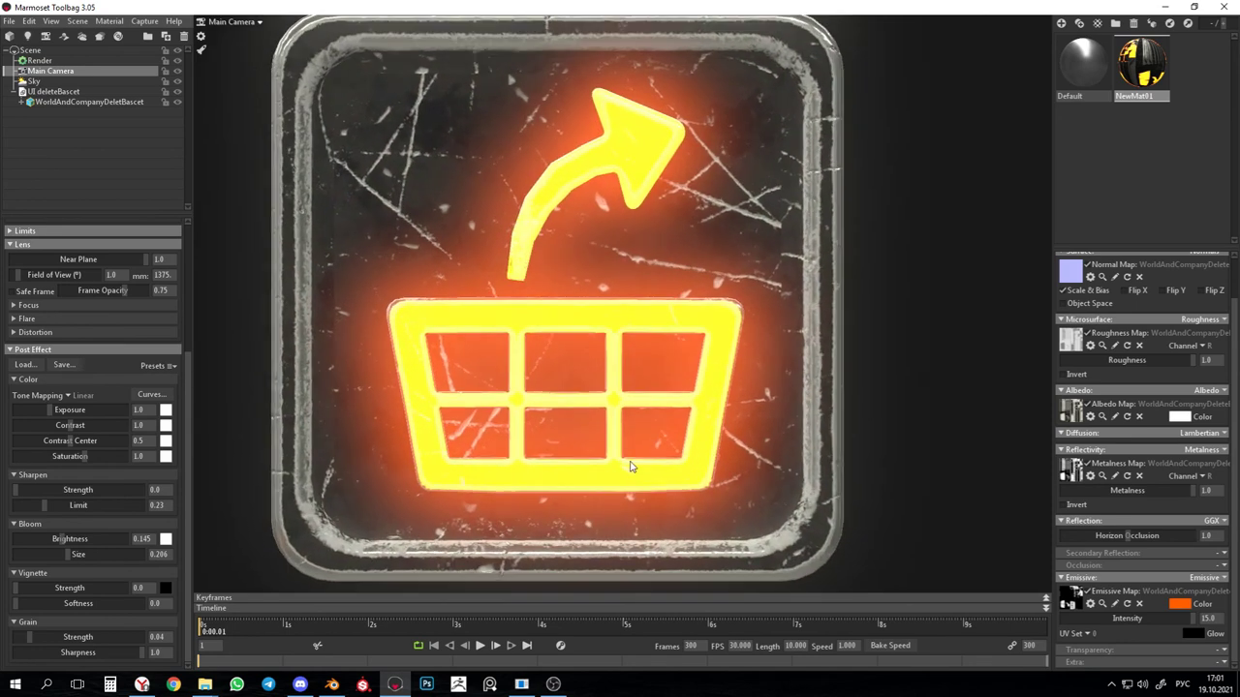
pyautogui.scroll(-4, 631, 467)
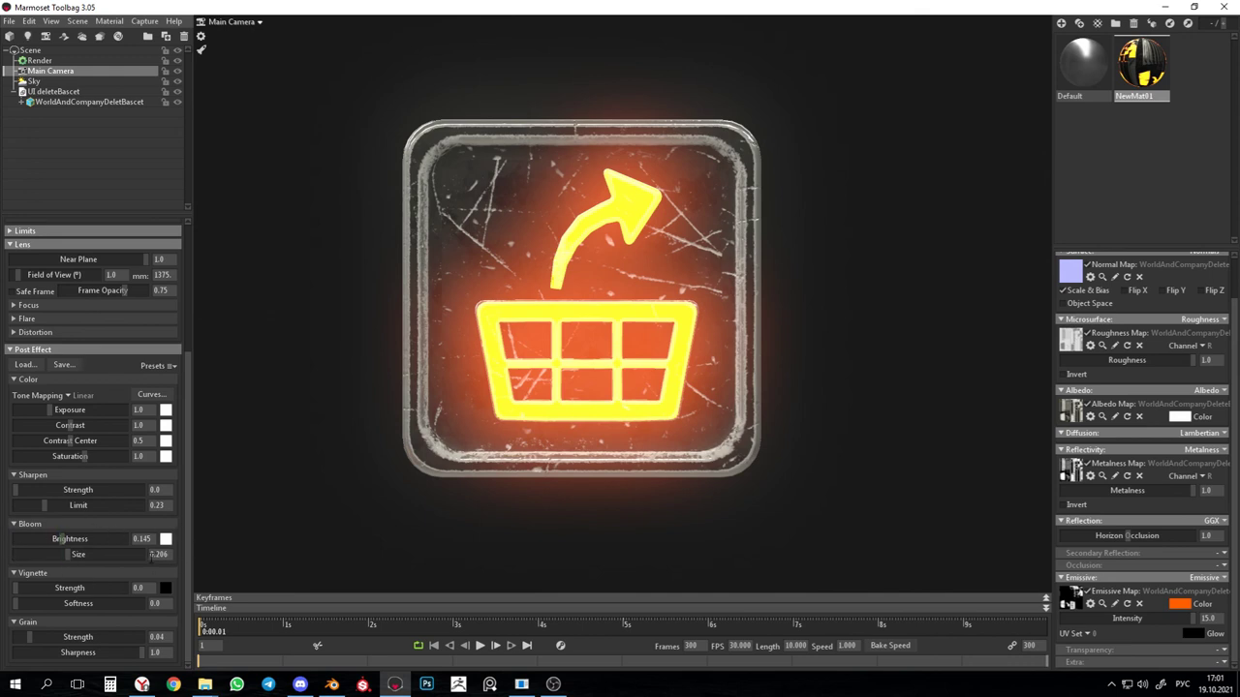
pyautogui.scroll(-3, 716, 385)
pyautogui.scroll(3, 722, 387)
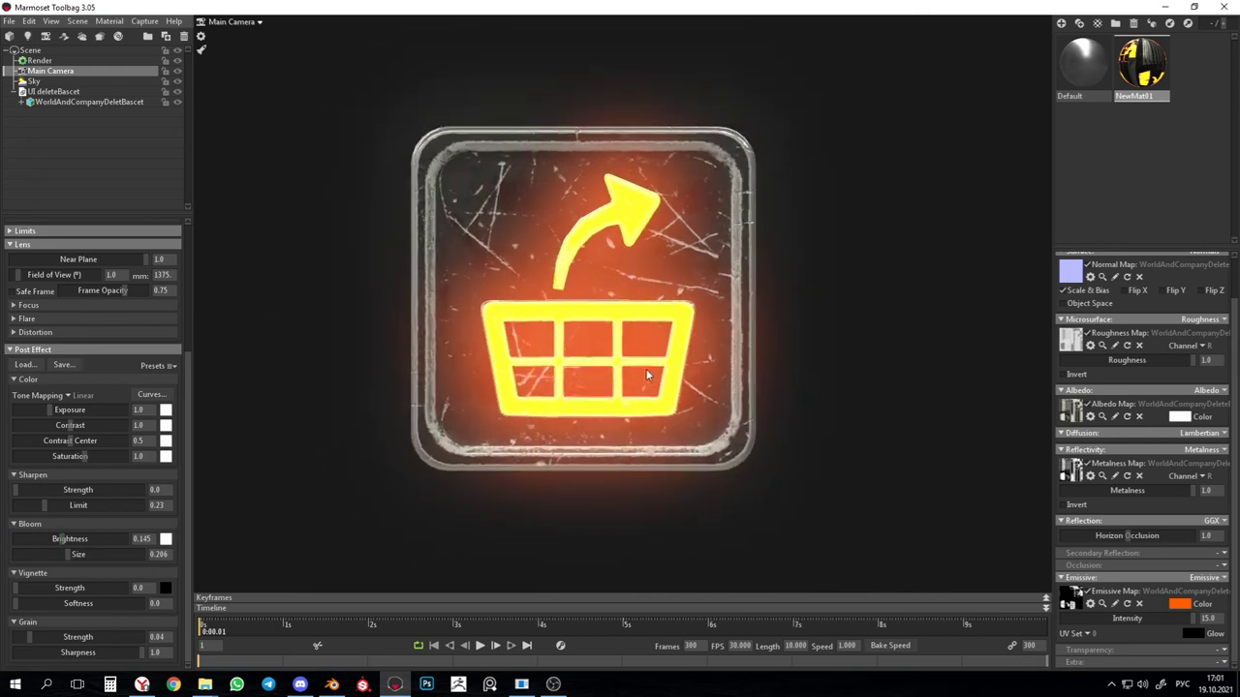
pyautogui.moveTo(753, 322); pyautogui.dragTo(776, 323, button='middle')
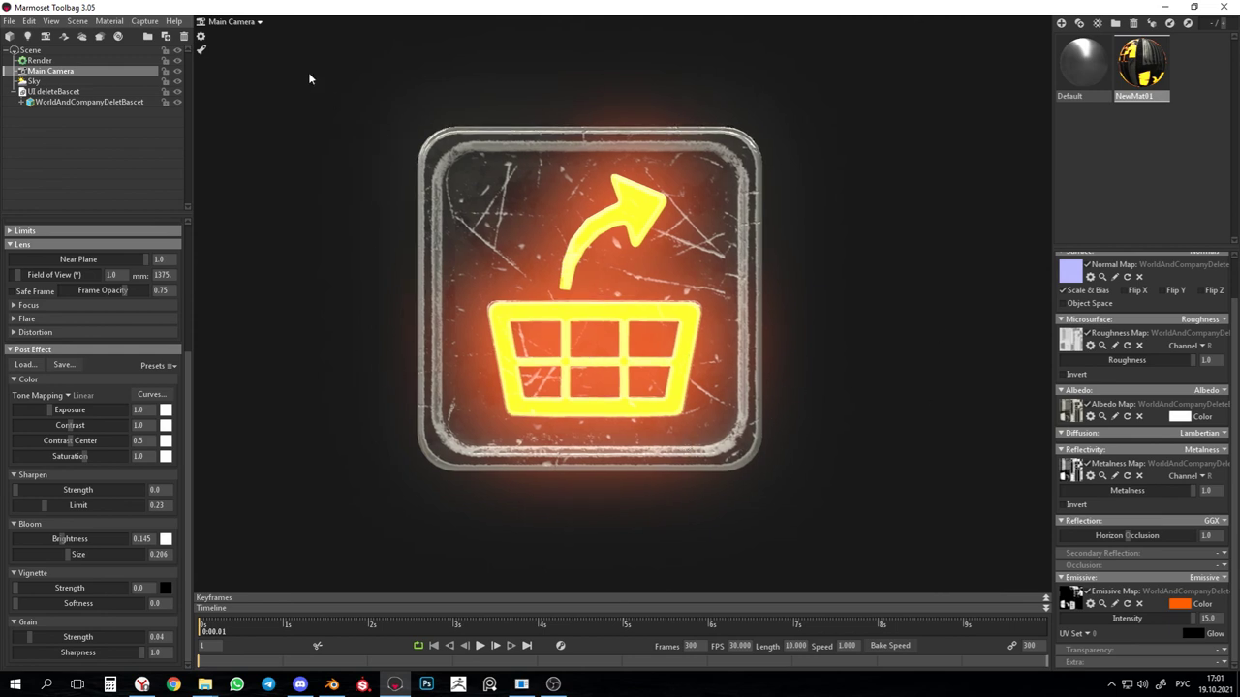
# Set the image output folder in the preferences to 211013ActiveLight inside R 21 10 13 PNG
pyautogui.click(30, 21)
pyautogui.click(62, 118)
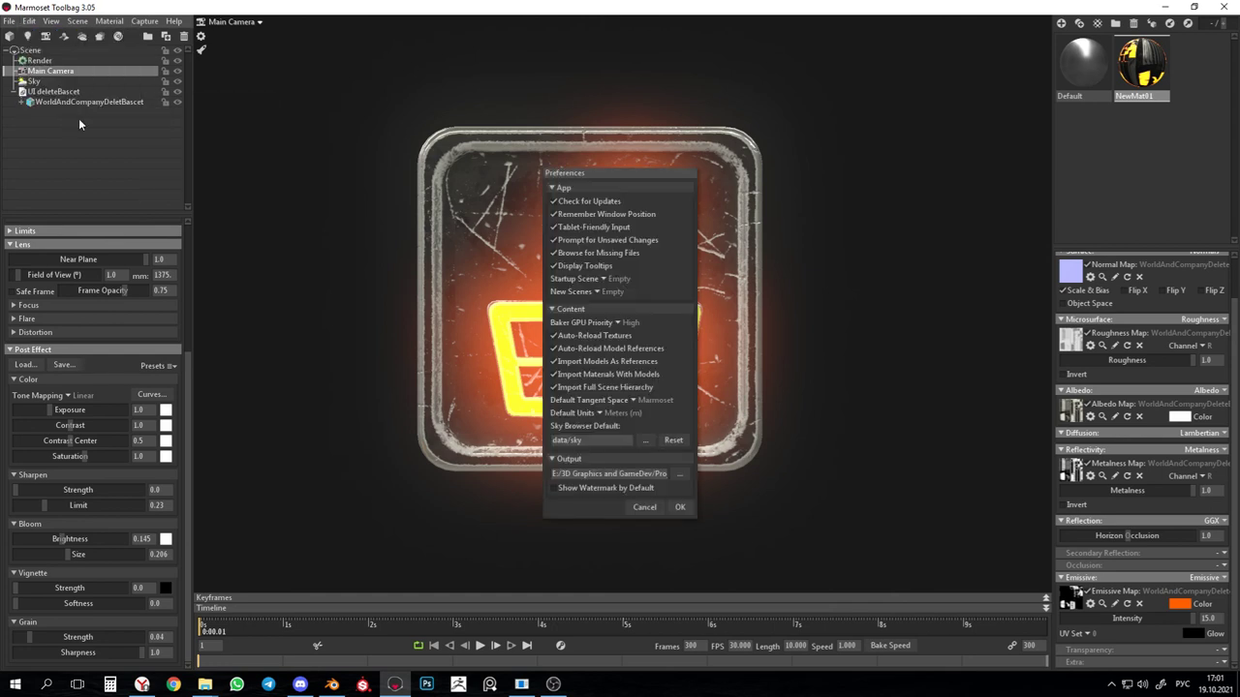
pyautogui.click(681, 474)
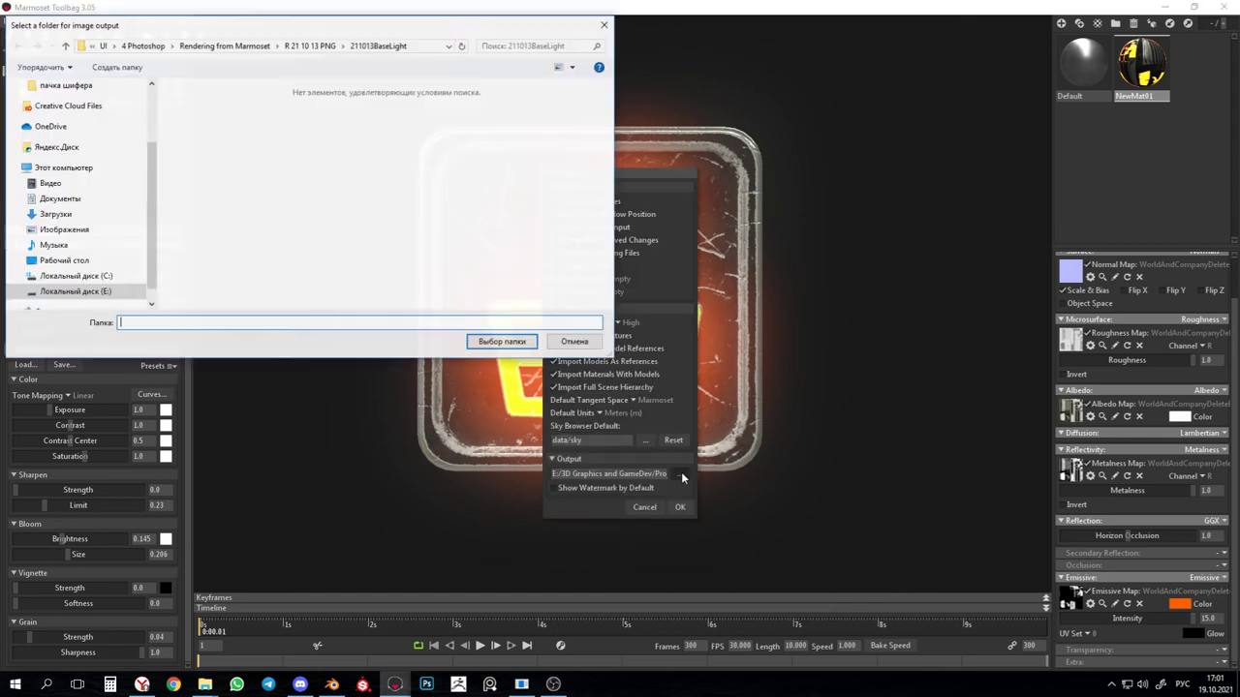
pyautogui.click(320, 46)
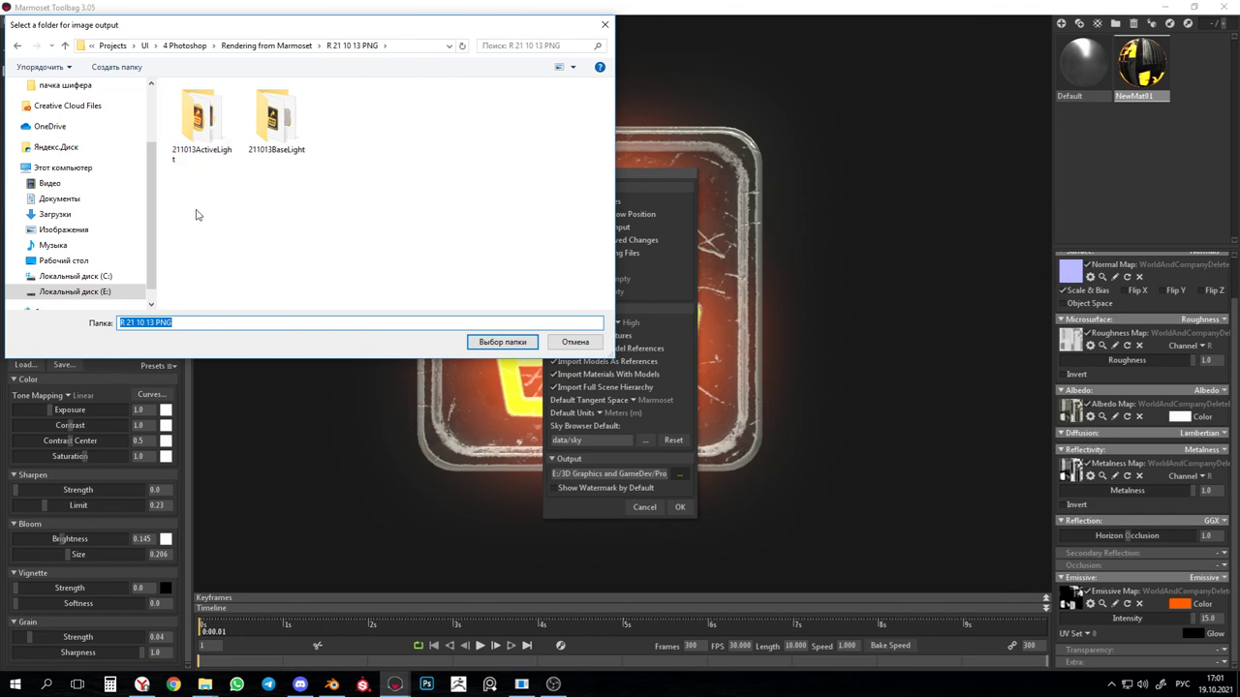
pyautogui.doubleClick(219, 131)
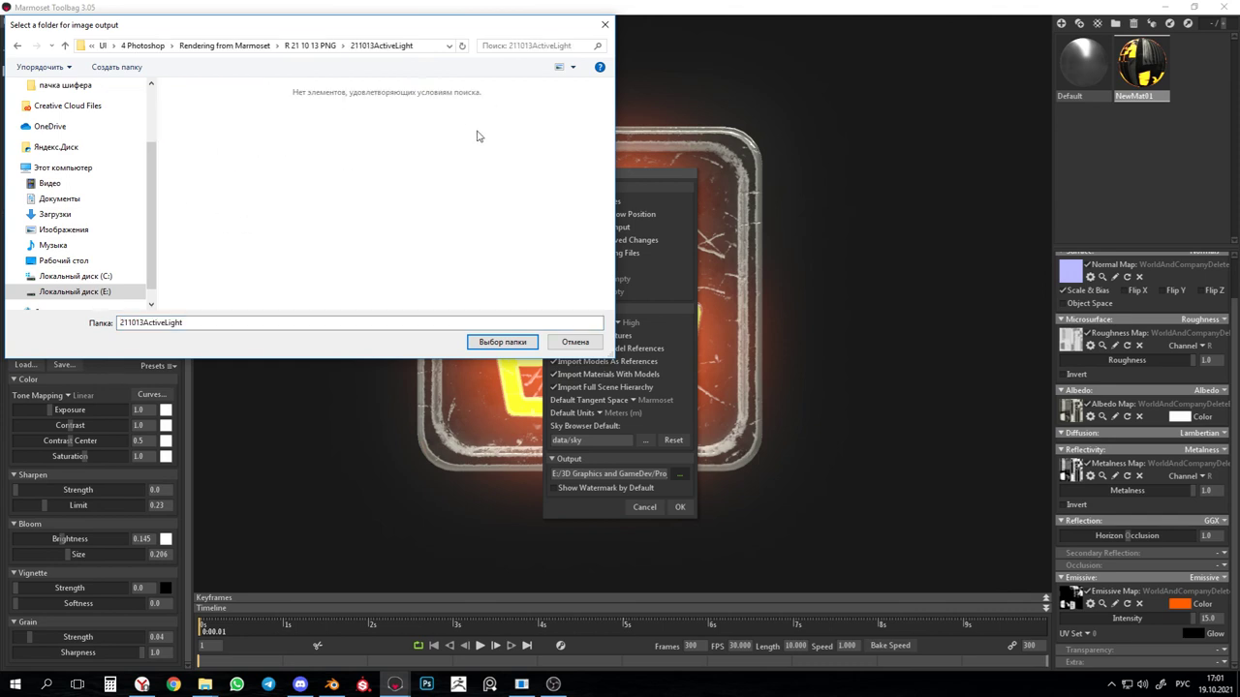
pyautogui.click(503, 344)
pyautogui.click(679, 508)
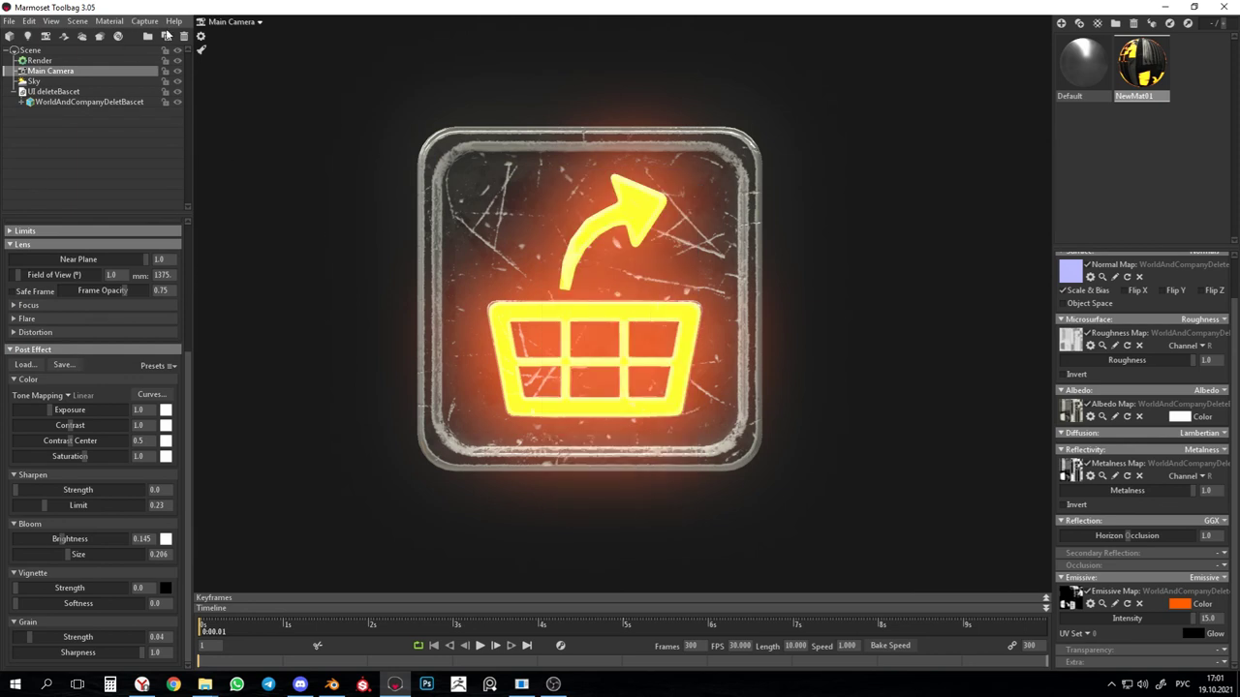
# Deselect the Main Camera and centre the glowing basket button in the viewport
pyautogui.click(144, 21)
pyautogui.click(894, 345)
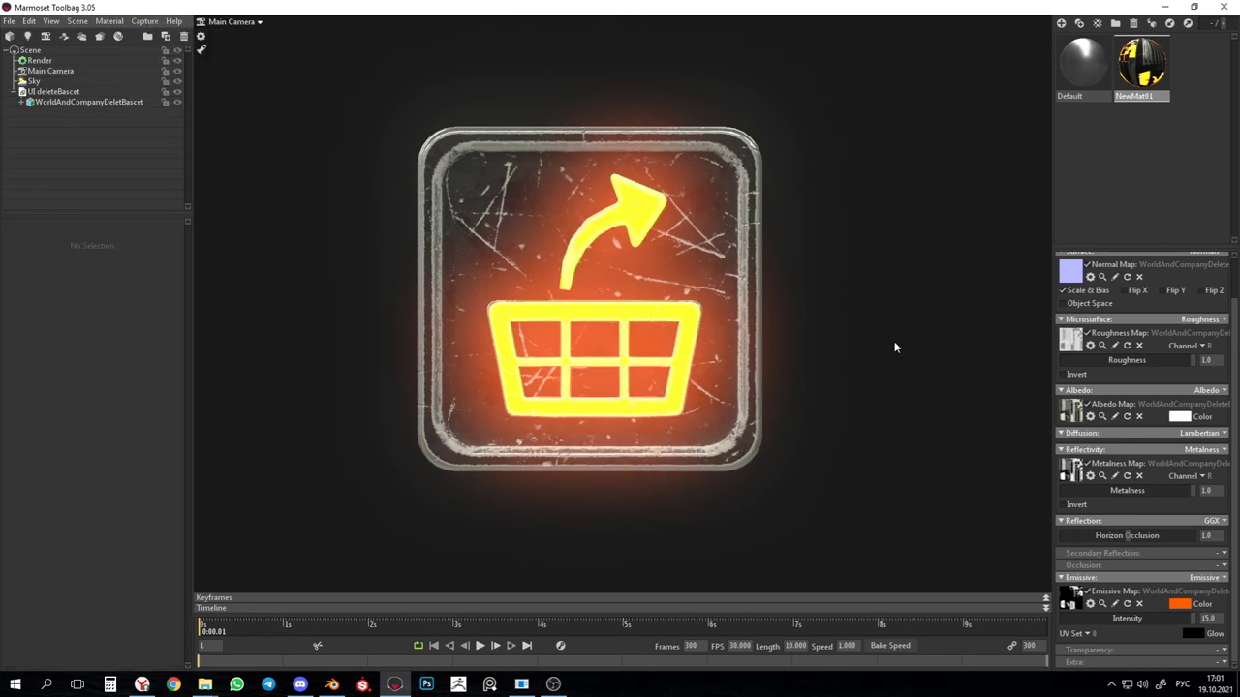
pyautogui.moveTo(894, 345); pyautogui.dragTo(907, 277, button='middle')
pyautogui.moveTo(845, 306); pyautogui.dragTo(843, 303, button='middle')
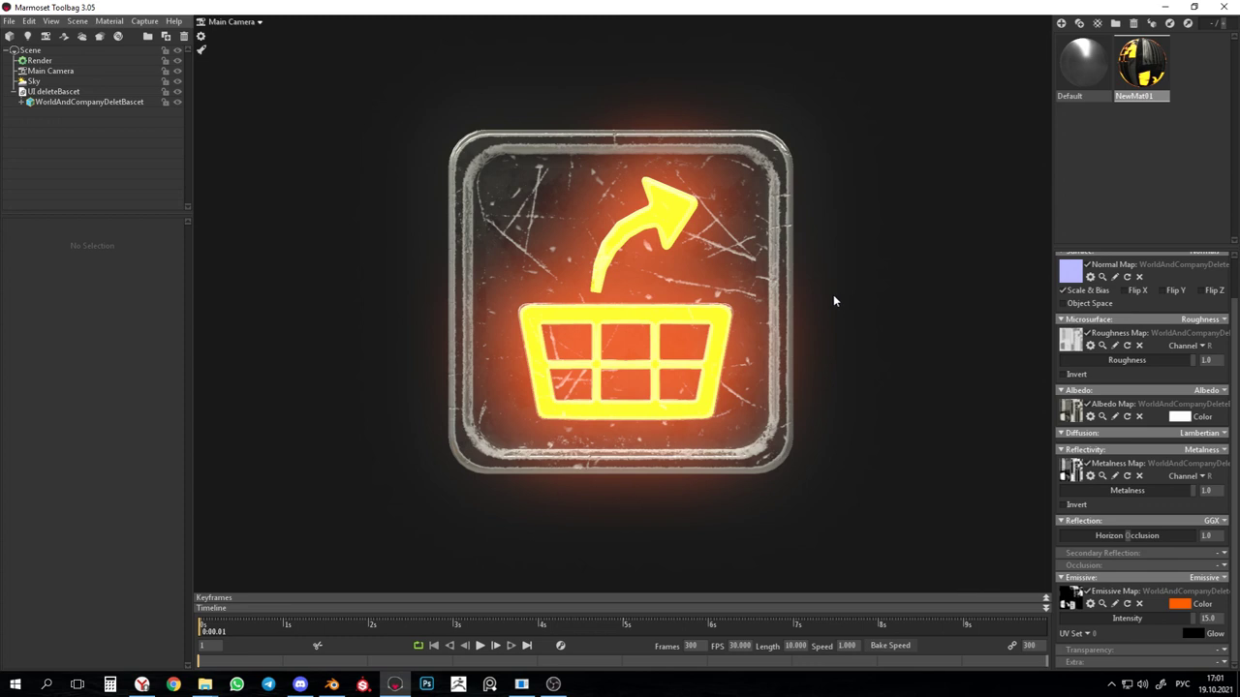
# Switch to File Explorer and open the 211013BaseLight folder under UI, 4 Photoshop, Rendering from Marmoset, R 21 10 13 PNG
pyautogui.moveTo(205, 684)
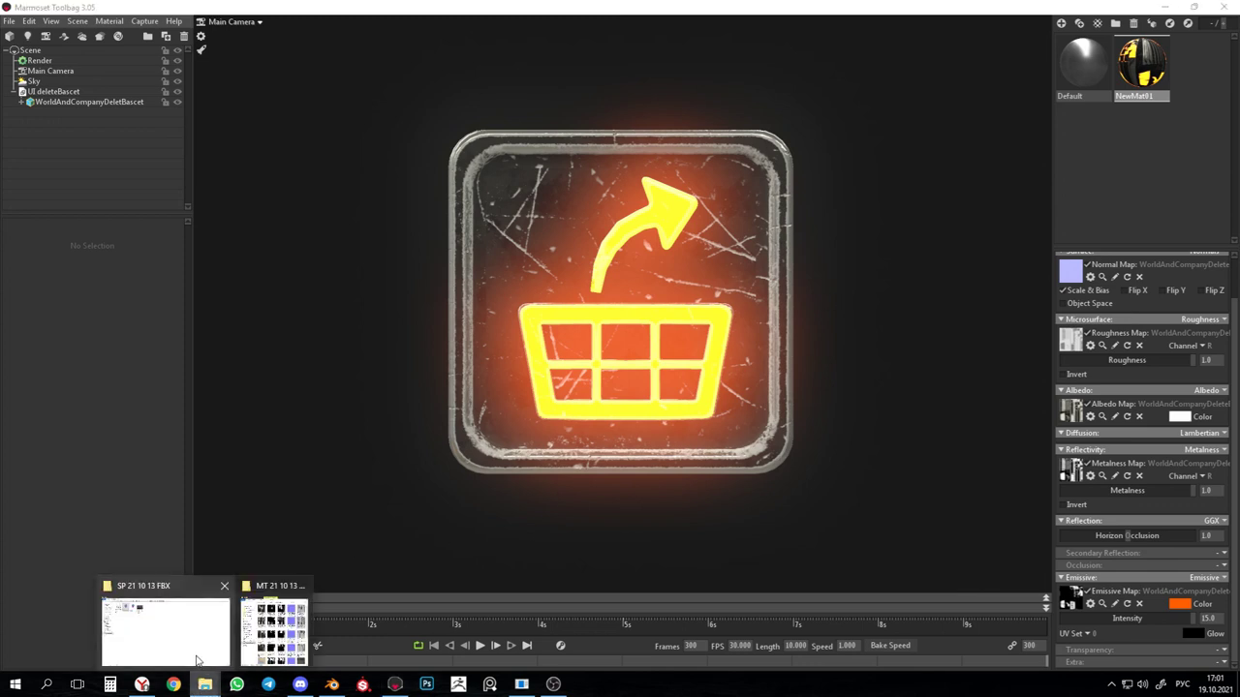
pyautogui.click(191, 647)
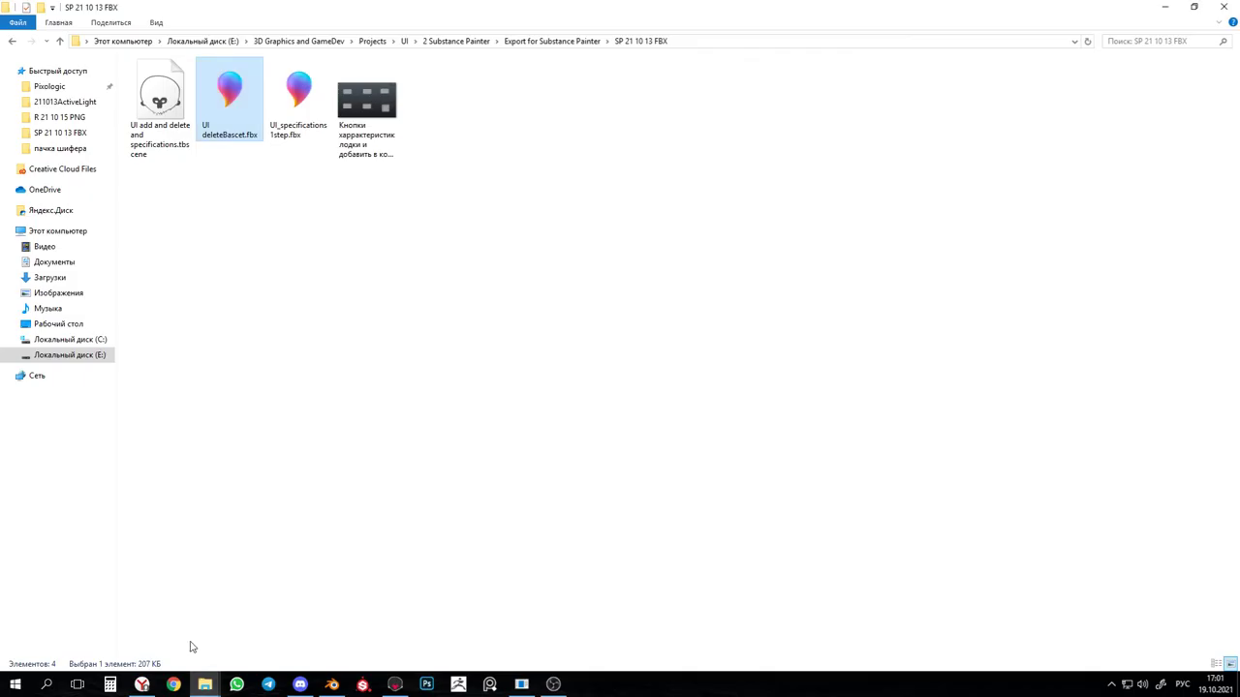
pyautogui.click(404, 41)
pyautogui.doubleClick(595, 124)
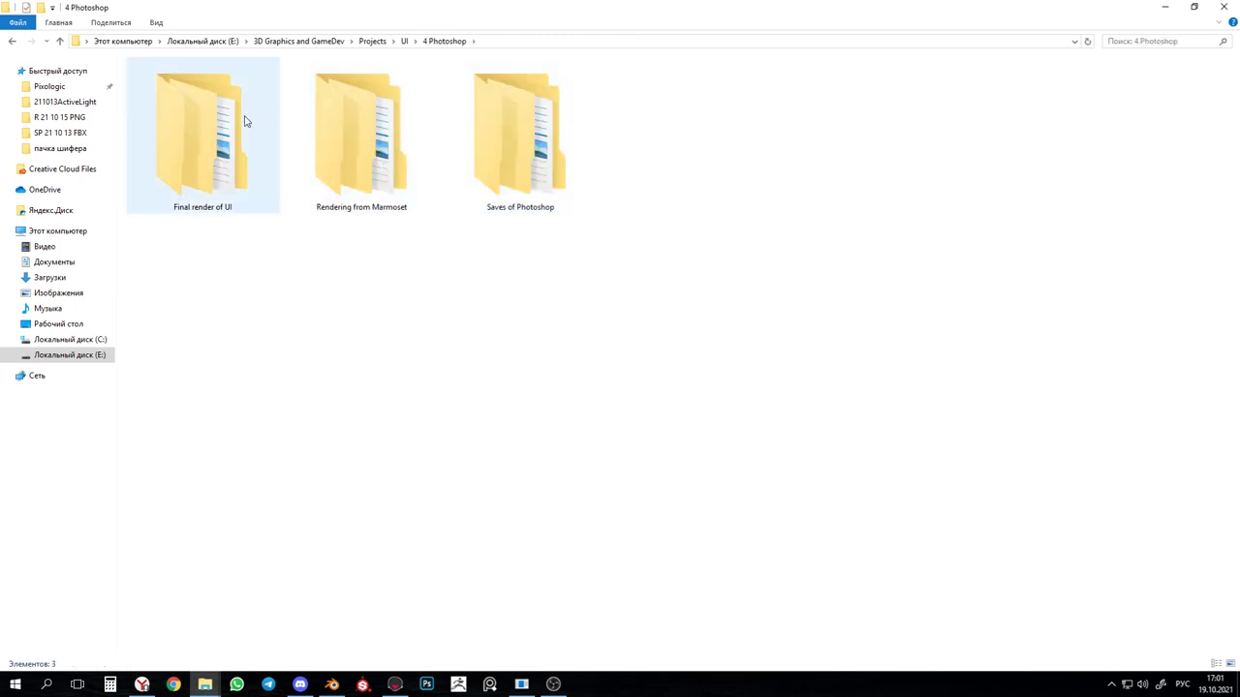
pyautogui.doubleClick(352, 120)
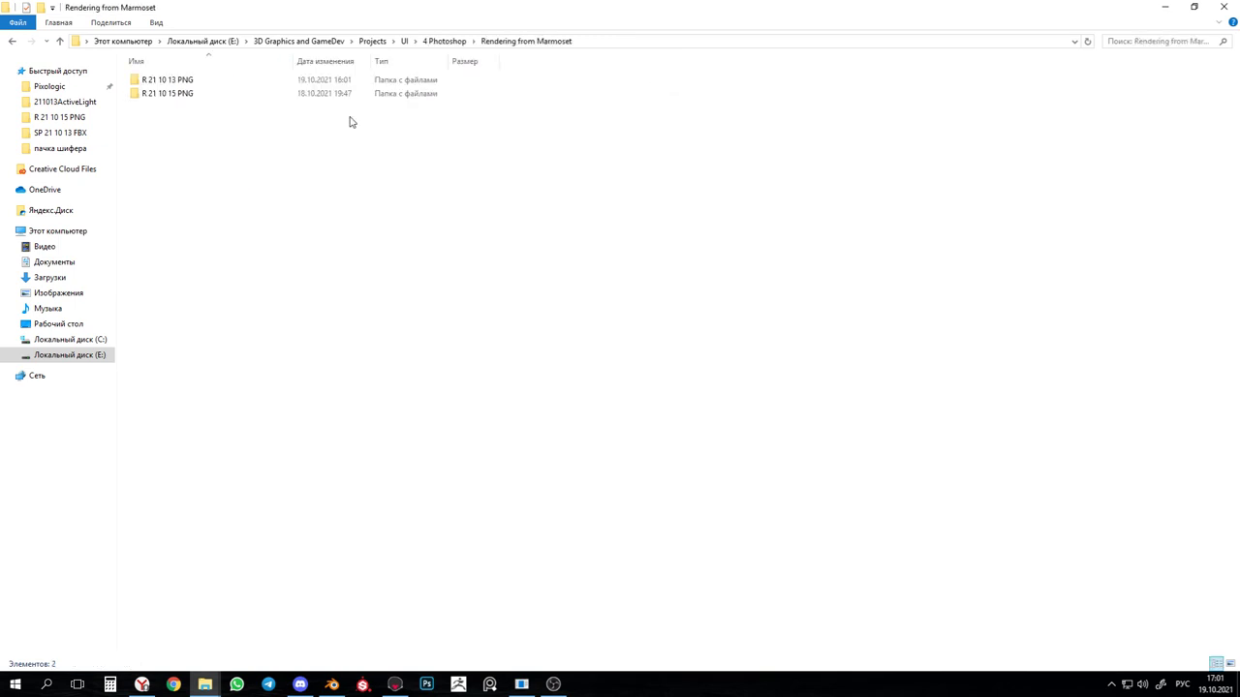
pyautogui.doubleClick(184, 82)
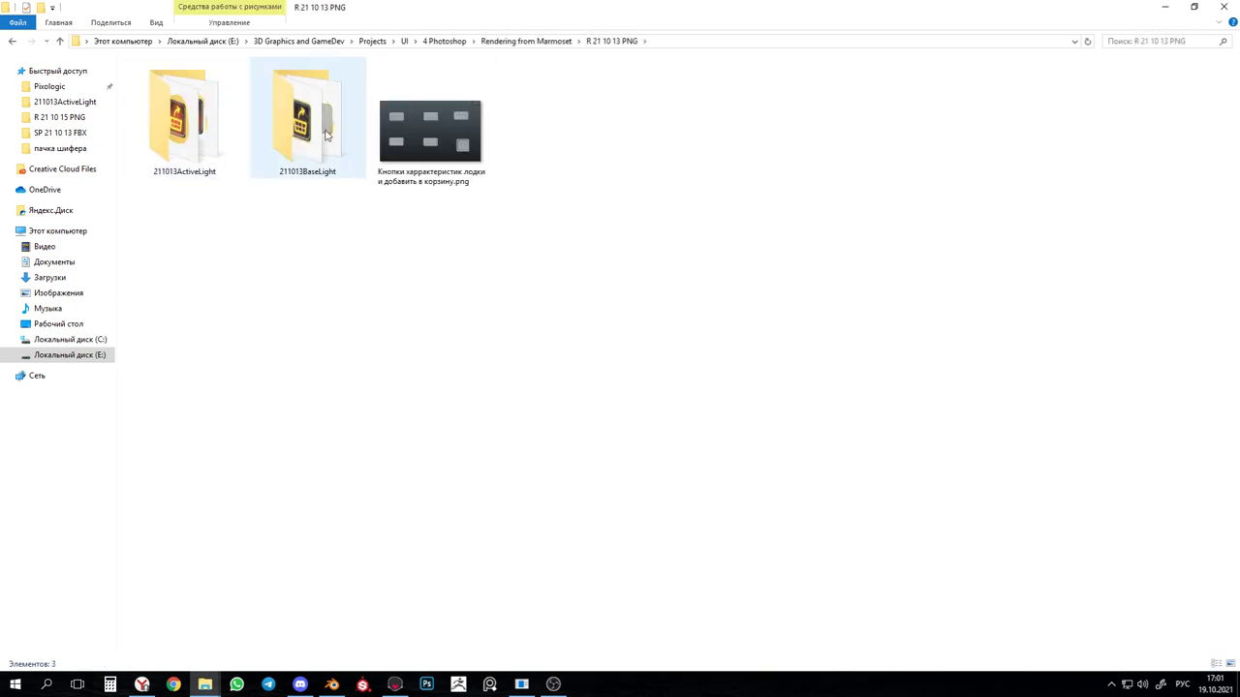
pyautogui.click(189, 124)
pyautogui.click(297, 140)
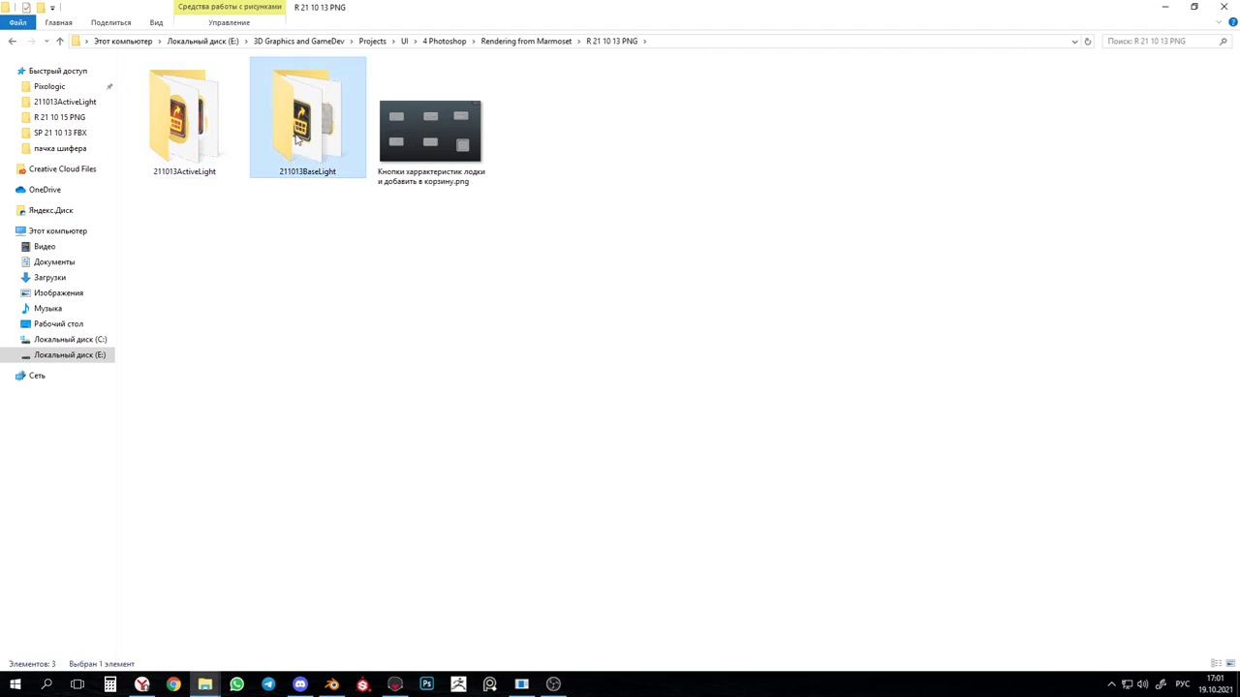
pyautogui.doubleClick(297, 141)
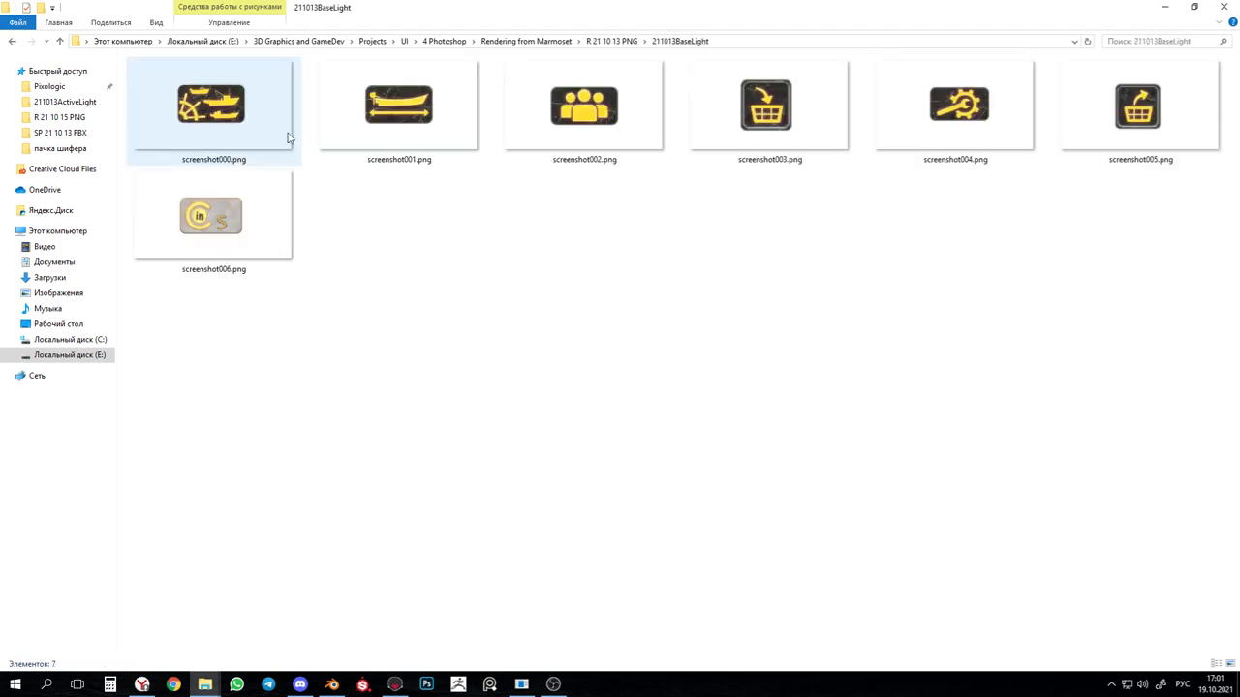
# Browse the base-light button renders from screenshot000.png to screenshot006.png to compare their framing, and return to Marmoset Toolbag
pyautogui.doubleClick(257, 113)
pyautogui.press('Right')
pyautogui.press('Right')
pyautogui.press('Right')
pyautogui.press('Right')
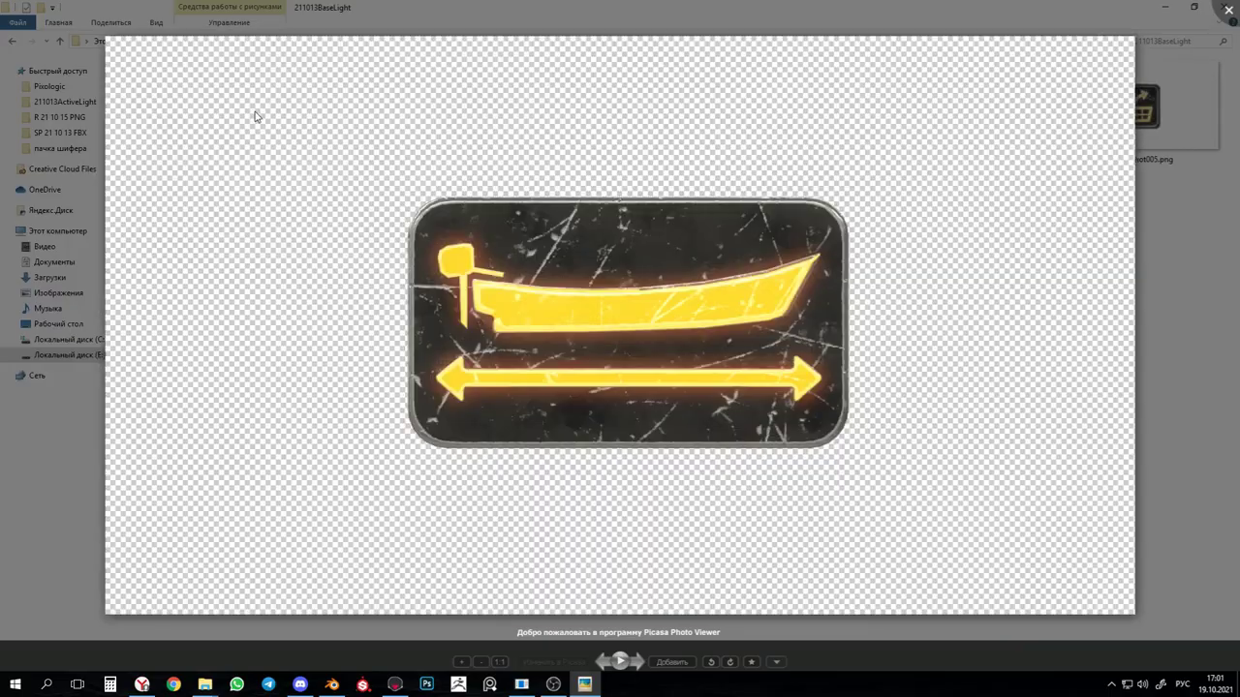
pyautogui.press('Right')
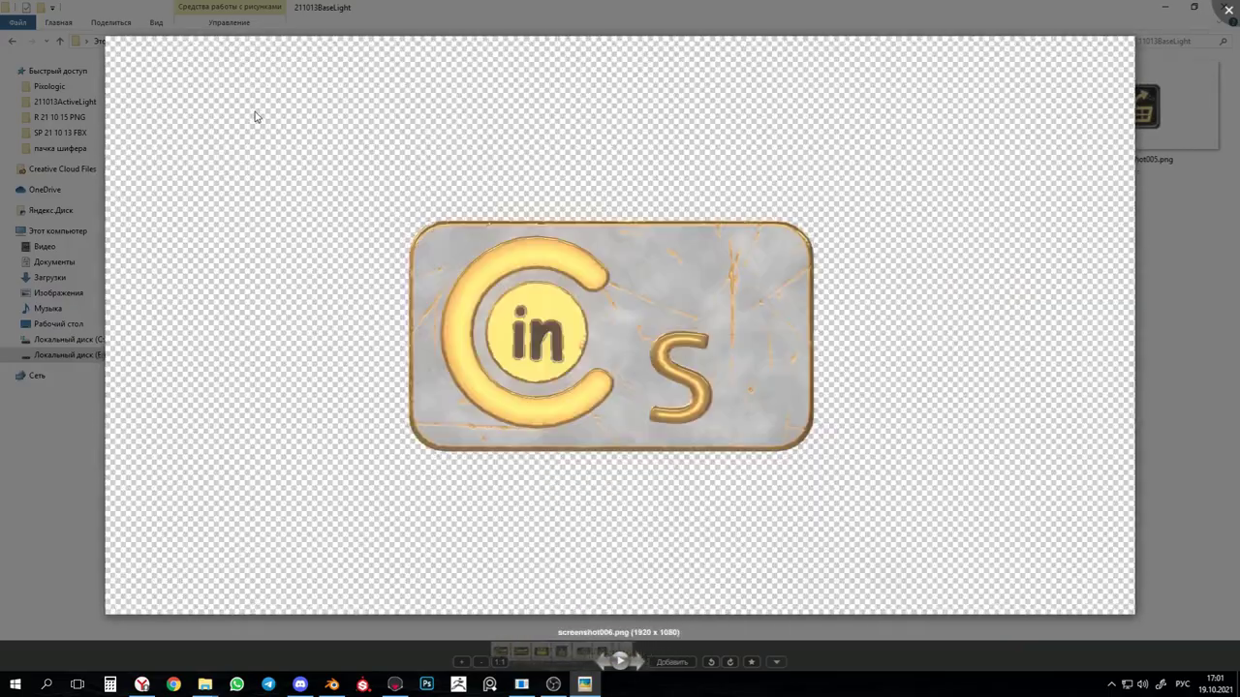
pyautogui.press('Left')
pyautogui.press('Left')
pyautogui.press('Left')
pyautogui.press('Left')
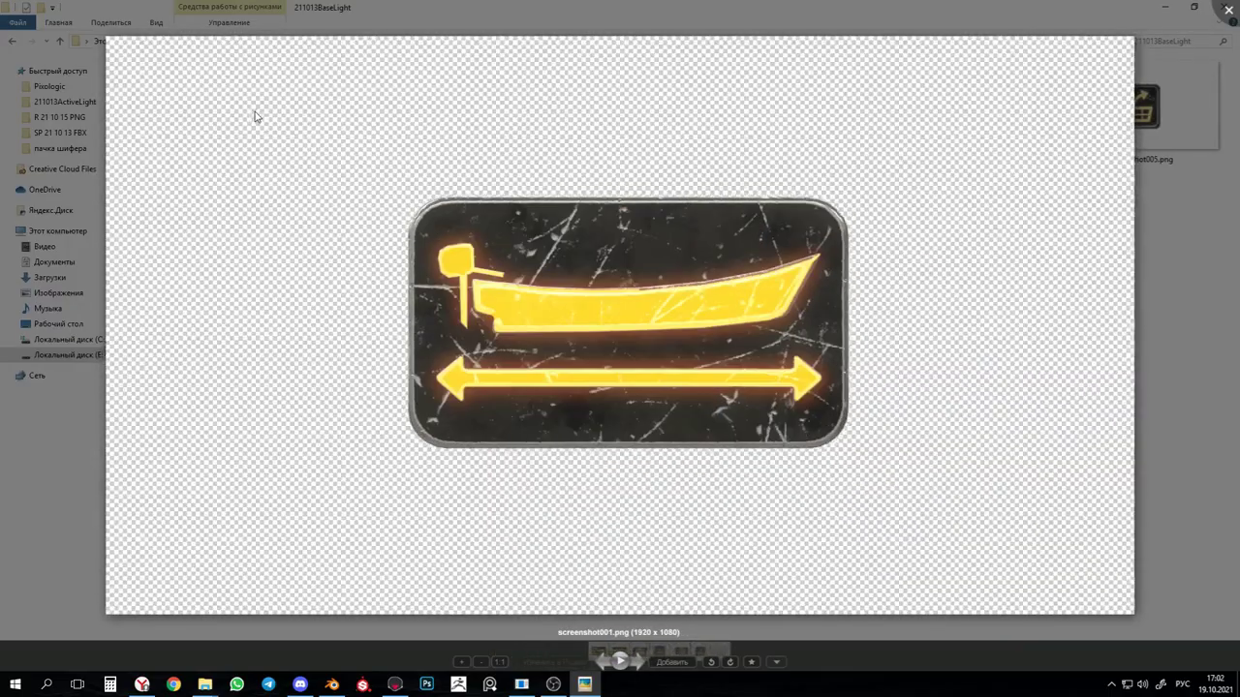
pyautogui.press('Left')
pyautogui.moveTo(514, 321); pyautogui.dragTo(463, 311)
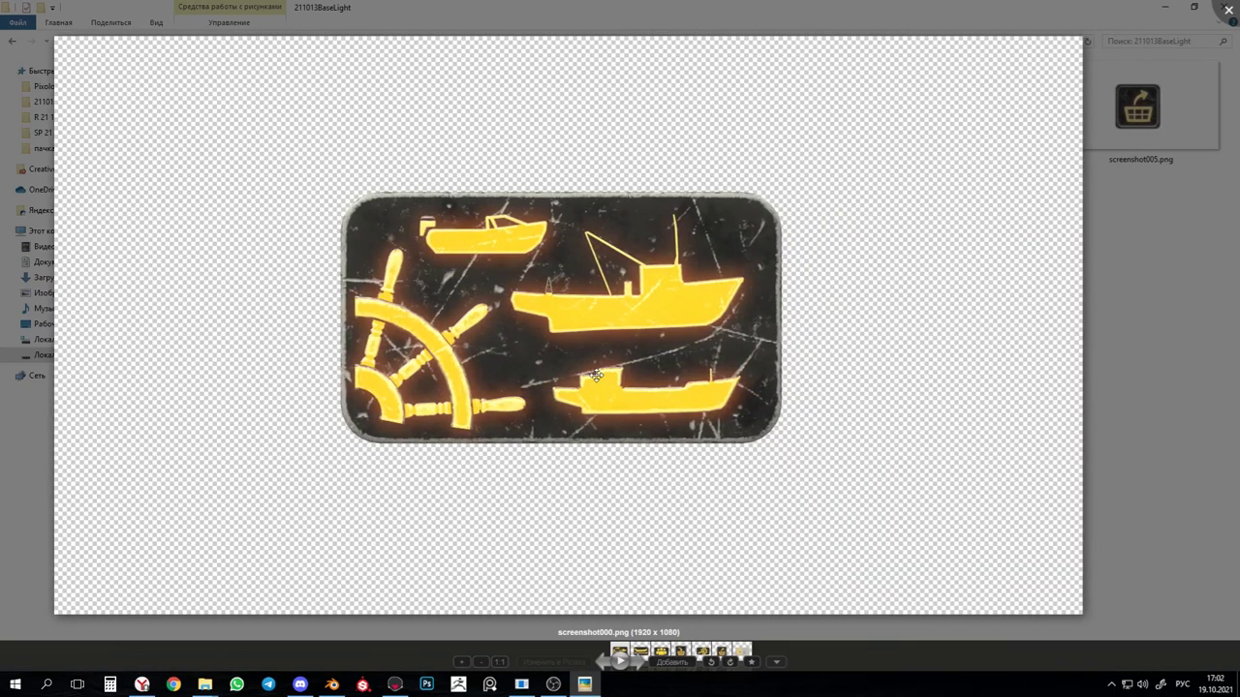
pyautogui.press('Right')
pyautogui.press('Right')
pyautogui.press('Left')
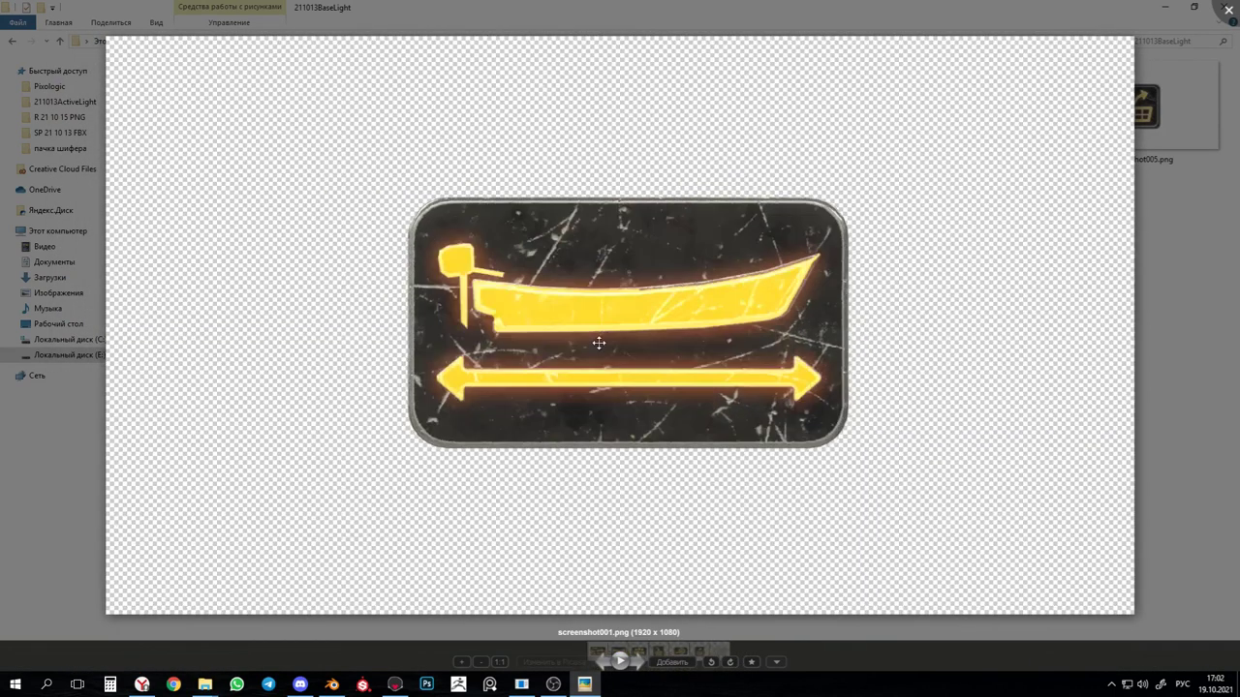
pyautogui.press('Right')
pyautogui.press('Right')
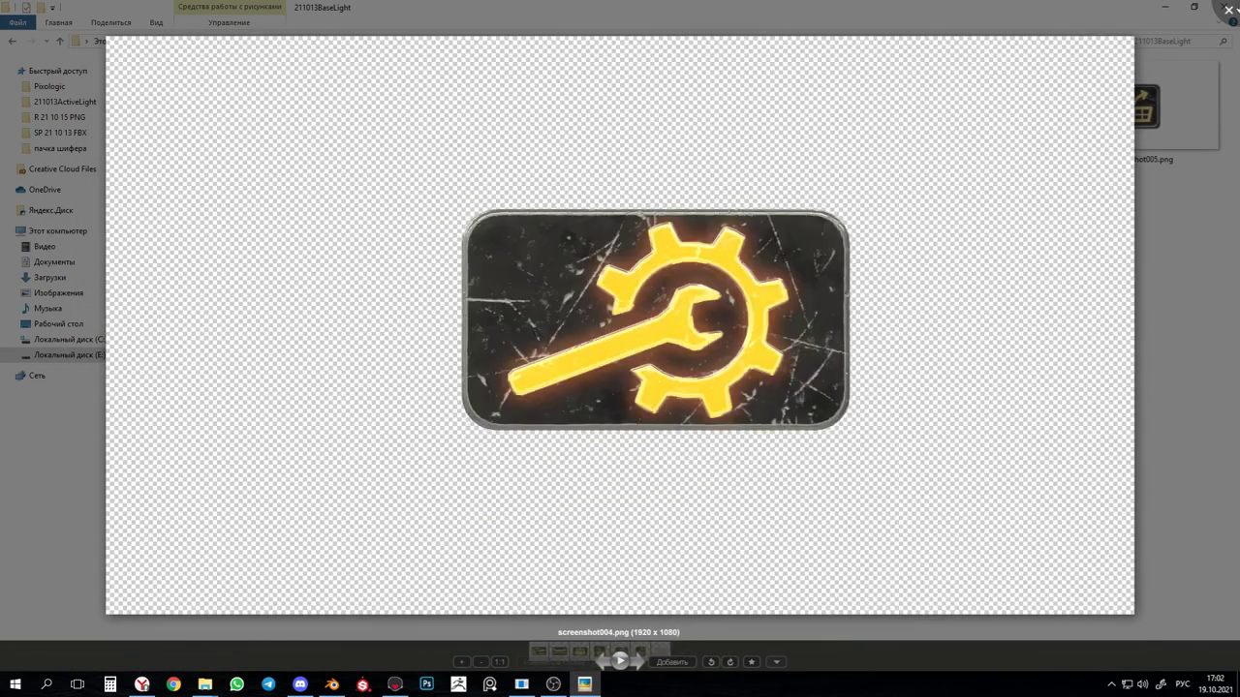
pyautogui.press('Escape')
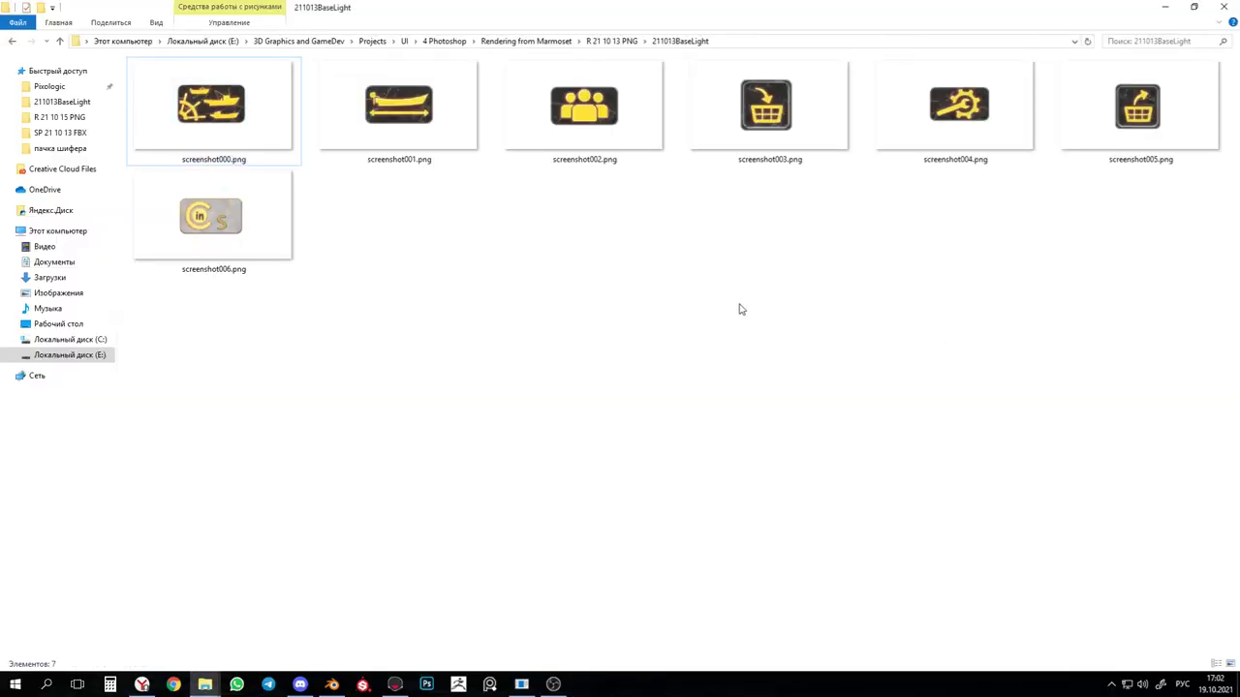
pyautogui.click(396, 685)
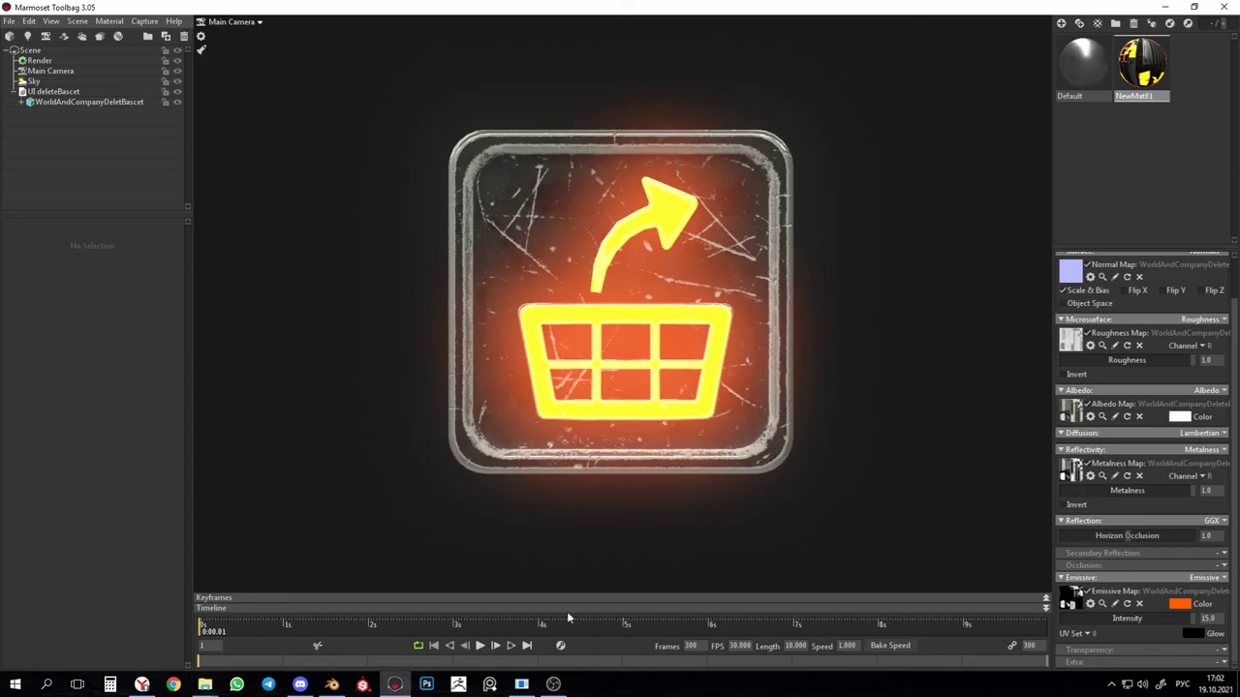
pyautogui.click(552, 685)
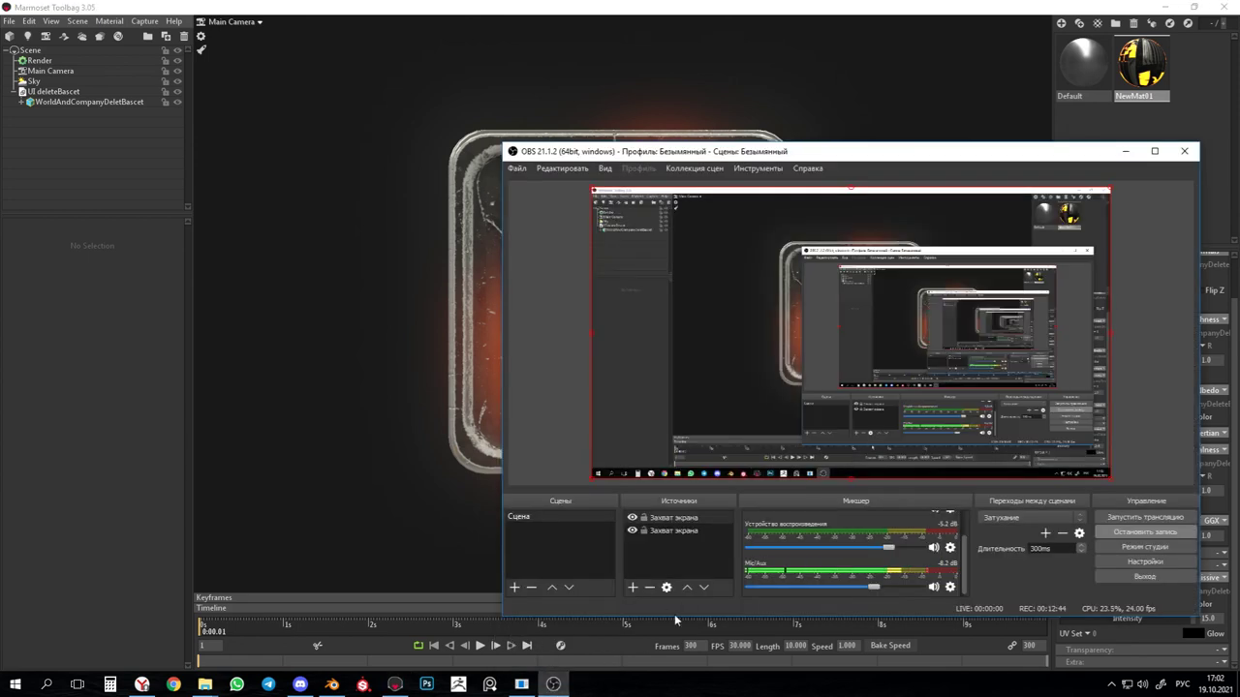